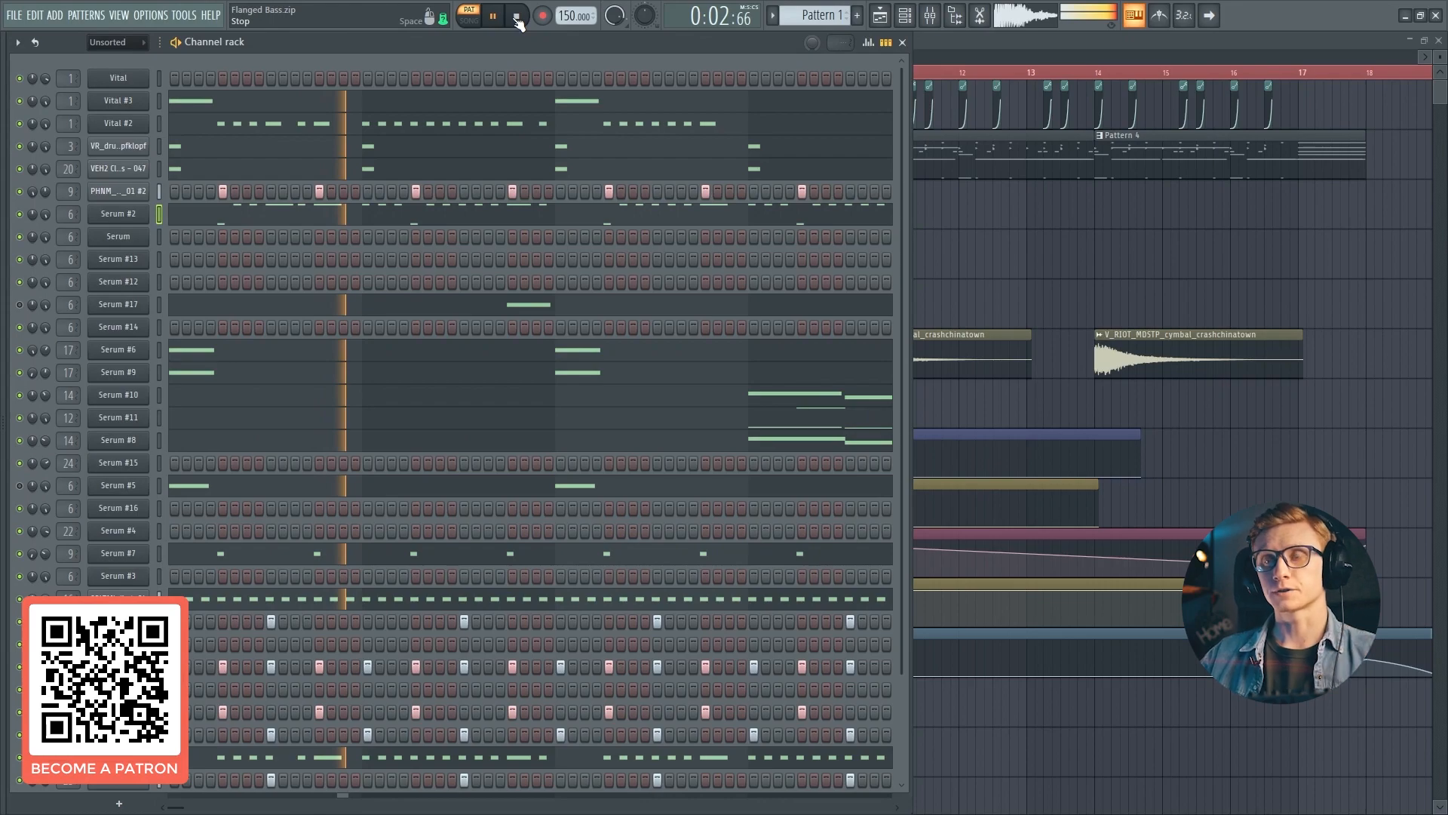
Play back Pattern 1 to hear the finished bass in context and stop playback
{"action": "left_click", "coordinate": [519, 24]}
{"action": "left_click", "coordinate": [495, 18]}
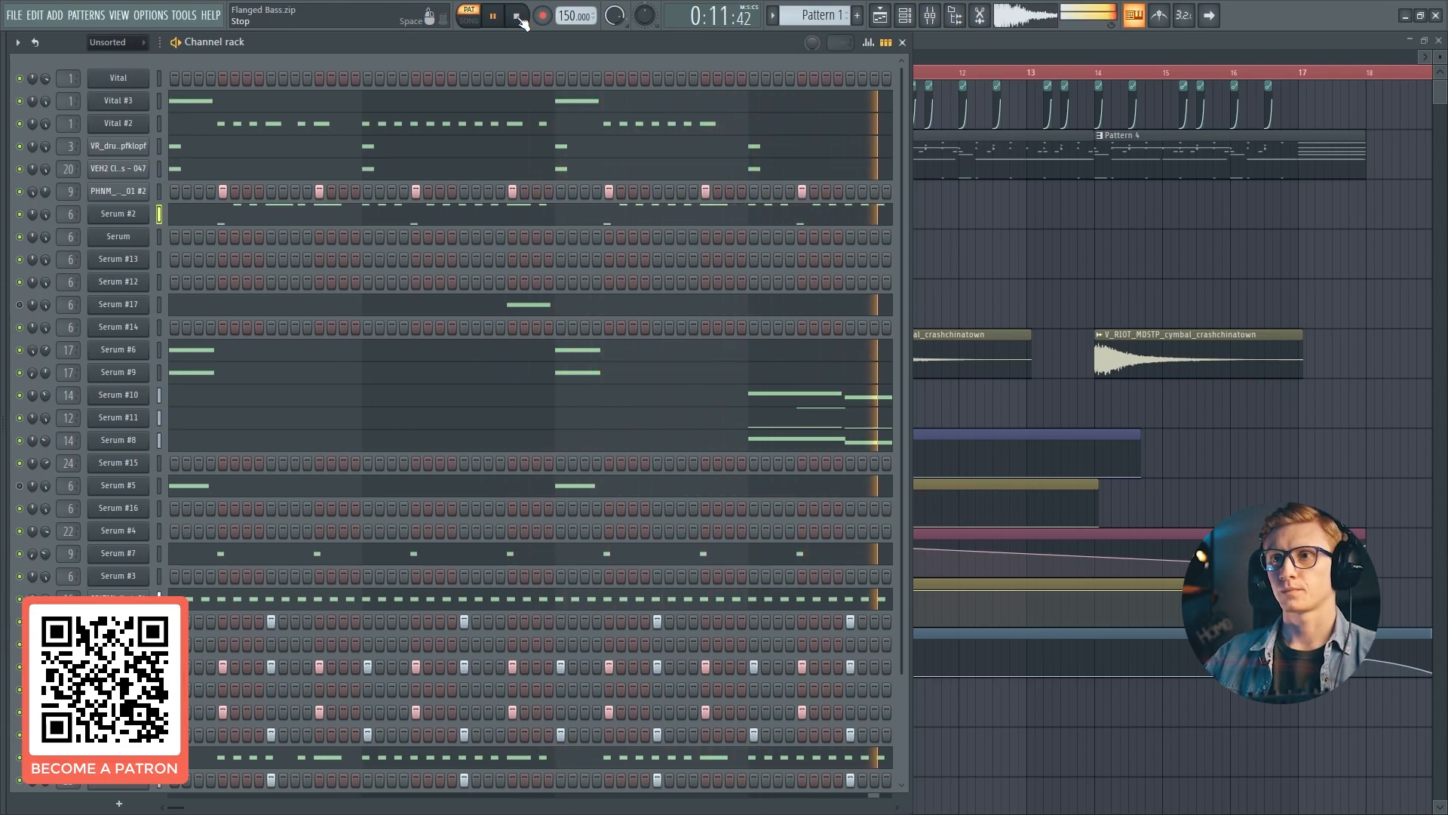
{"action": "left_click", "coordinate": [517, 16]}
Open the unnumbered Serum channel and load the Digital wavetable Waveterminal into oscillator A
{"action": "left_click", "coordinate": [119, 236]}
{"action": "left_click", "coordinate": [466, 220]}
{"action": "mouse_move", "coordinate": [485, 260]}
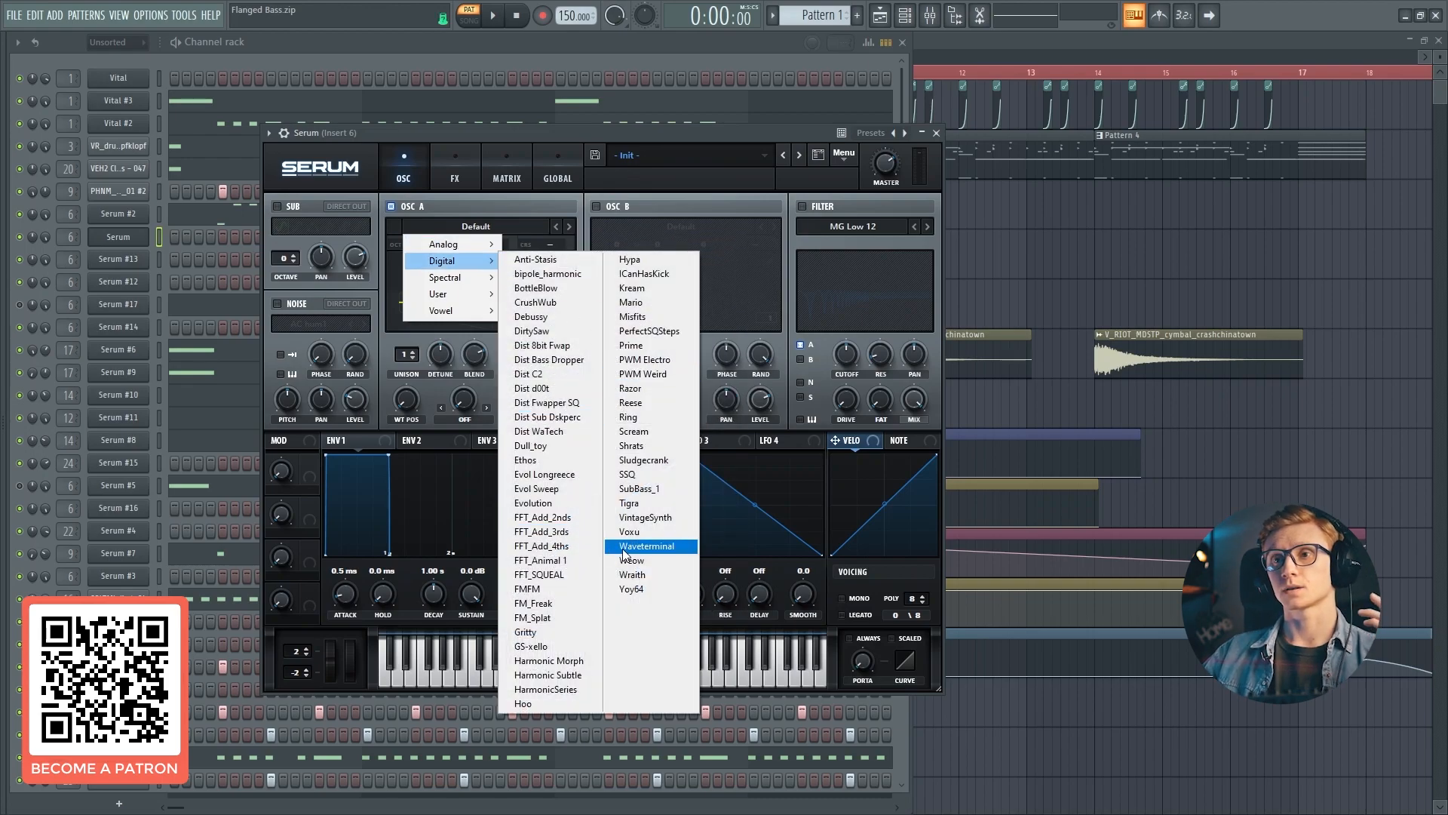
{"action": "left_click", "coordinate": [625, 547]}
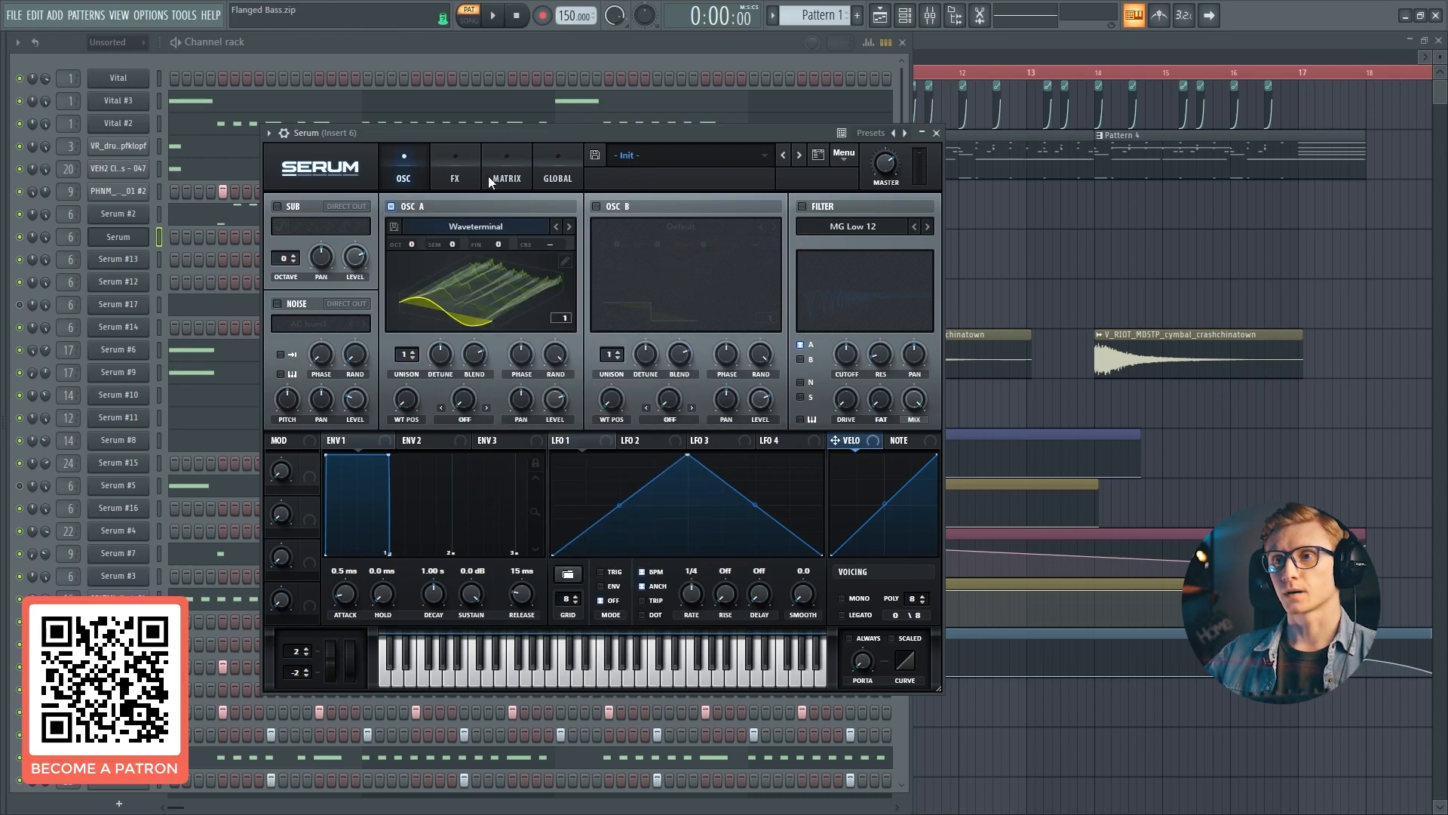
Set oscillator A to 2 unison voices, wavetable position 63 and level 0%
{"action": "left_click", "coordinate": [413, 351]}
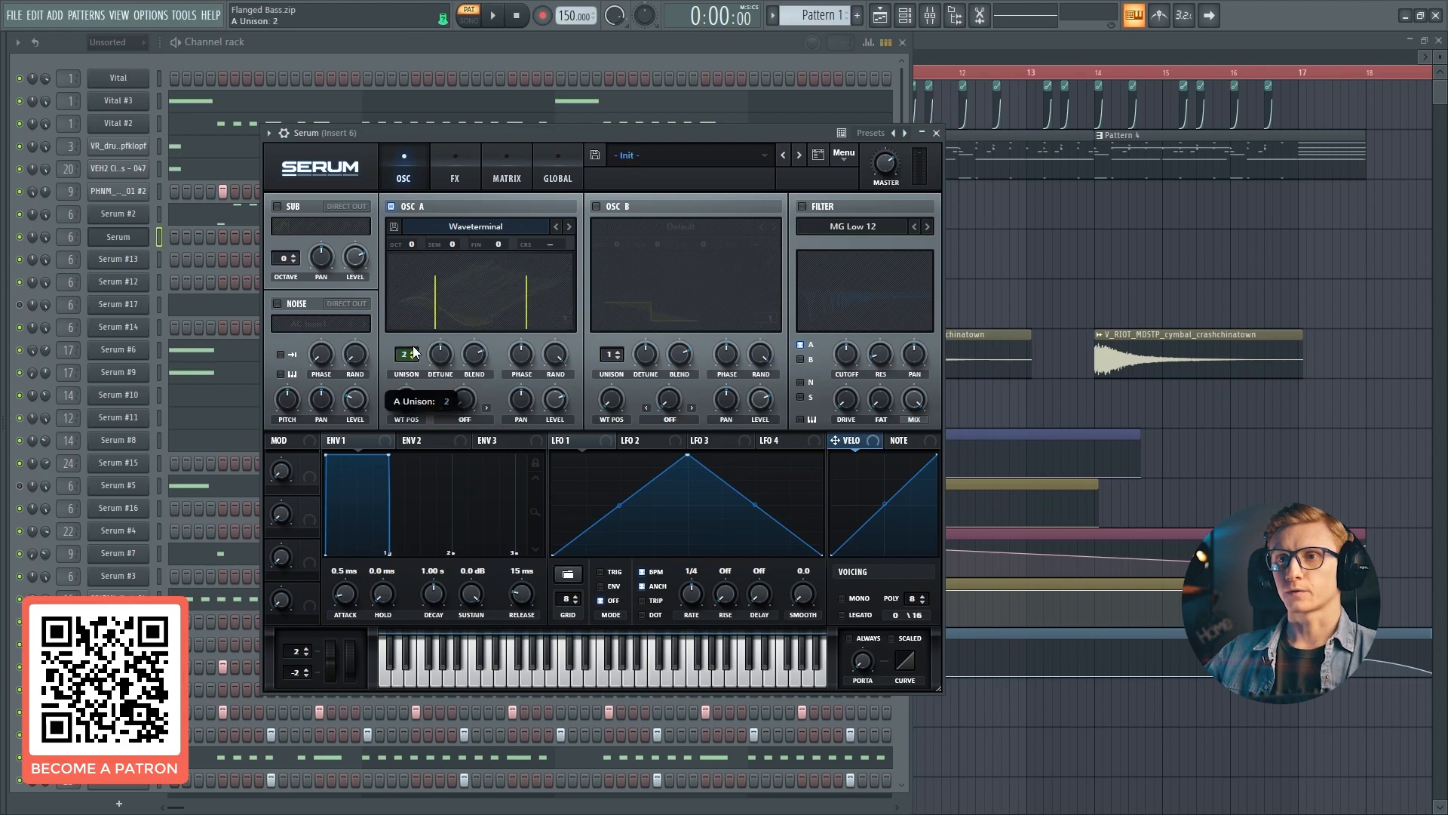
{"action": "left_click_drag", "start_coordinate": [409, 398], "coordinate": [413, 360]}
{"action": "left_click_drag", "start_coordinate": [557, 400], "coordinate": [540, 520]}
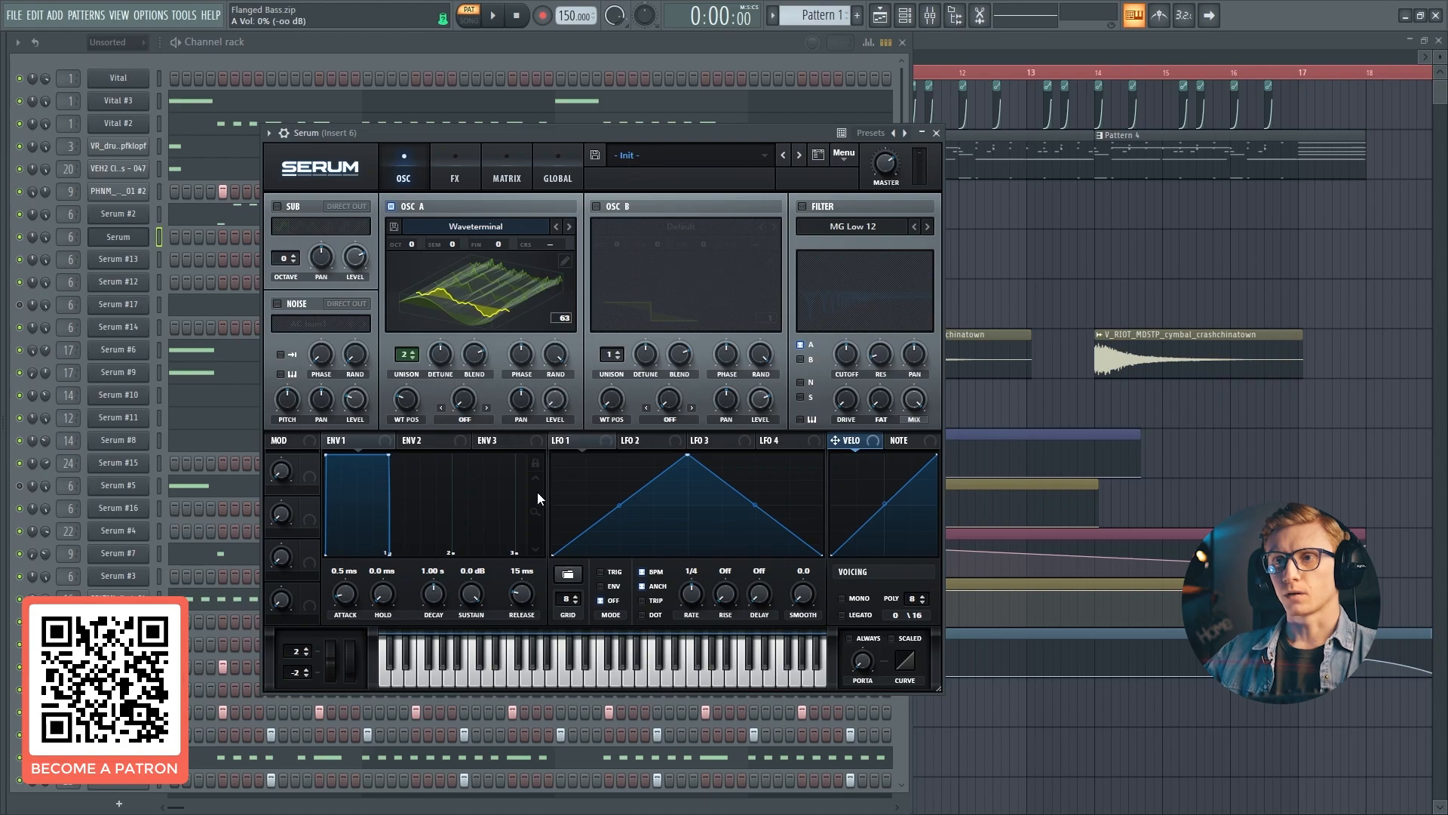
Enable oscillator B and load the Digital wavetable Anti-Stasis into it
{"action": "left_click", "coordinate": [596, 207]}
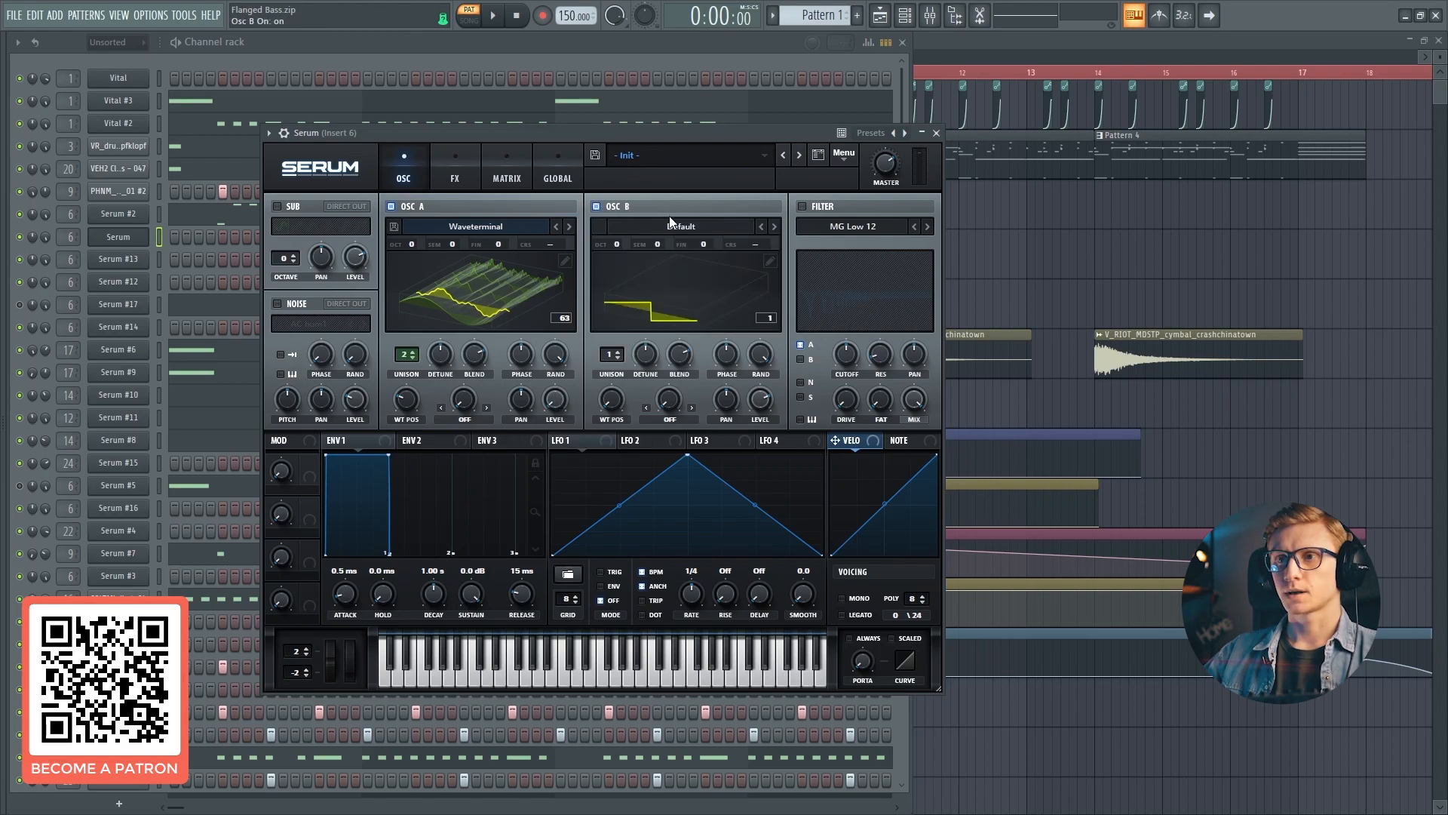
{"action": "left_click", "coordinate": [648, 224]}
{"action": "mouse_move", "coordinate": [671, 264]}
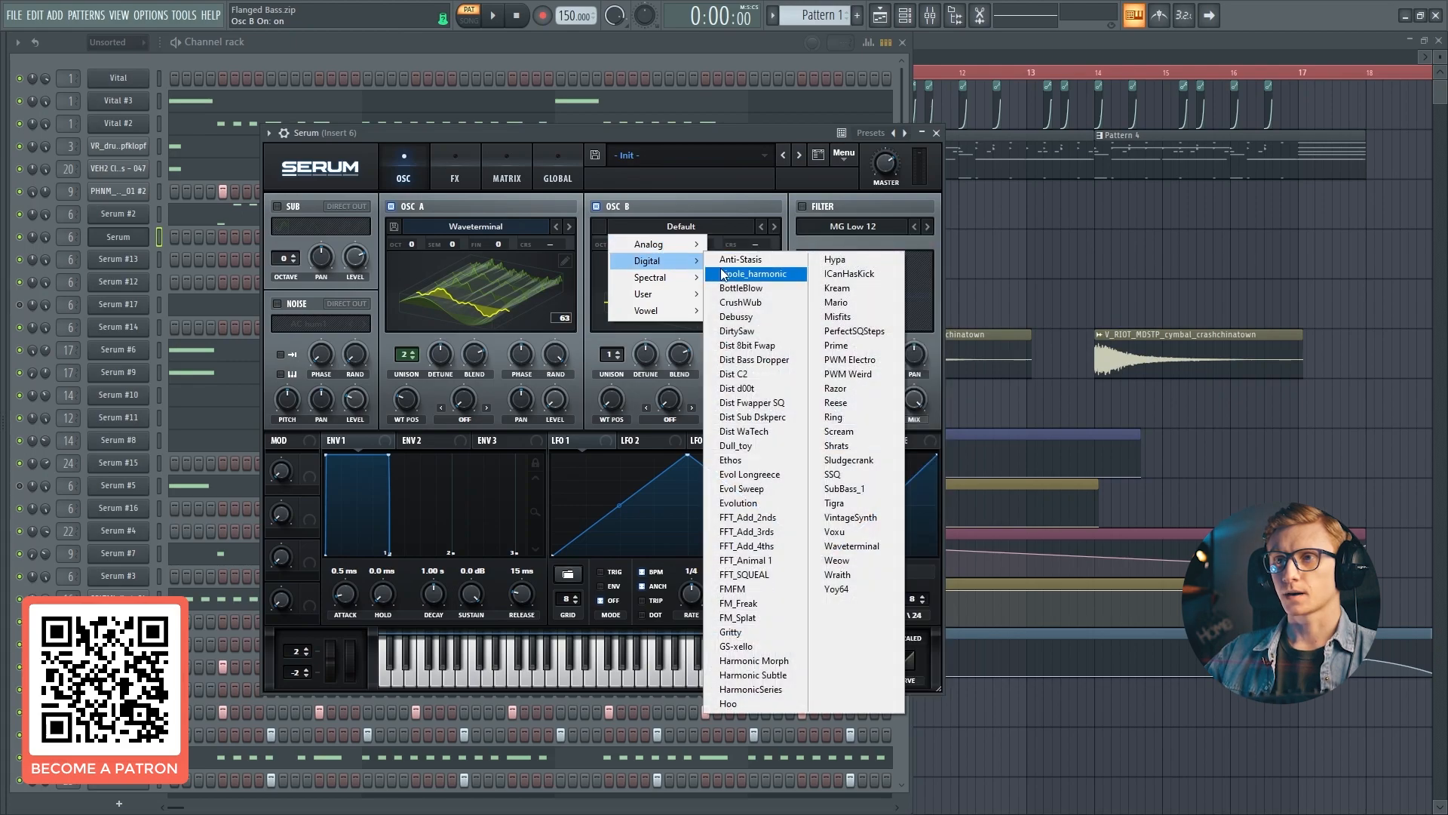
{"action": "left_click", "coordinate": [729, 261]}
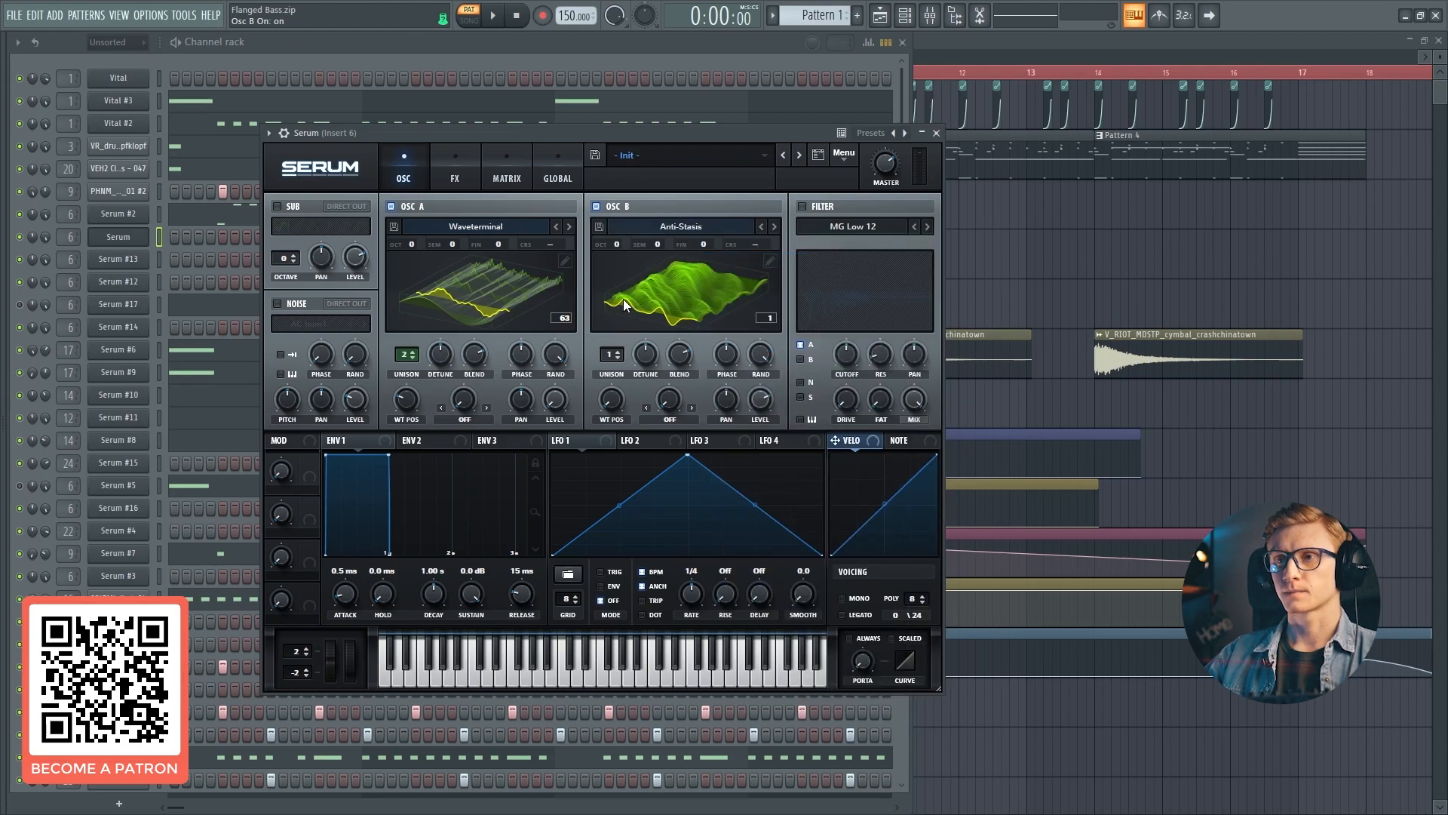
Set oscillator B to octave +2, wavetable position 68 and level 0%, and set oscillator A's warp mode to FM (from B)
{"action": "left_click_drag", "start_coordinate": [617, 245], "coordinate": [622, 237]}
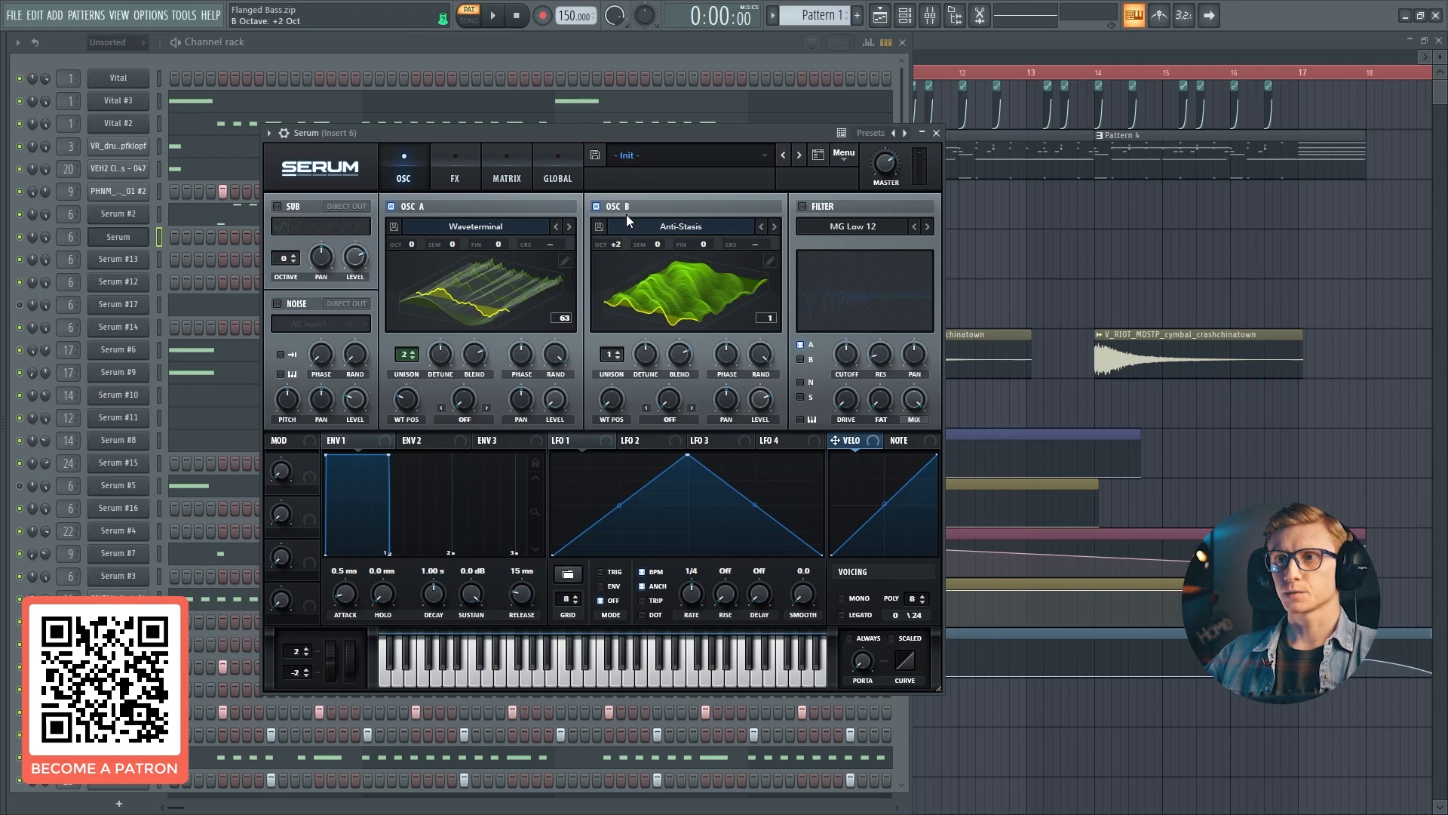
{"action": "left_click_drag", "start_coordinate": [615, 398], "coordinate": [622, 363]}
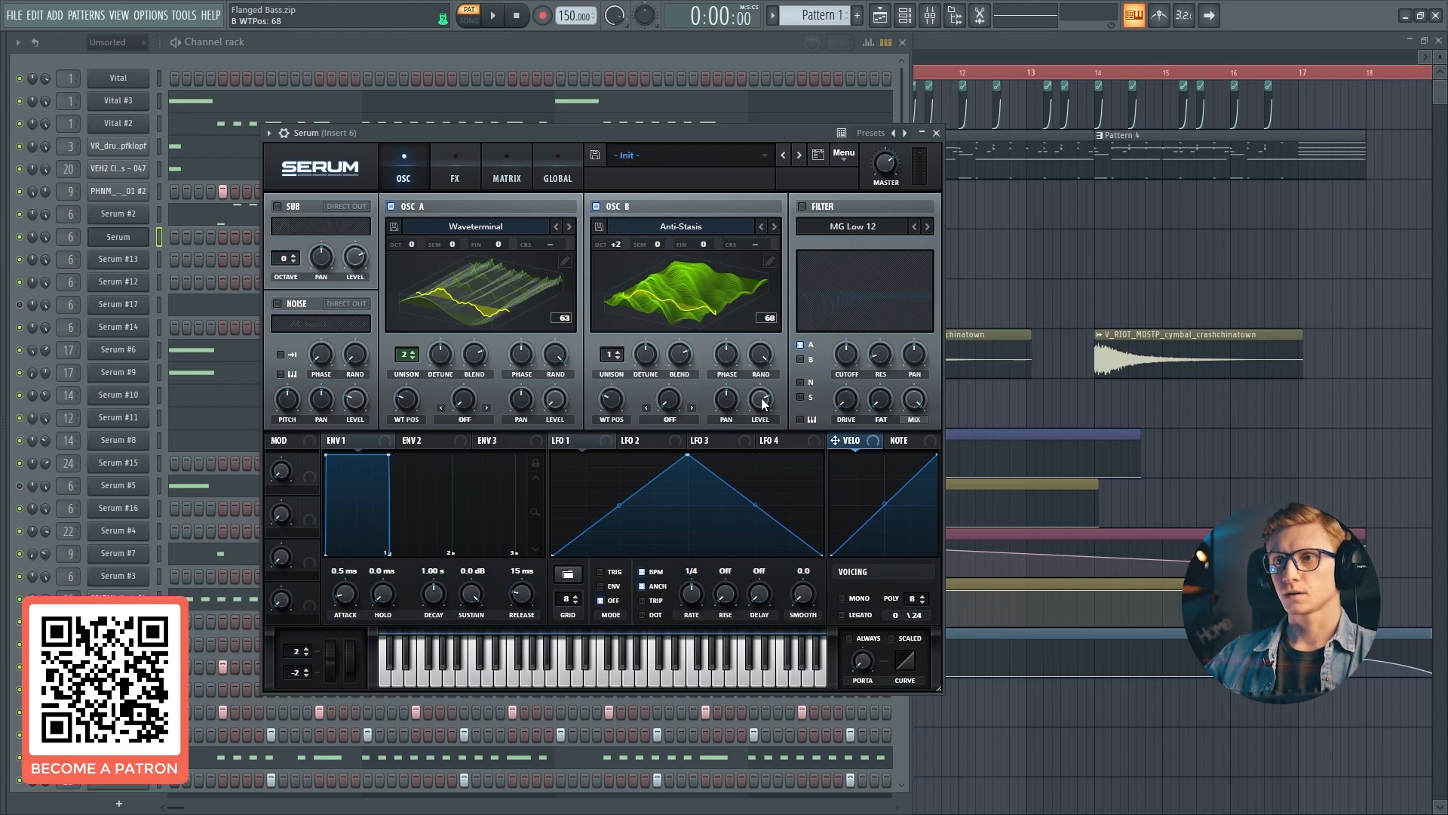
{"action": "left_click_drag", "start_coordinate": [760, 406], "coordinate": [724, 581]}
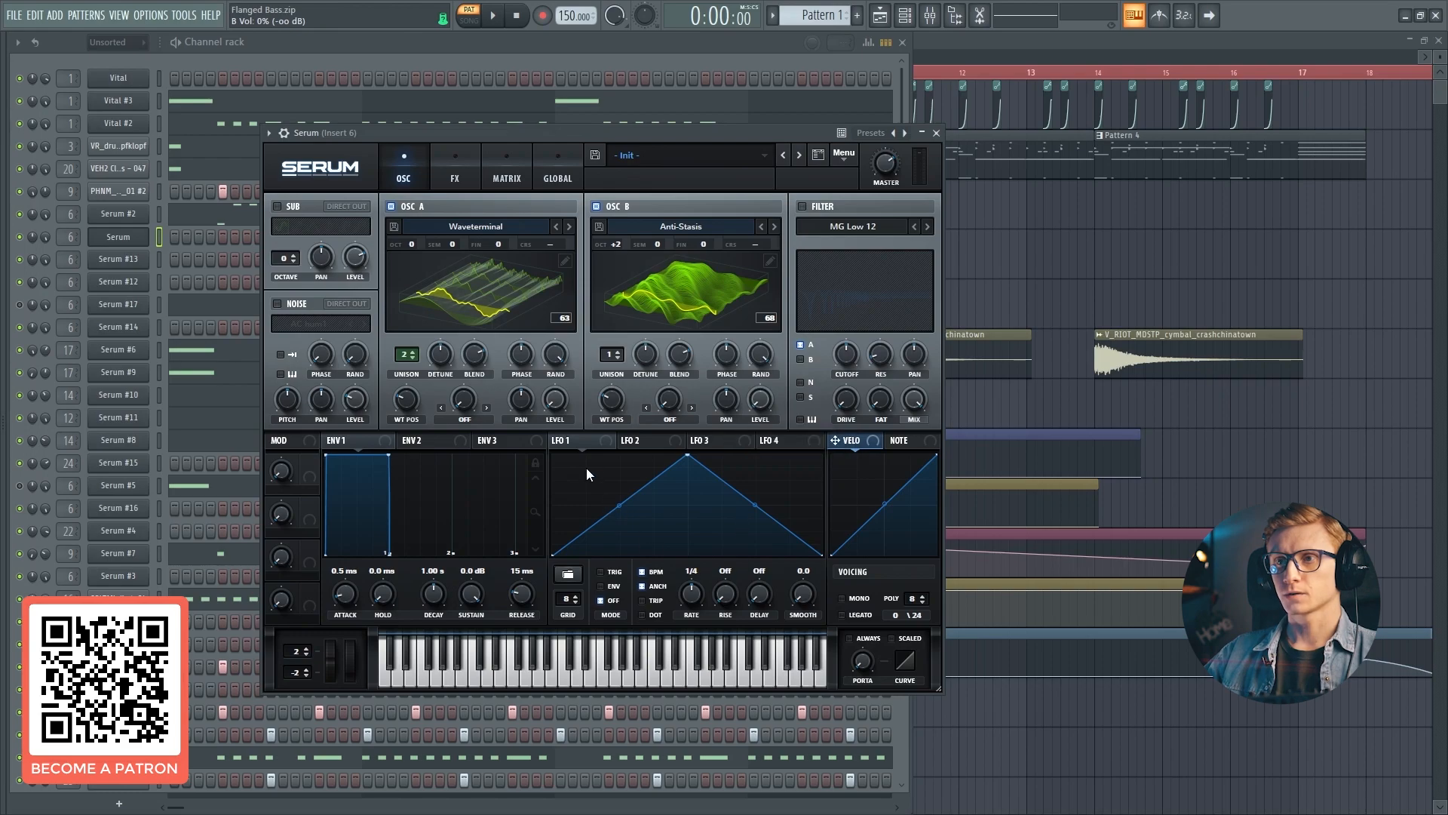
{"action": "left_click", "coordinate": [476, 421]}
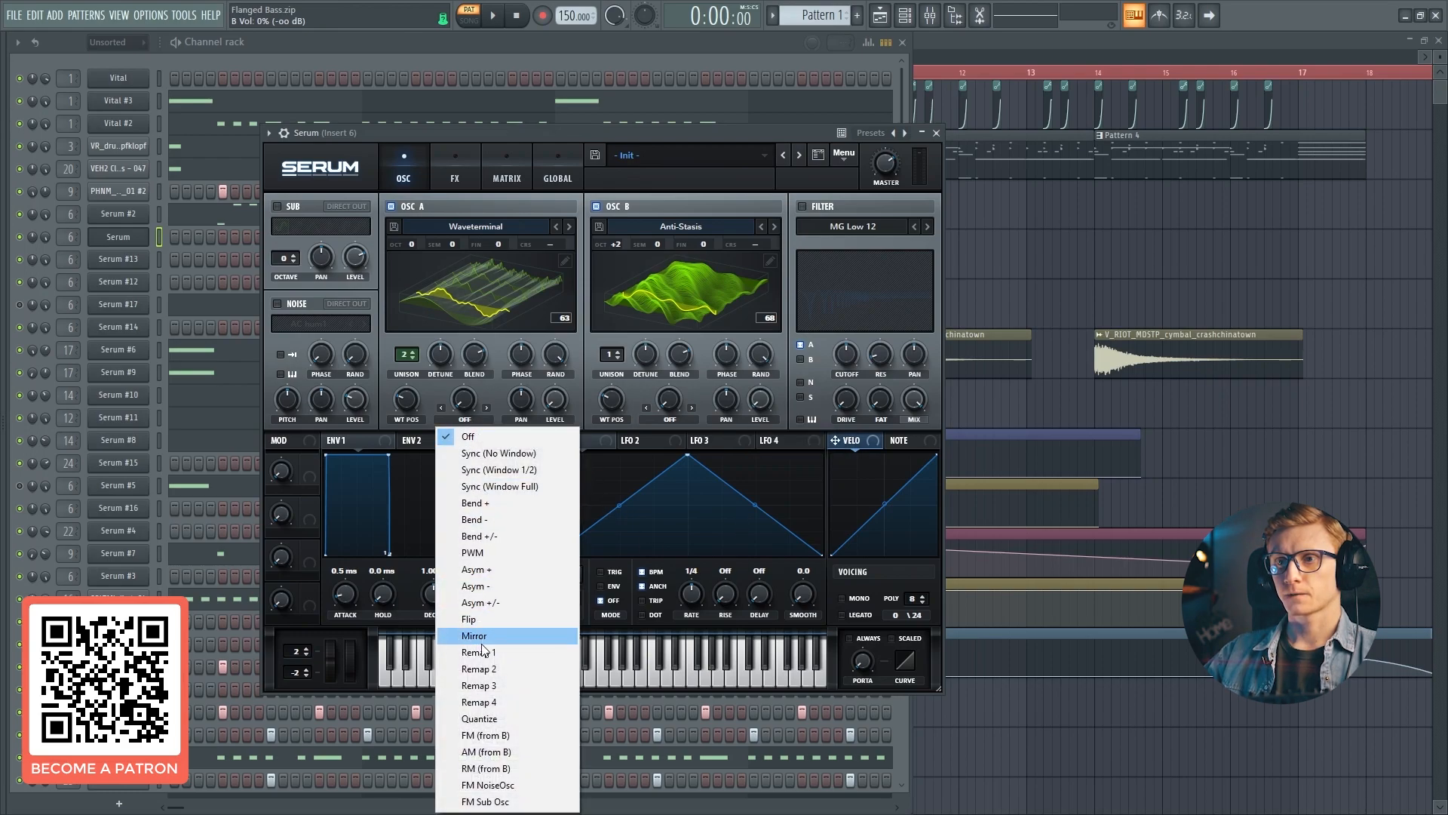
{"action": "left_click", "coordinate": [483, 735]}
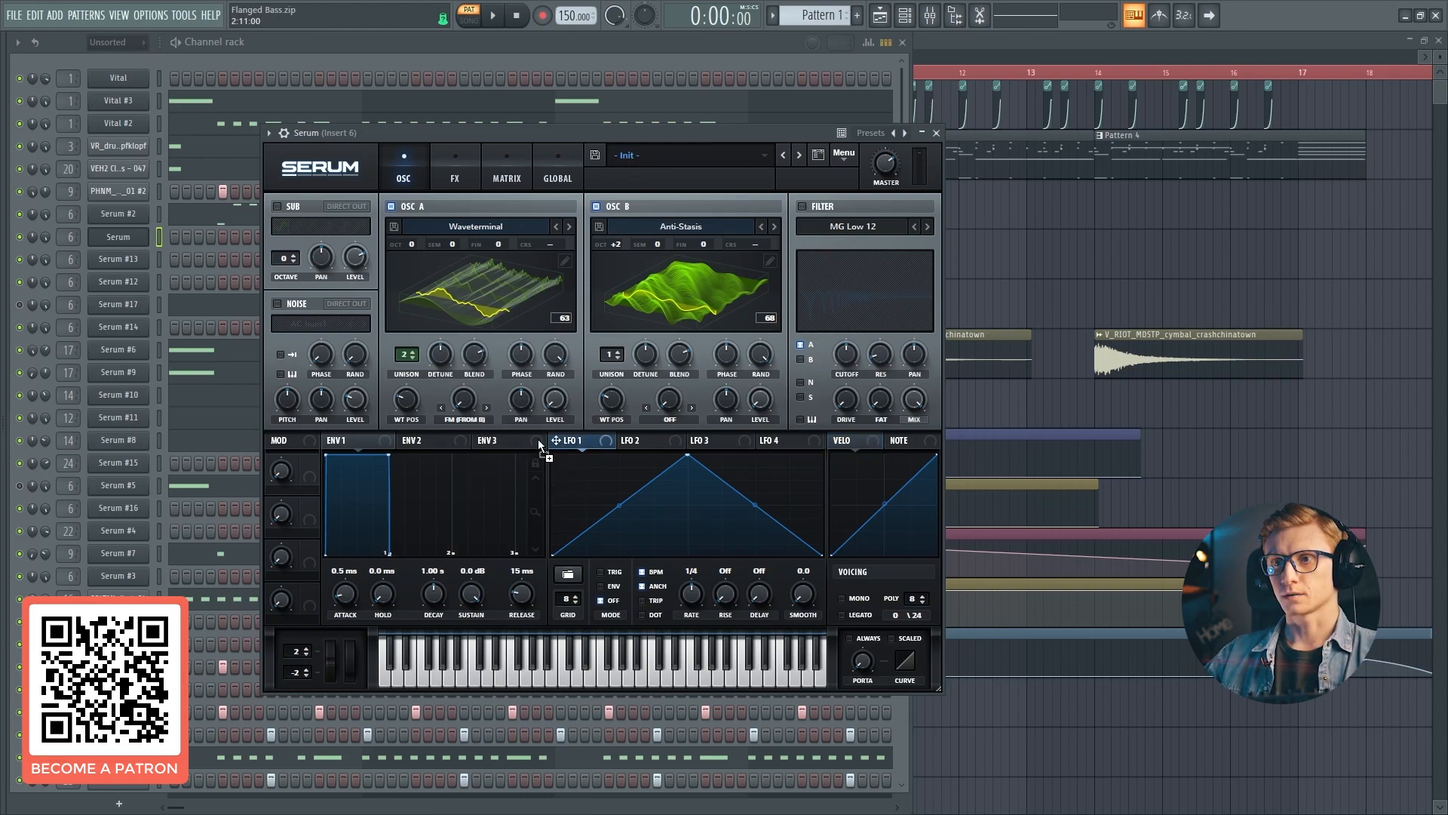
Reshape LFO 1 into a tall early peak and a narrower later peak, and assign it to oscillator A's level and FM amount
{"action": "left_click_drag", "start_coordinate": [685, 459], "coordinate": [610, 461]}
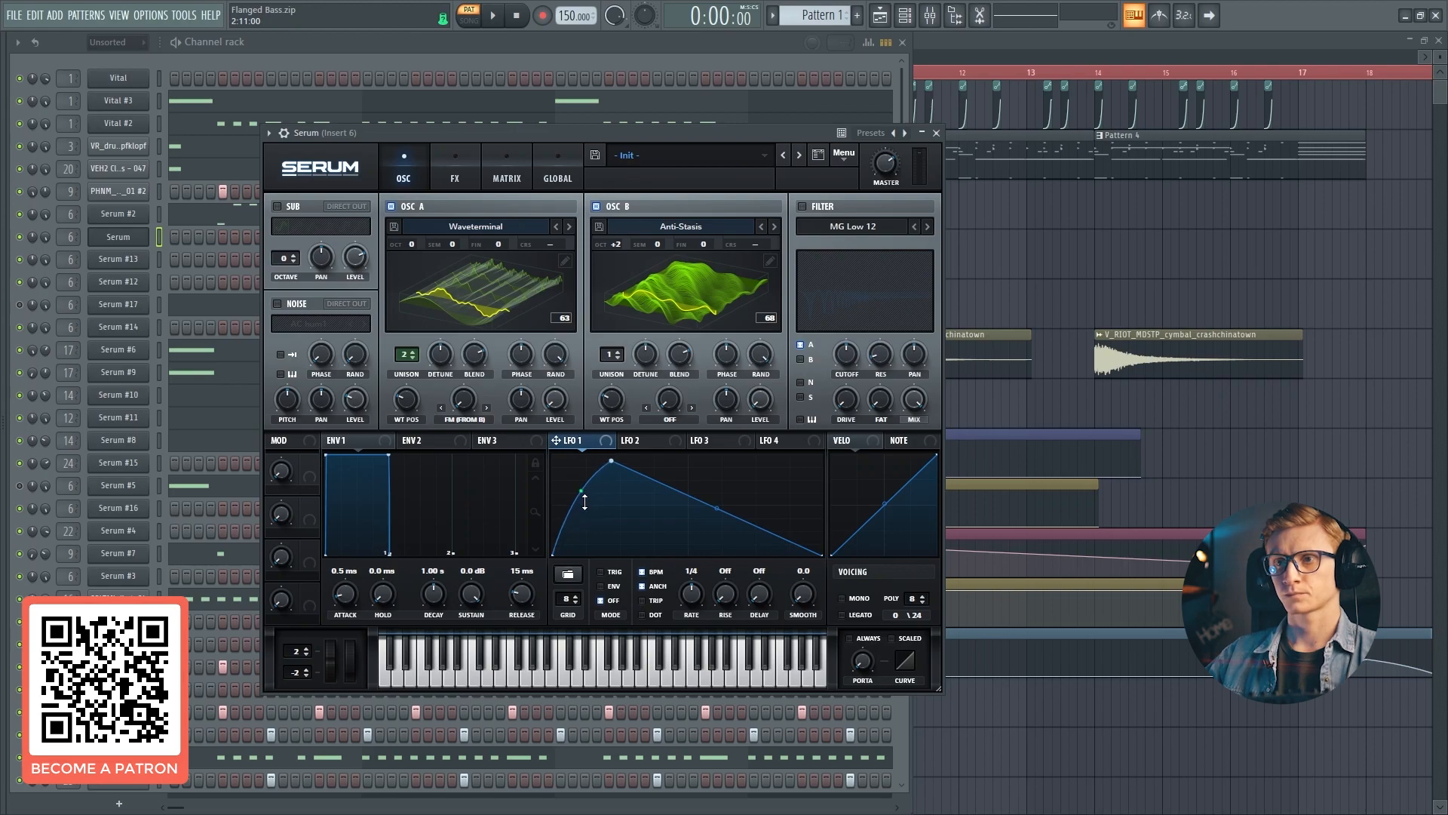
{"action": "left_click_drag", "start_coordinate": [688, 495], "coordinate": [639, 502]}
{"action": "double_click", "coordinate": [589, 490]}
{"action": "left_click_drag", "start_coordinate": [743, 551], "coordinate": [709, 537]}
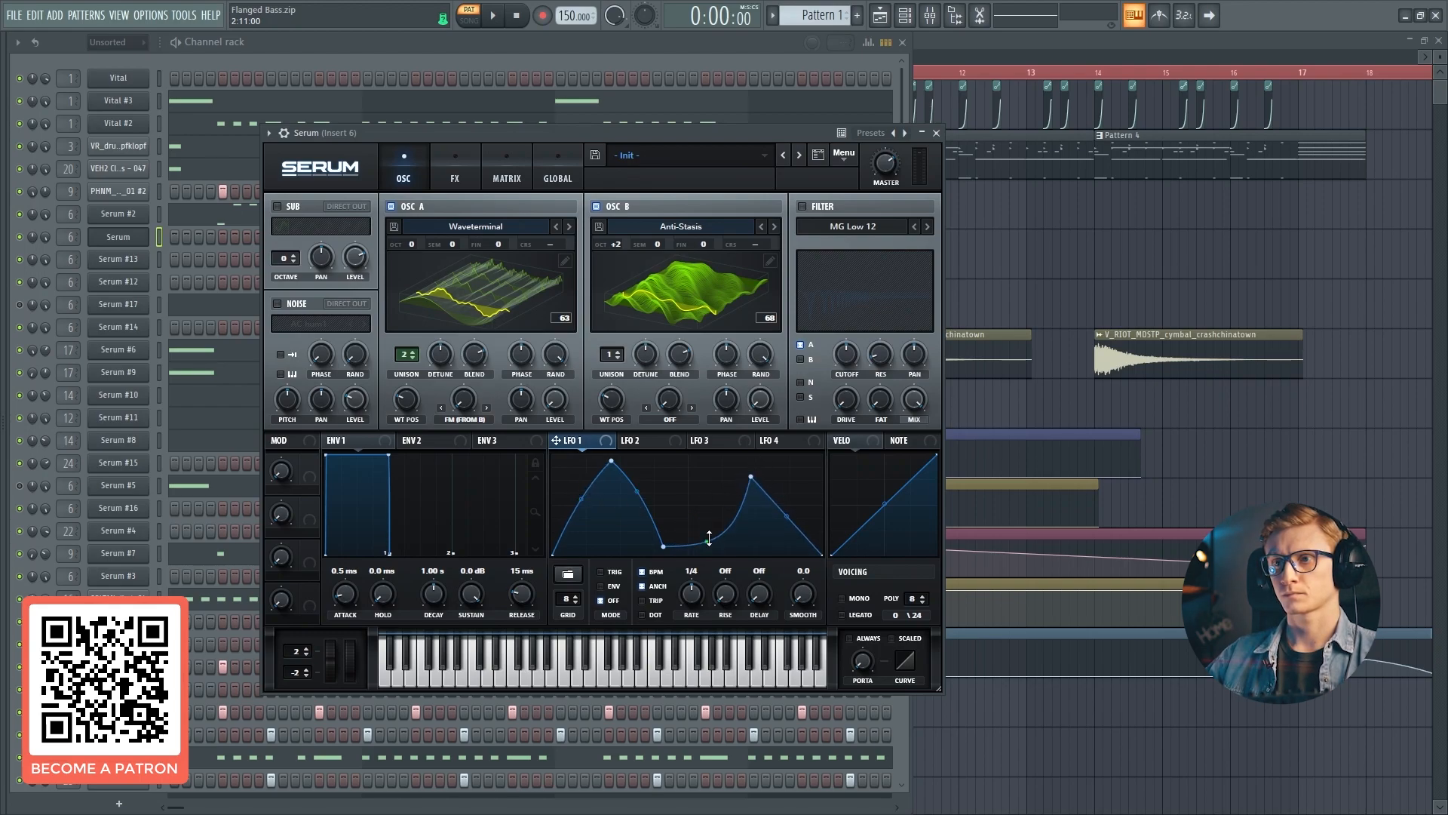
{"action": "left_click_drag", "start_coordinate": [783, 511], "coordinate": [784, 533]}
{"action": "left_click_drag", "start_coordinate": [665, 547], "coordinate": [663, 550]}
{"action": "left_click_drag", "start_coordinate": [575, 440], "coordinate": [555, 398]}
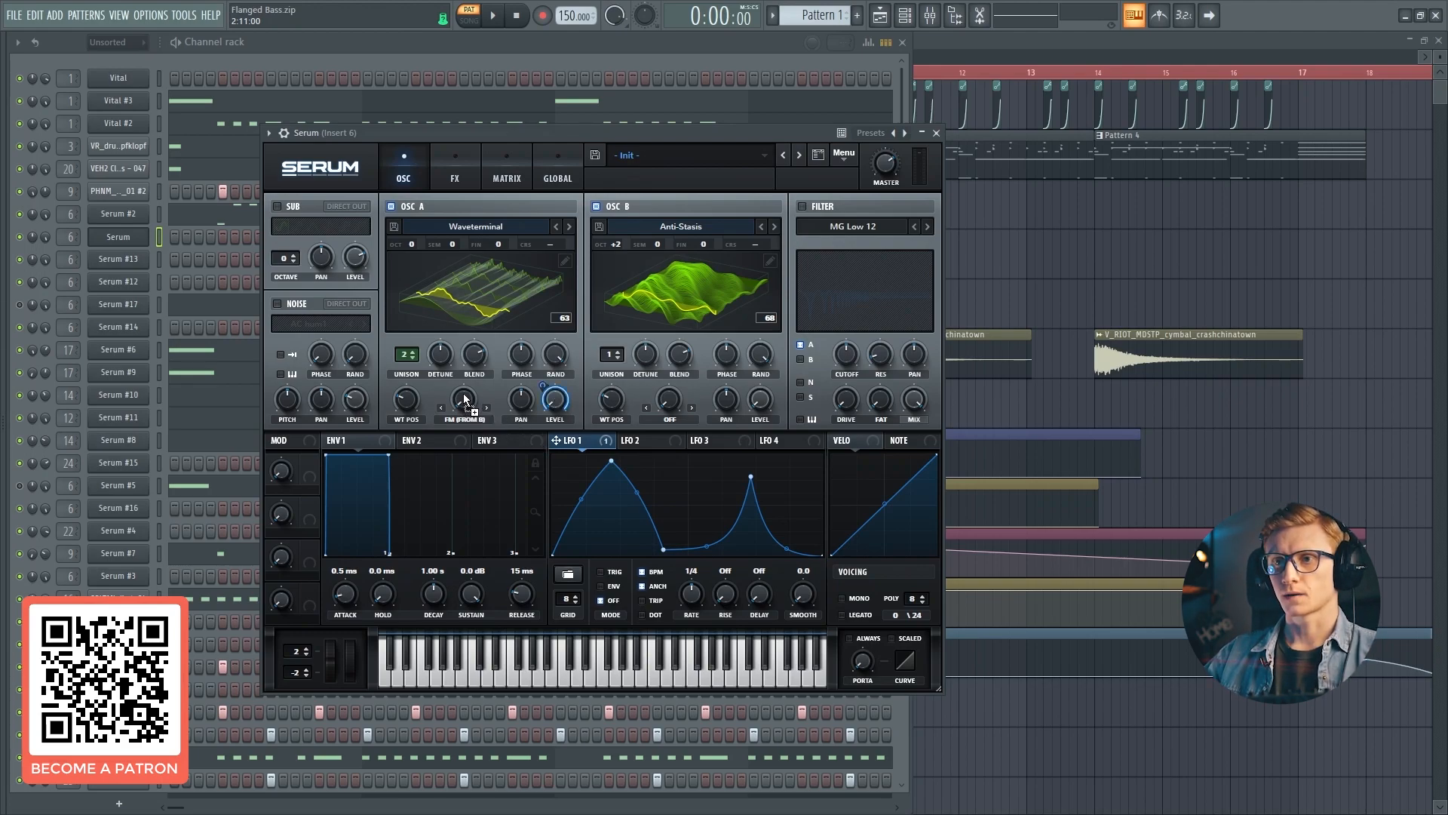
{"action": "left_click_drag", "start_coordinate": [466, 396], "coordinate": [454, 428]}
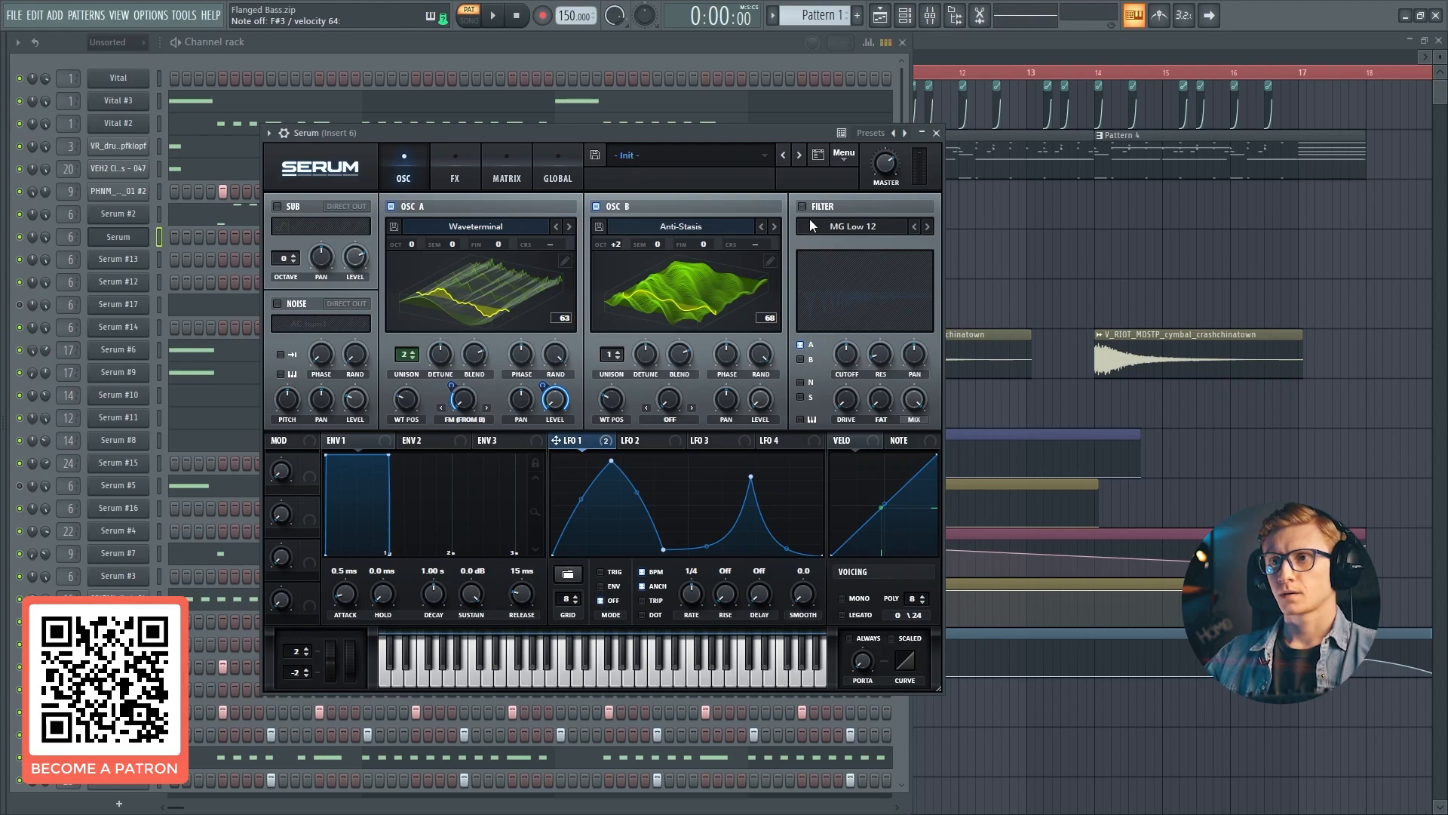
Enable the noise oscillator with the Analog J106 sample, 70% pitch and 0% level, and modulate its level with LFO 1
{"action": "left_click", "coordinate": [277, 303]}
{"action": "left_click", "coordinate": [310, 323]}
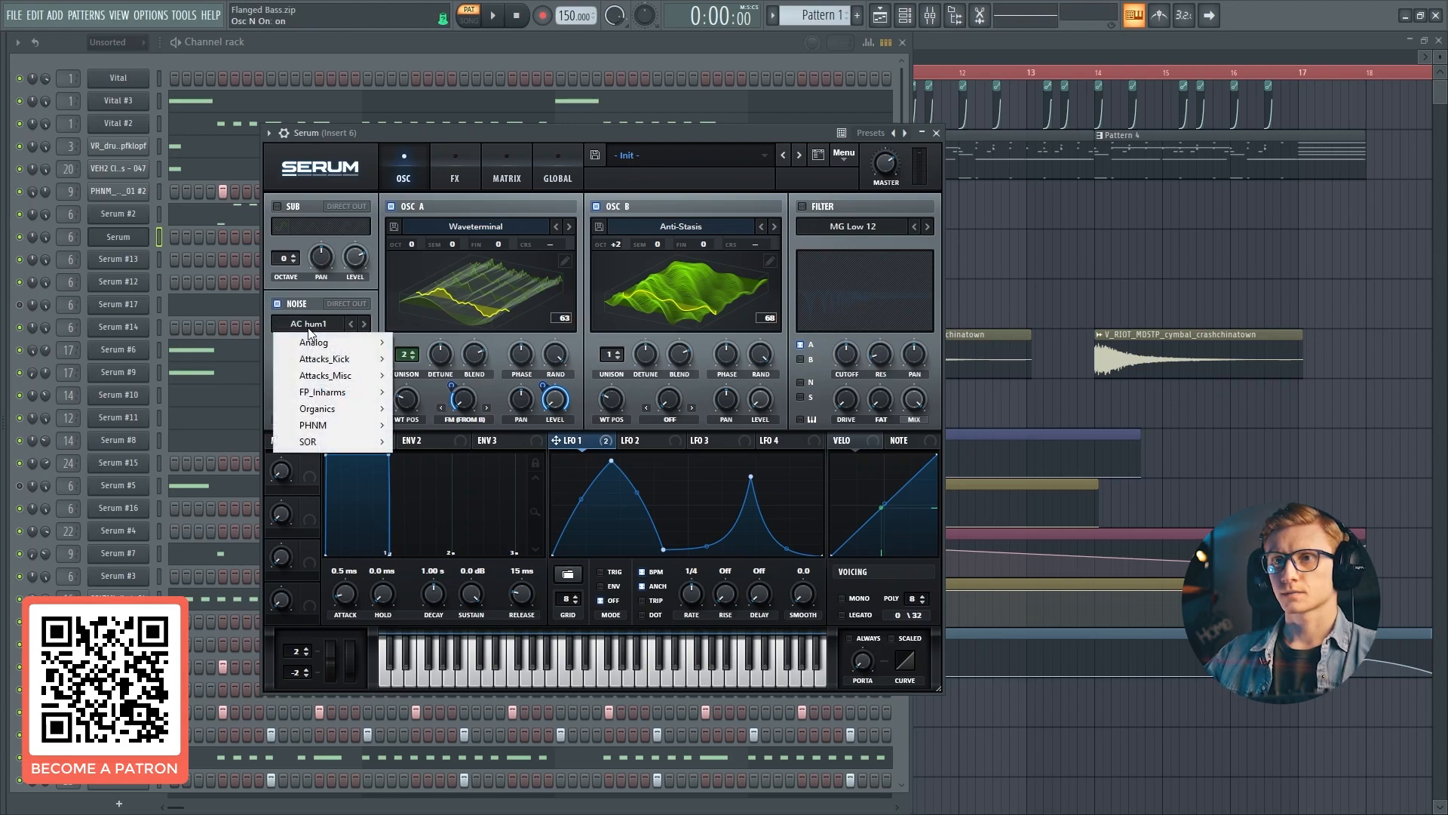
{"action": "mouse_move", "coordinate": [340, 342]}
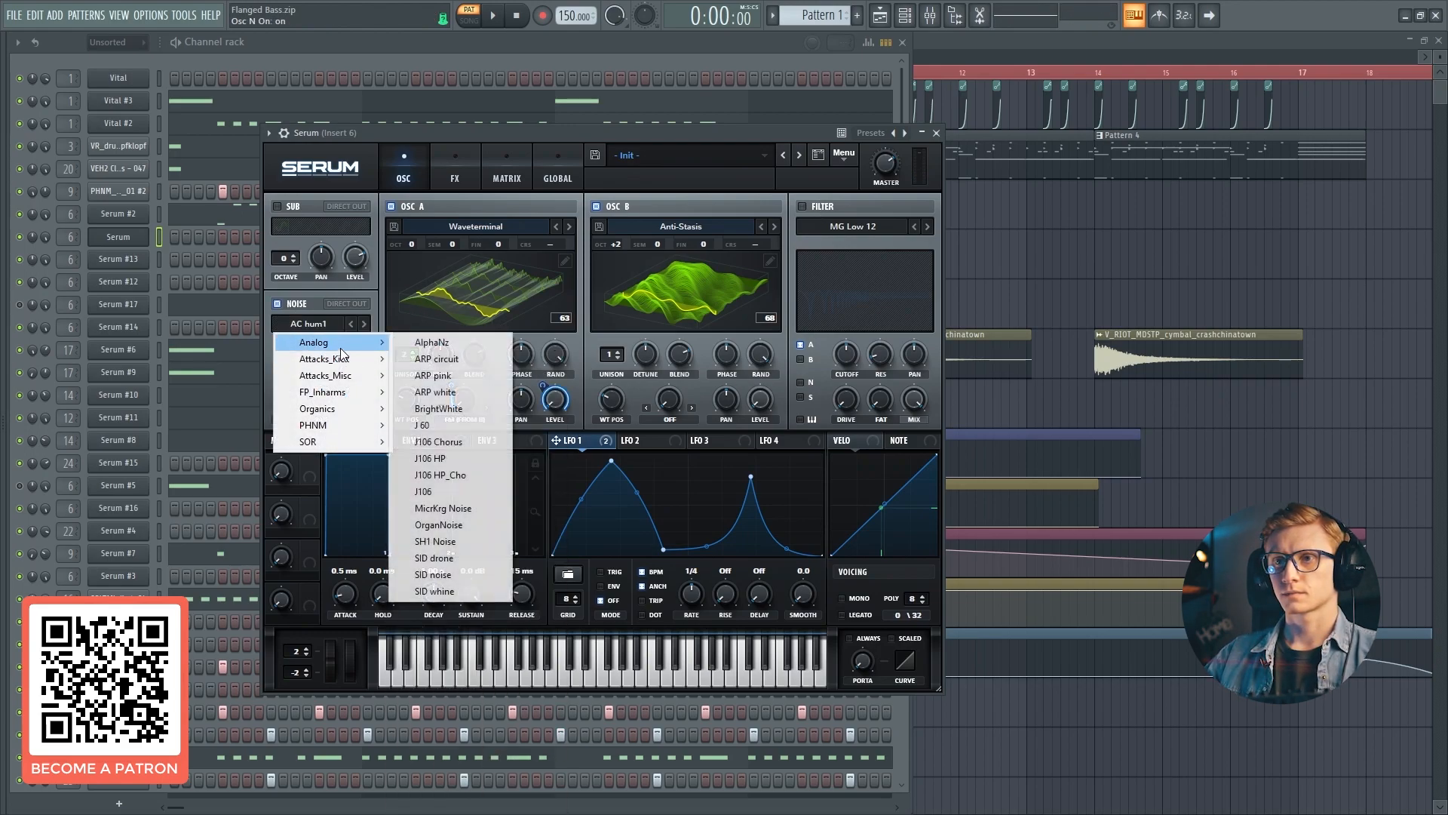
{"action": "left_click", "coordinate": [445, 494]}
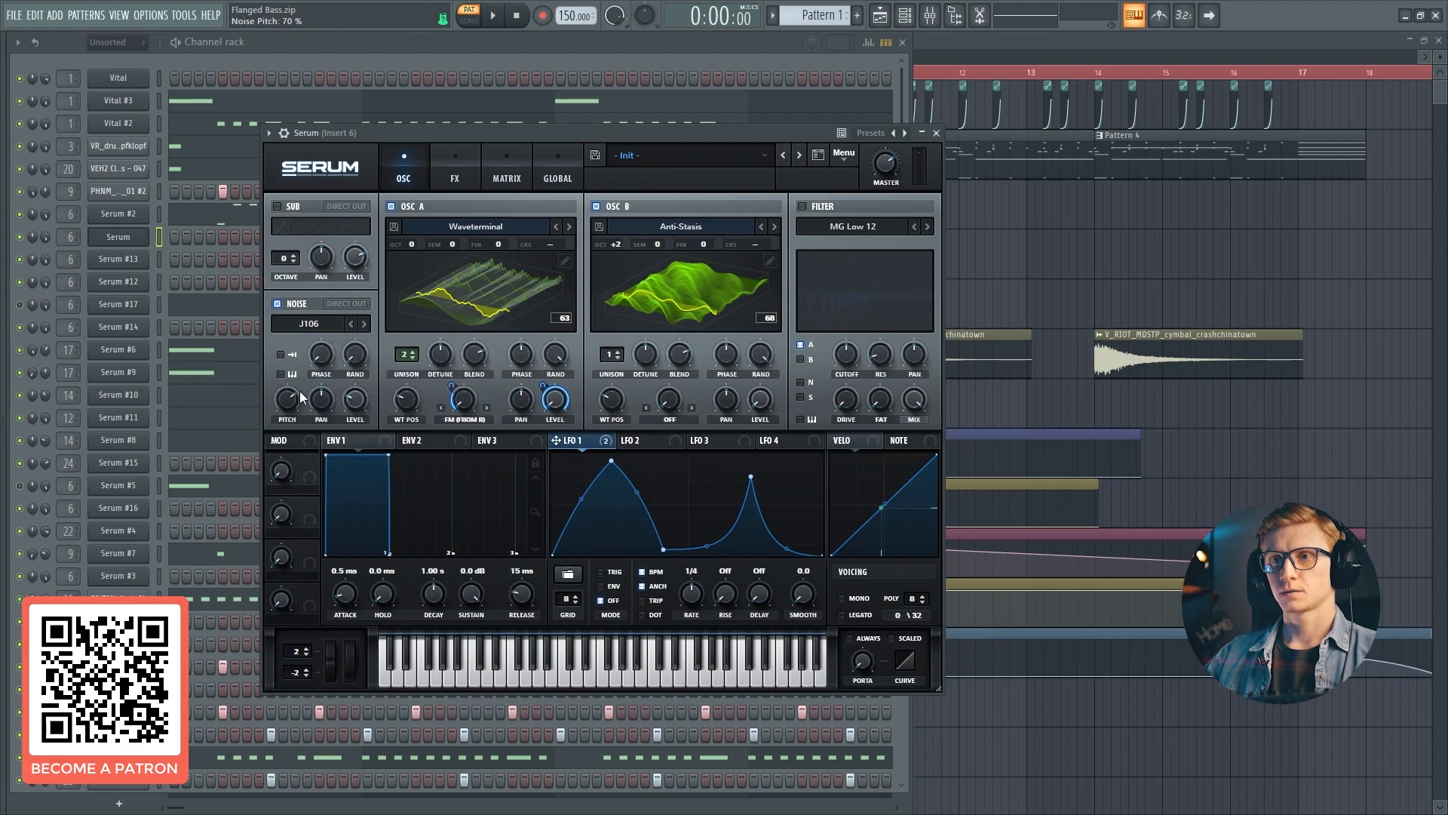
{"action": "left_click_drag", "start_coordinate": [350, 401], "coordinate": [362, 477]}
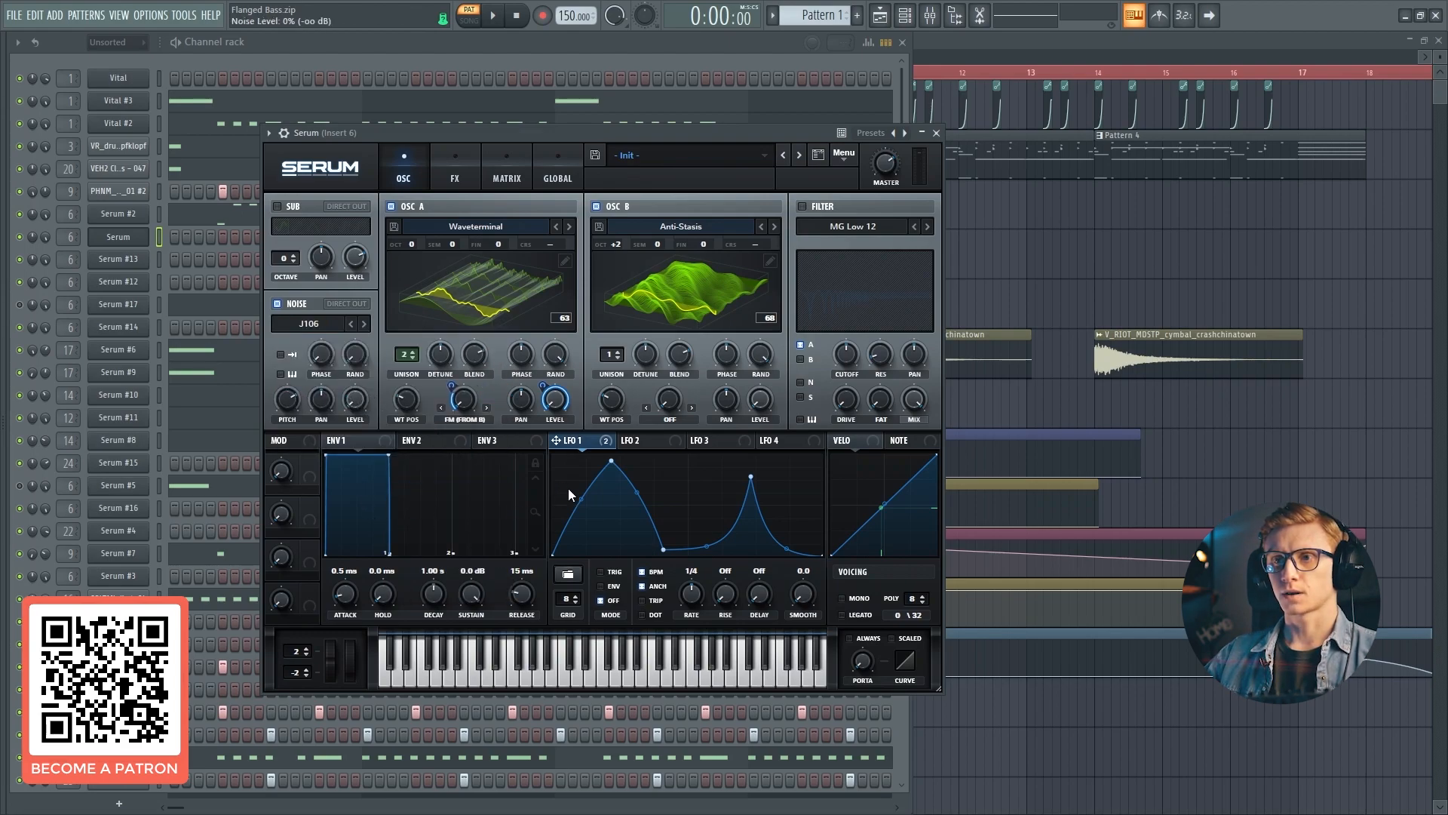
{"action": "left_click_drag", "start_coordinate": [560, 443], "coordinate": [333, 428]}
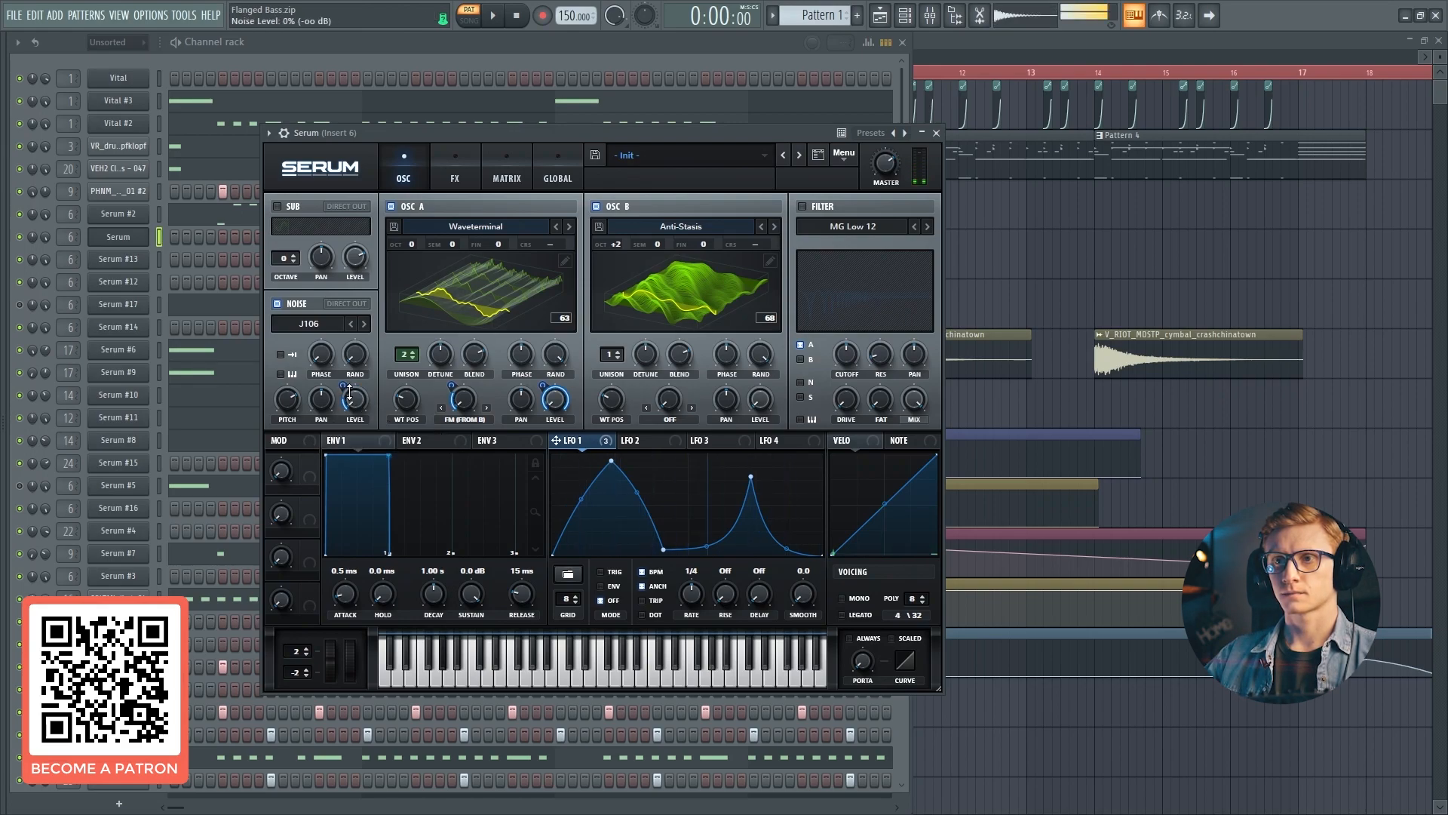
Enable the filter and set its type to the Flanges option Flg -
{"action": "left_click", "coordinate": [813, 204]}
{"action": "left_click", "coordinate": [852, 226]}
{"action": "mouse_move", "coordinate": [839, 278]}
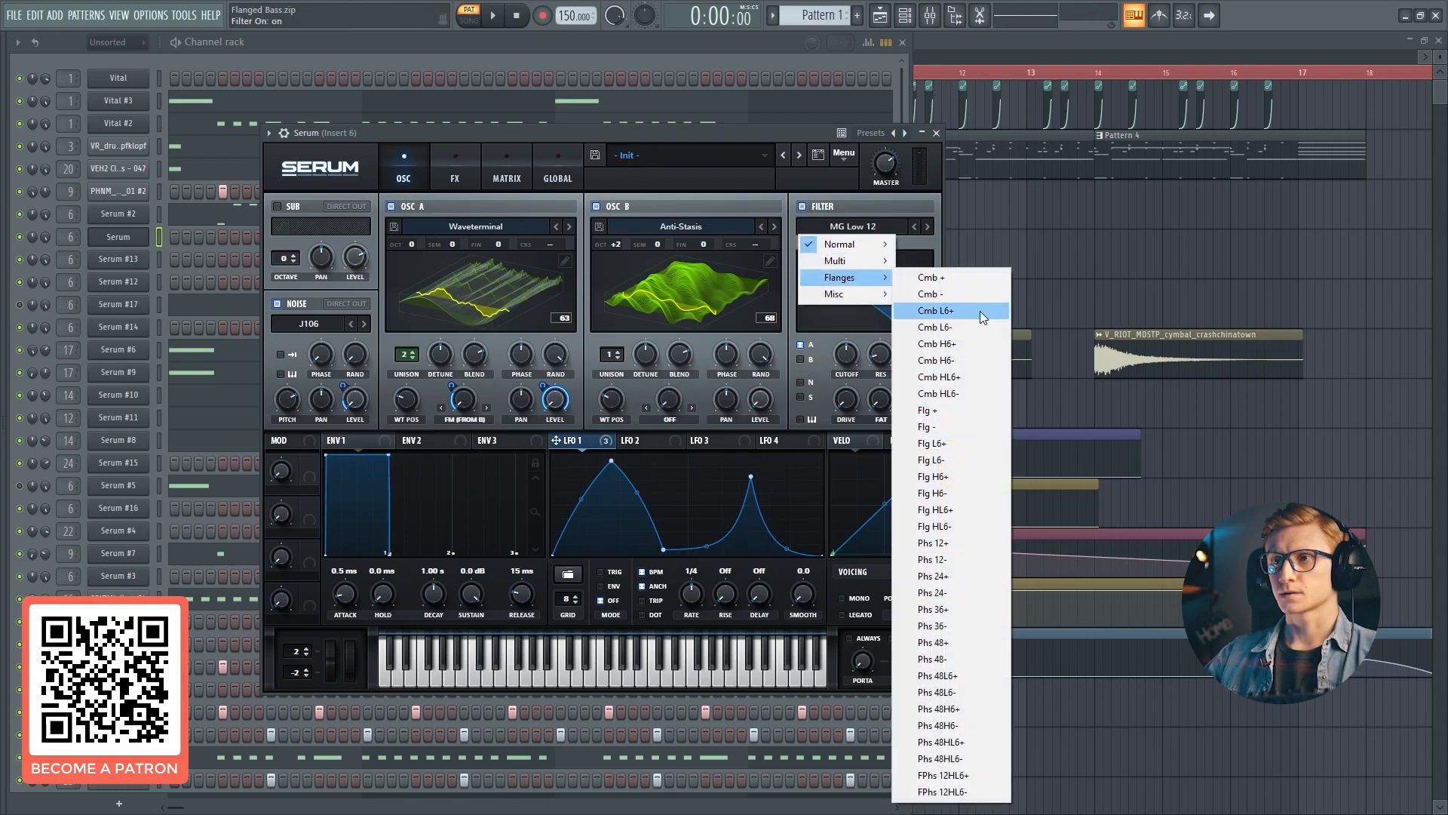
{"action": "left_click", "coordinate": [928, 427]}
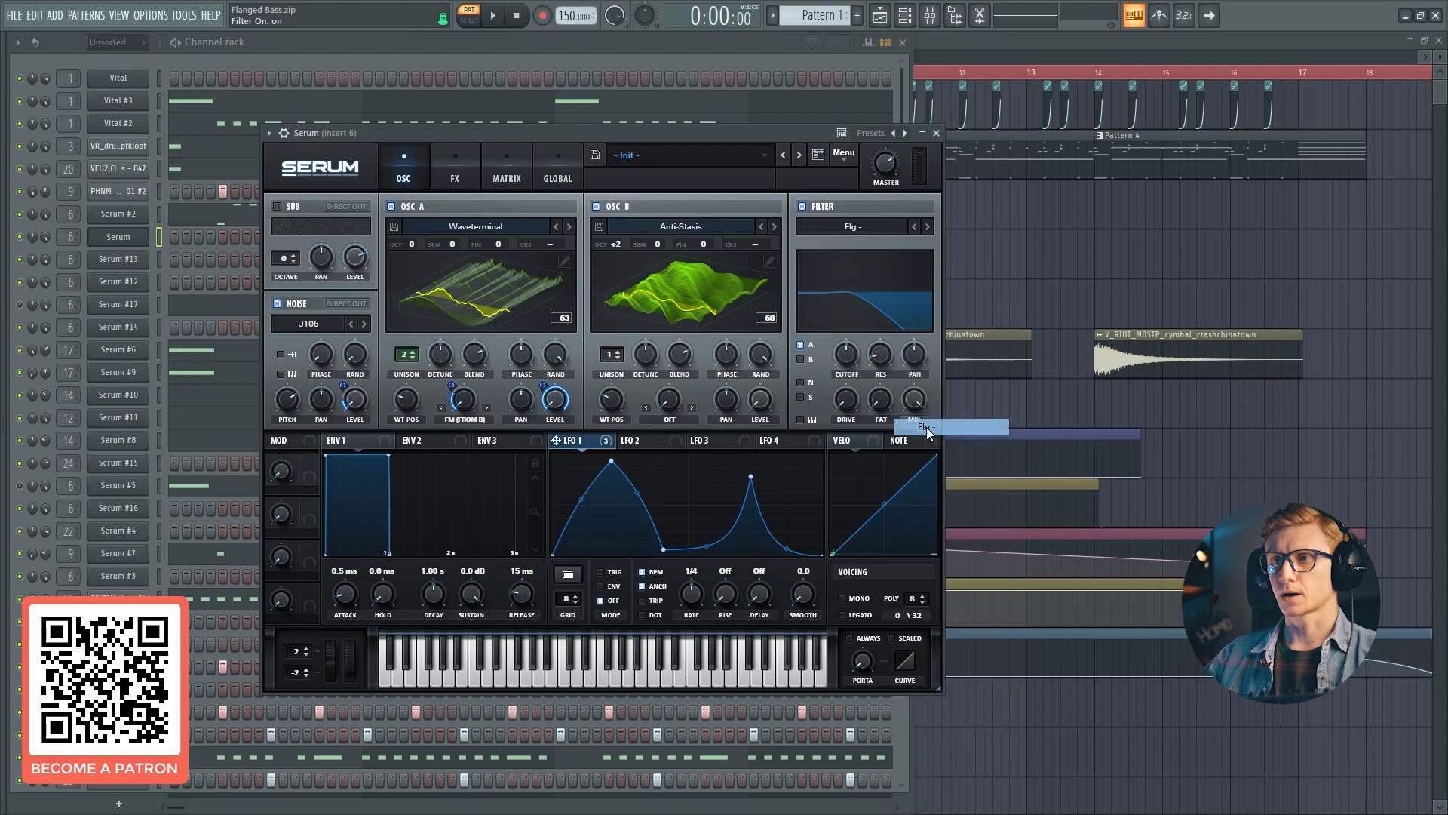
Adjust the filter cutoff and modulate the filter resonance with LFO 1 at an amount of 63
{"action": "left_click", "coordinate": [847, 352]}
{"action": "mouse_move", "coordinate": [849, 356]}
{"action": "left_mouse_down"}
{"action": "mouse_move", "coordinate": [841, 383]}
{"action": "mouse_move", "coordinate": [881, 350]}
{"action": "mouse_move", "coordinate": [866, 365]}
{"action": "left_mouse_up"}
{"action": "left_click", "coordinate": [881, 351]}
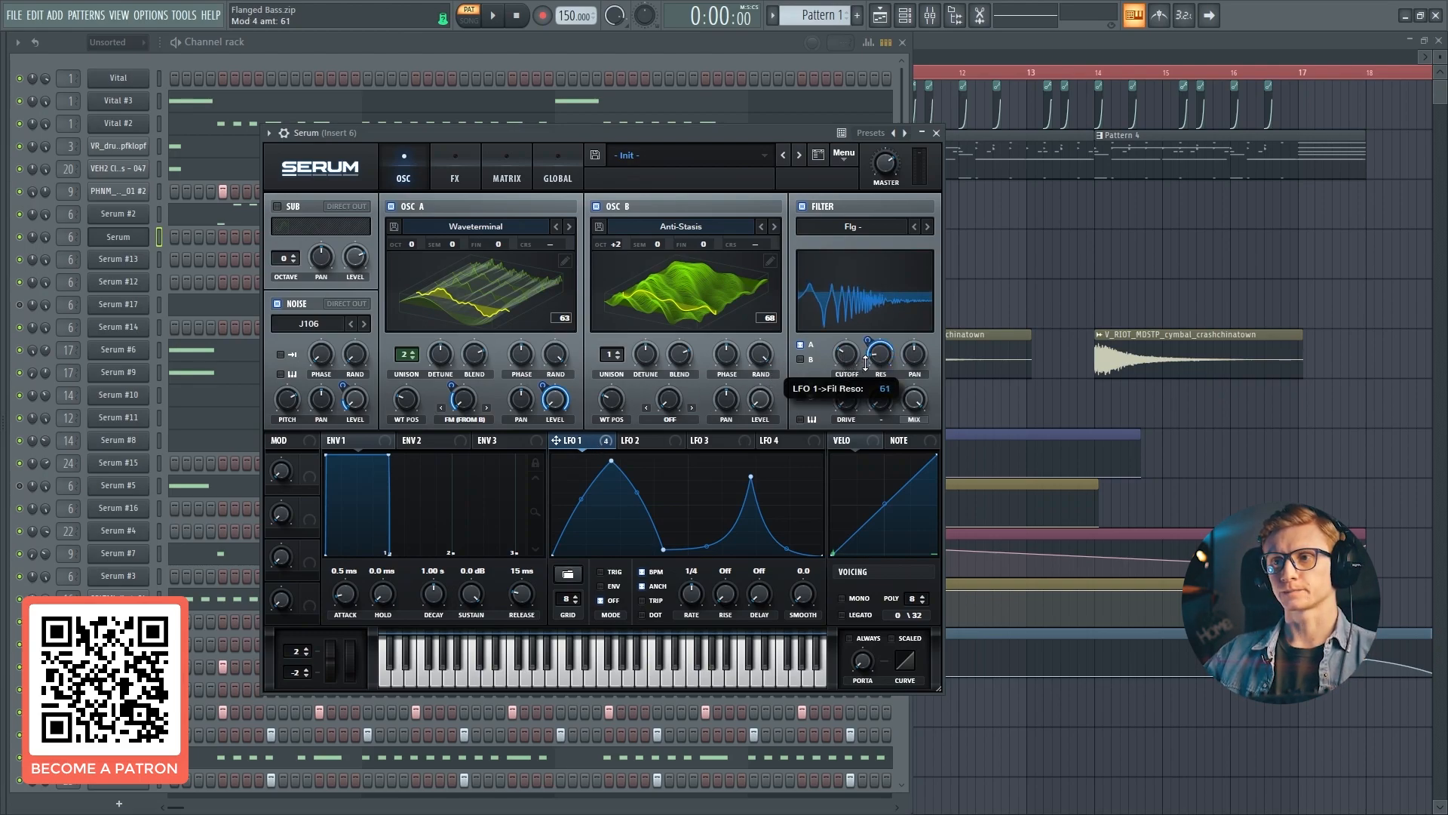
{"action": "left_click_drag", "start_coordinate": [866, 361], "coordinate": [866, 361]}
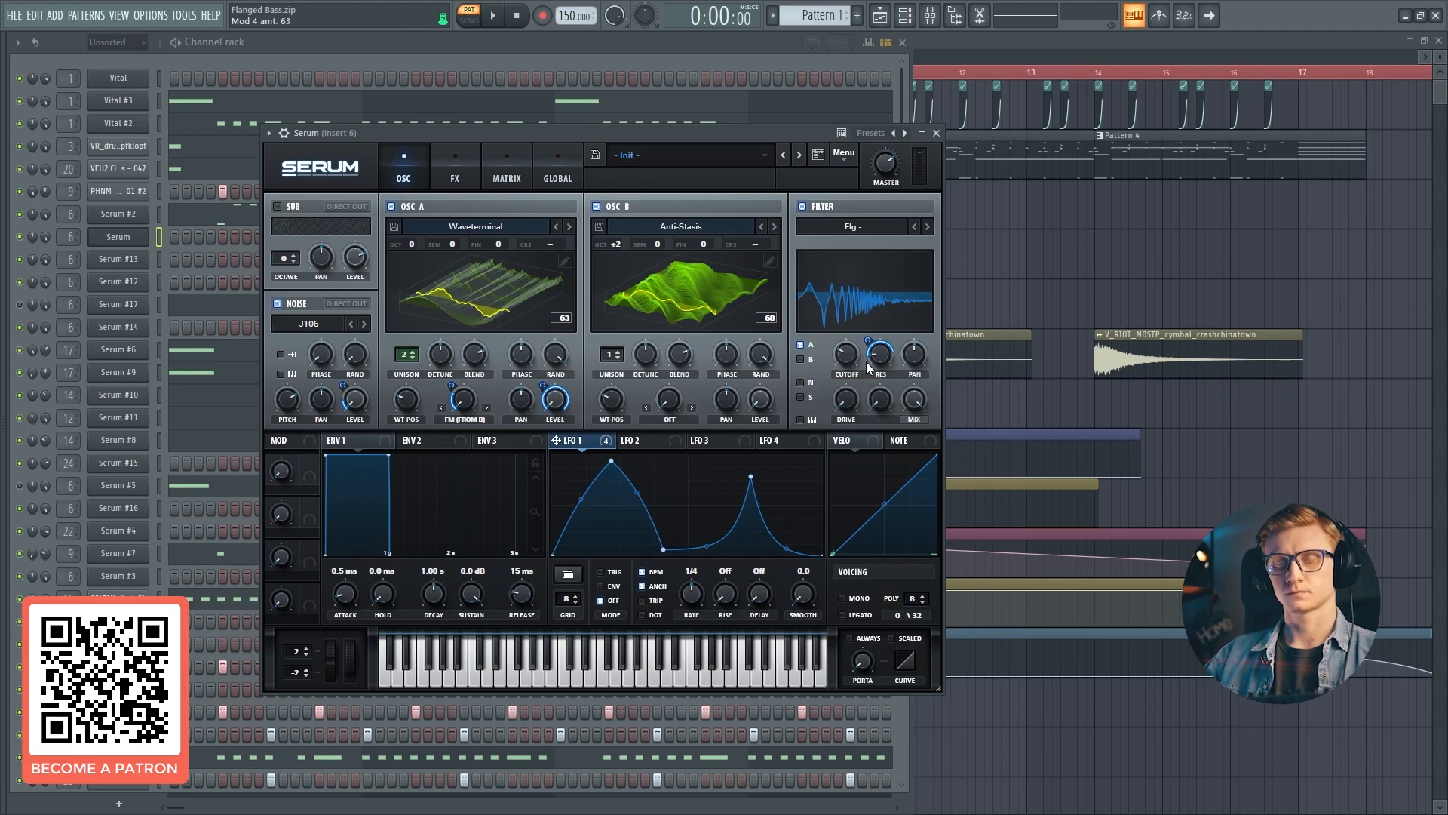
Shape LFO 2 into a straight rising ramp and set its rate to 1/2
{"action": "left_click", "coordinate": [632, 443]}
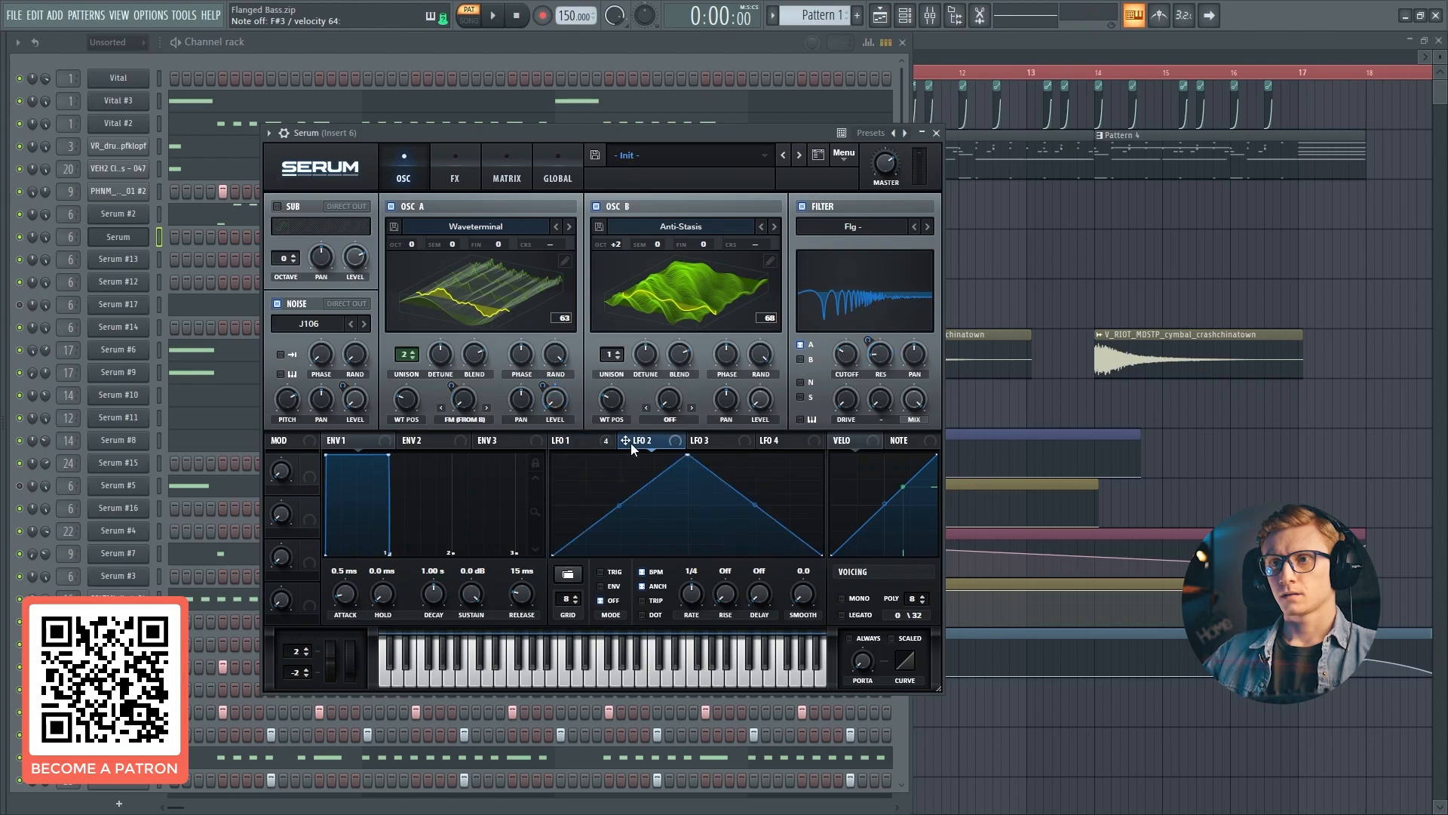
{"action": "left_click_drag", "start_coordinate": [689, 459], "coordinate": [552, 455]}
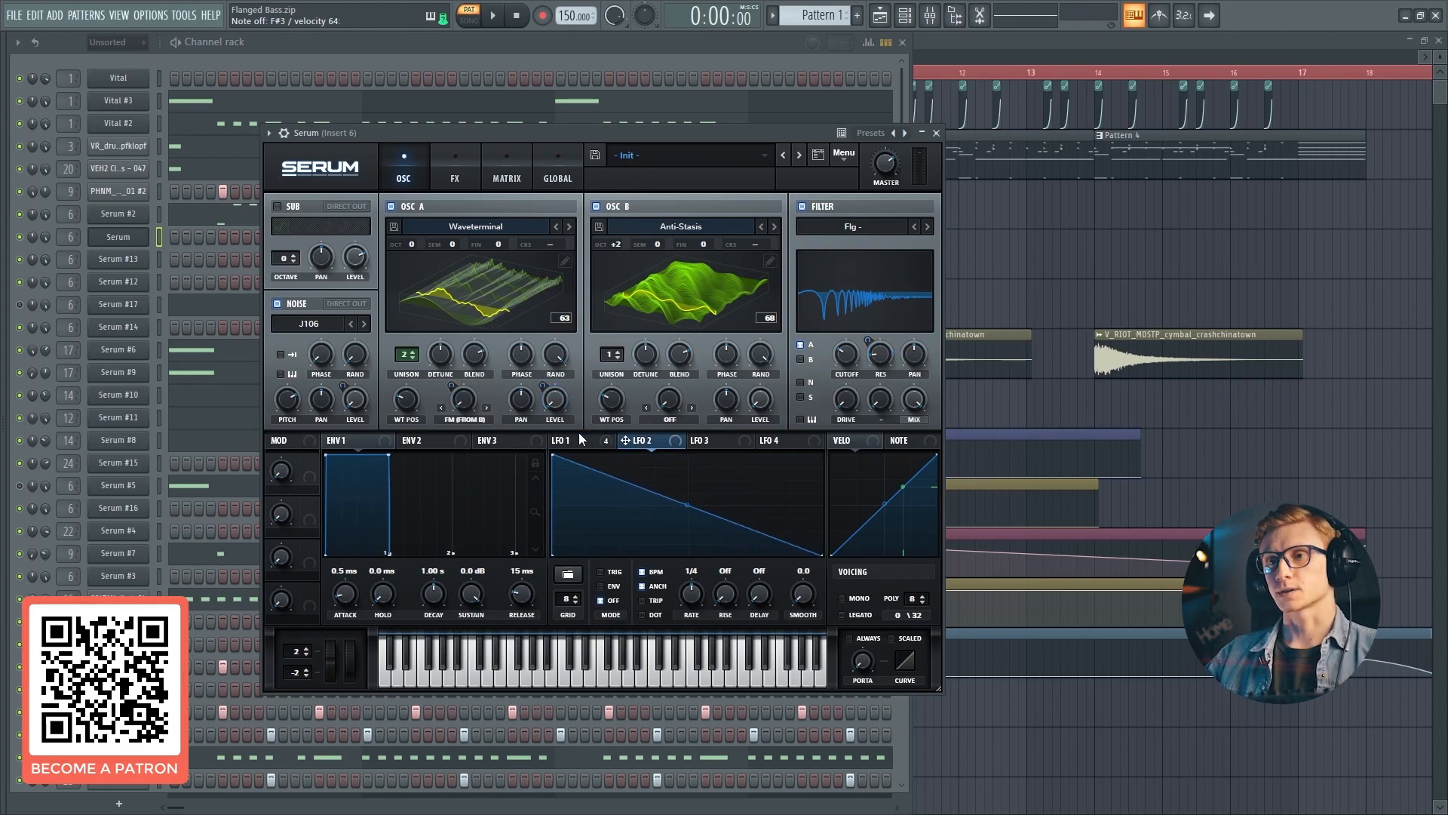
{"action": "left_click_drag", "start_coordinate": [553, 454], "coordinate": [822, 454]}
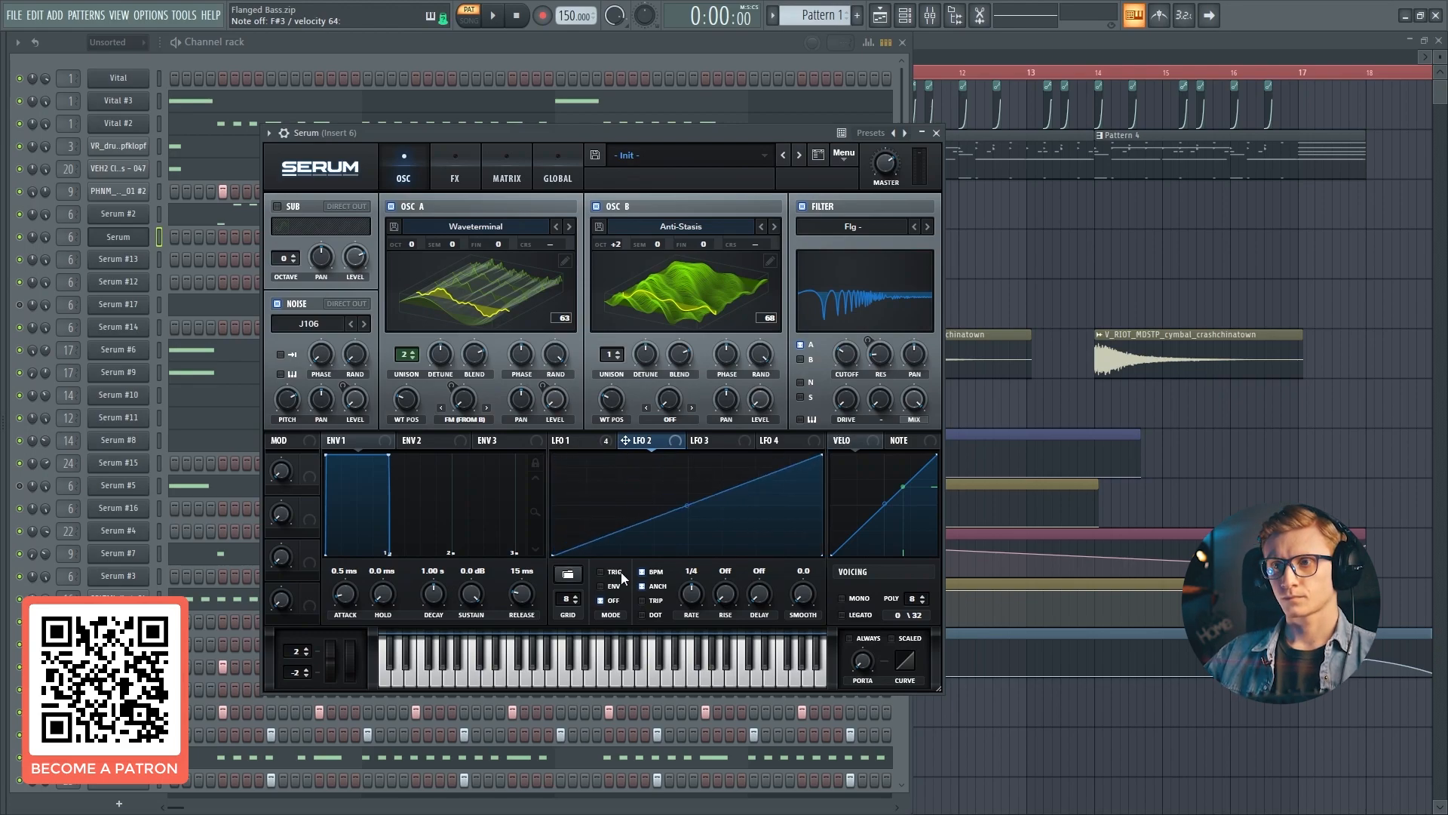
{"action": "left_click", "coordinate": [640, 586]}
{"action": "left_click_drag", "start_coordinate": [690, 602], "coordinate": [690, 597]}
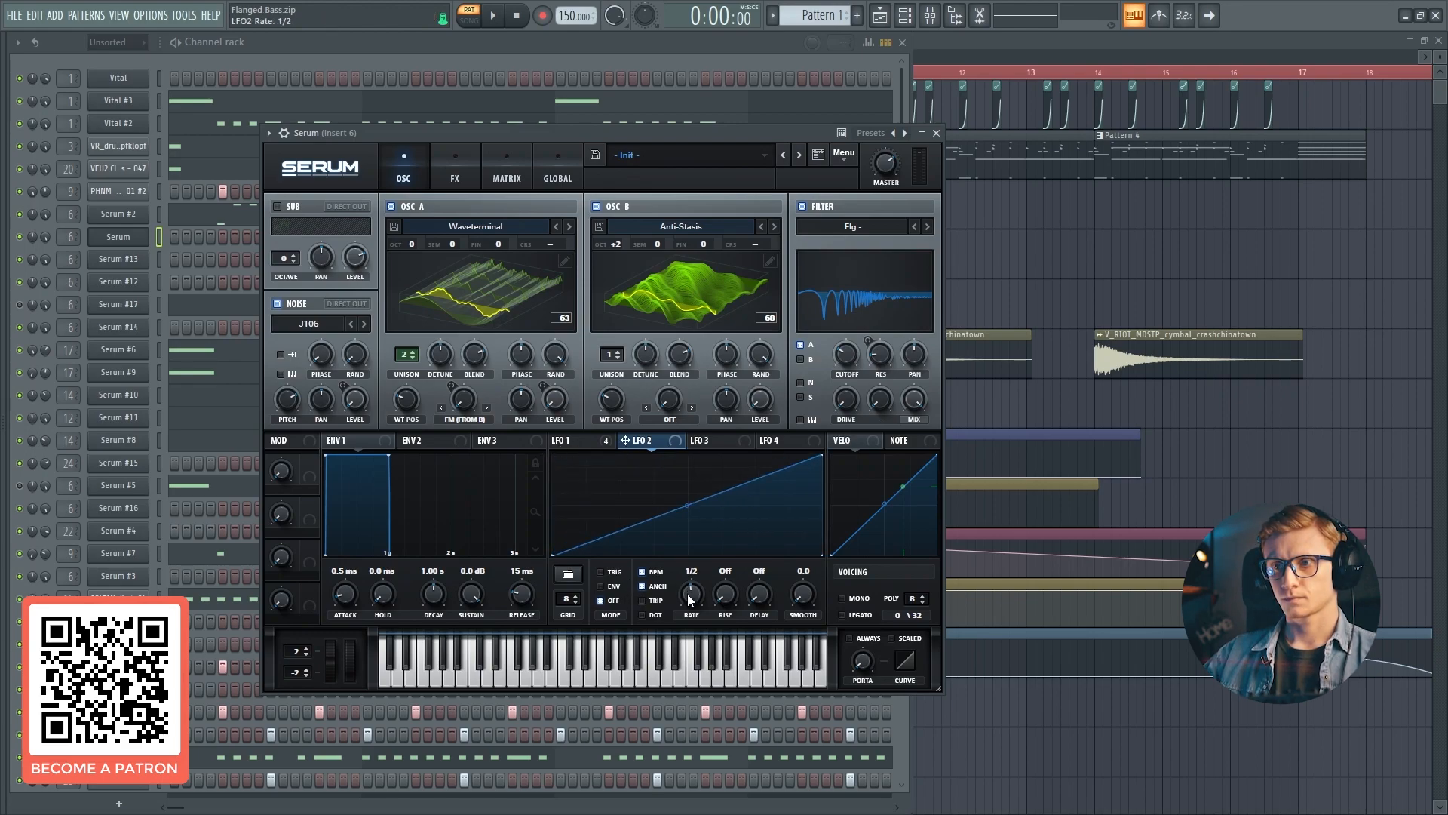
Modulate oscillator A's wavetable position with LFO 2 in Off mode
{"action": "left_click_drag", "start_coordinate": [640, 440], "coordinate": [391, 399]}
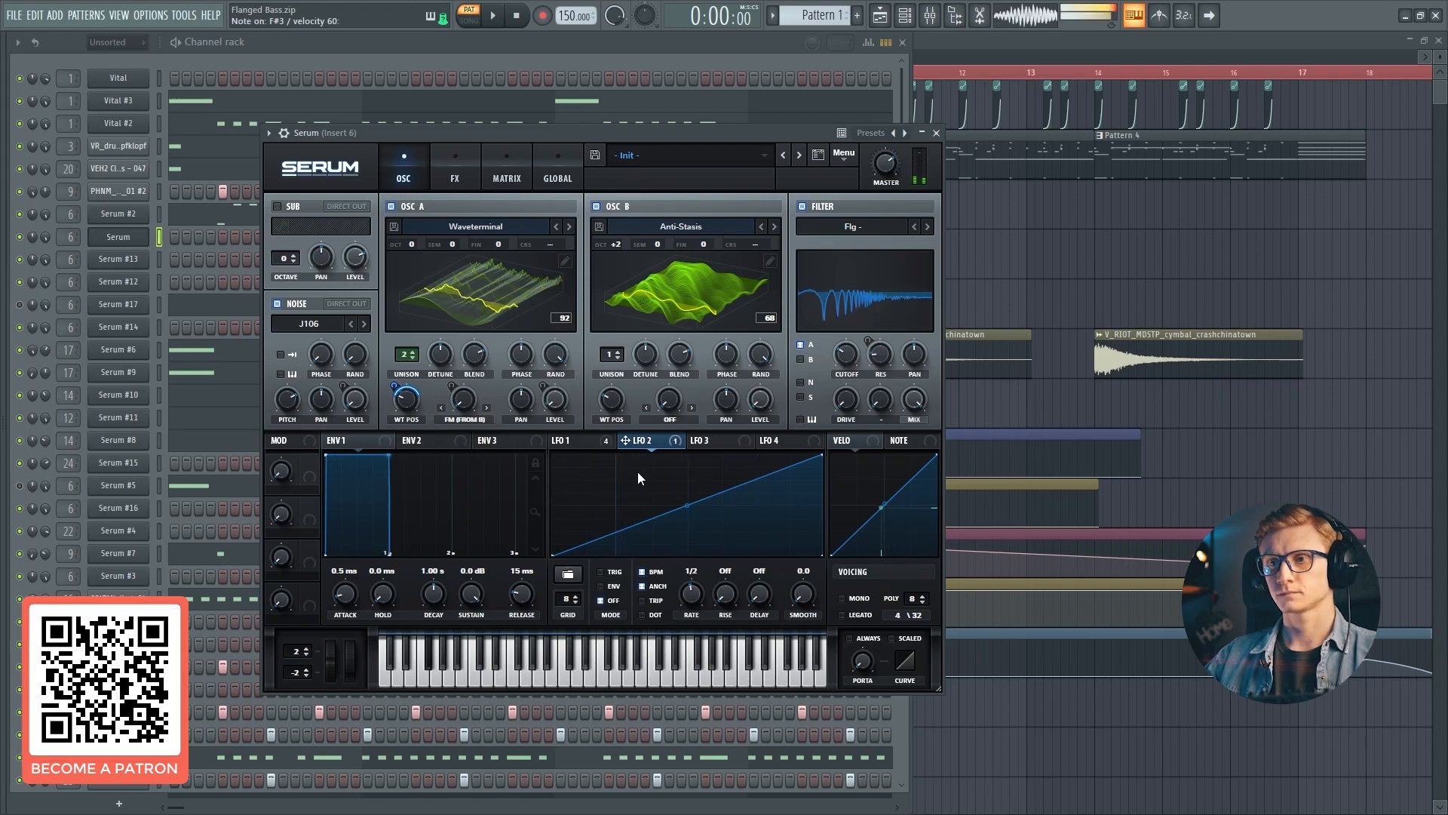
{"action": "left_click", "coordinate": [601, 599]}
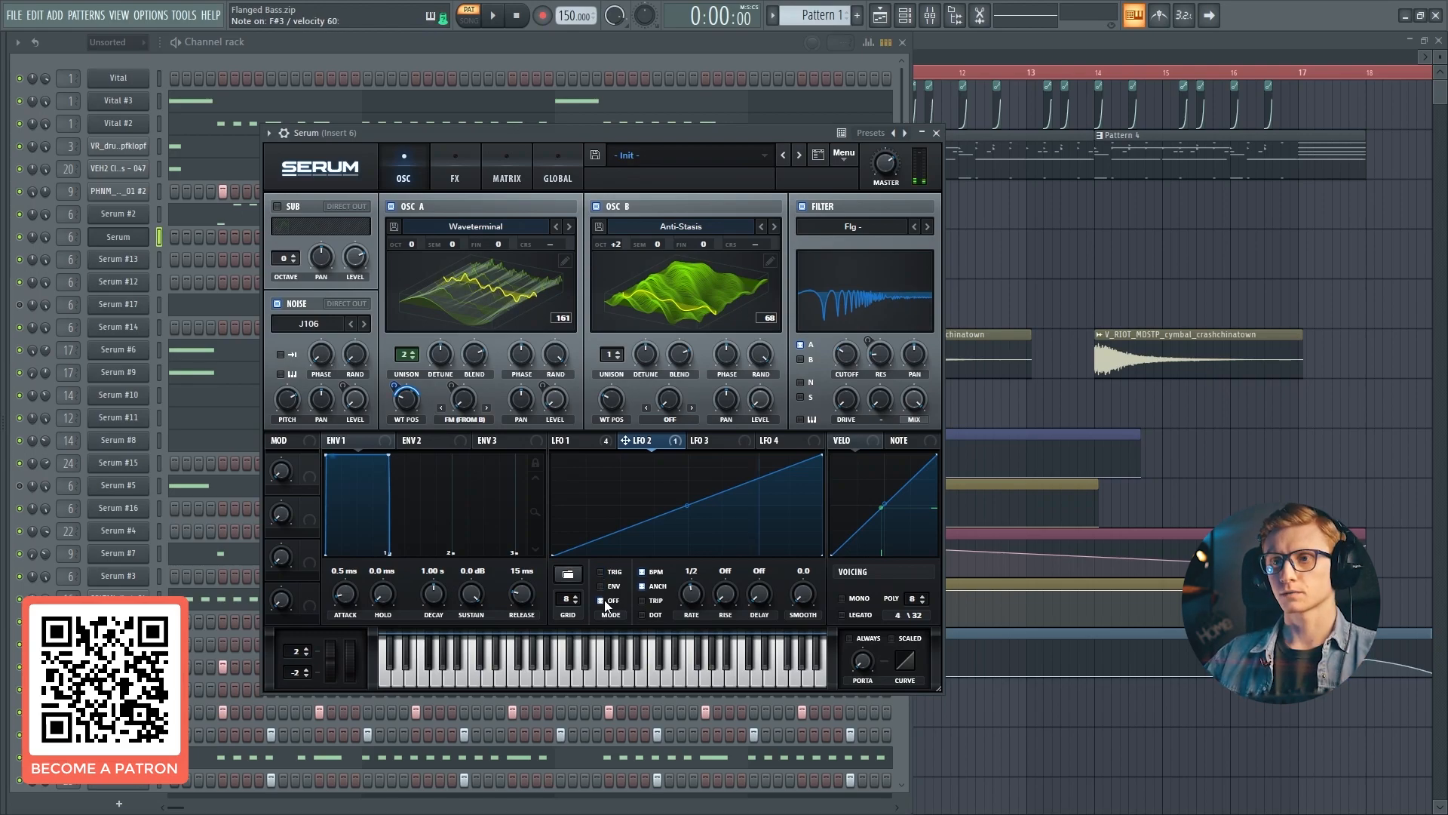
{"action": "mouse_move", "coordinate": [607, 445]}
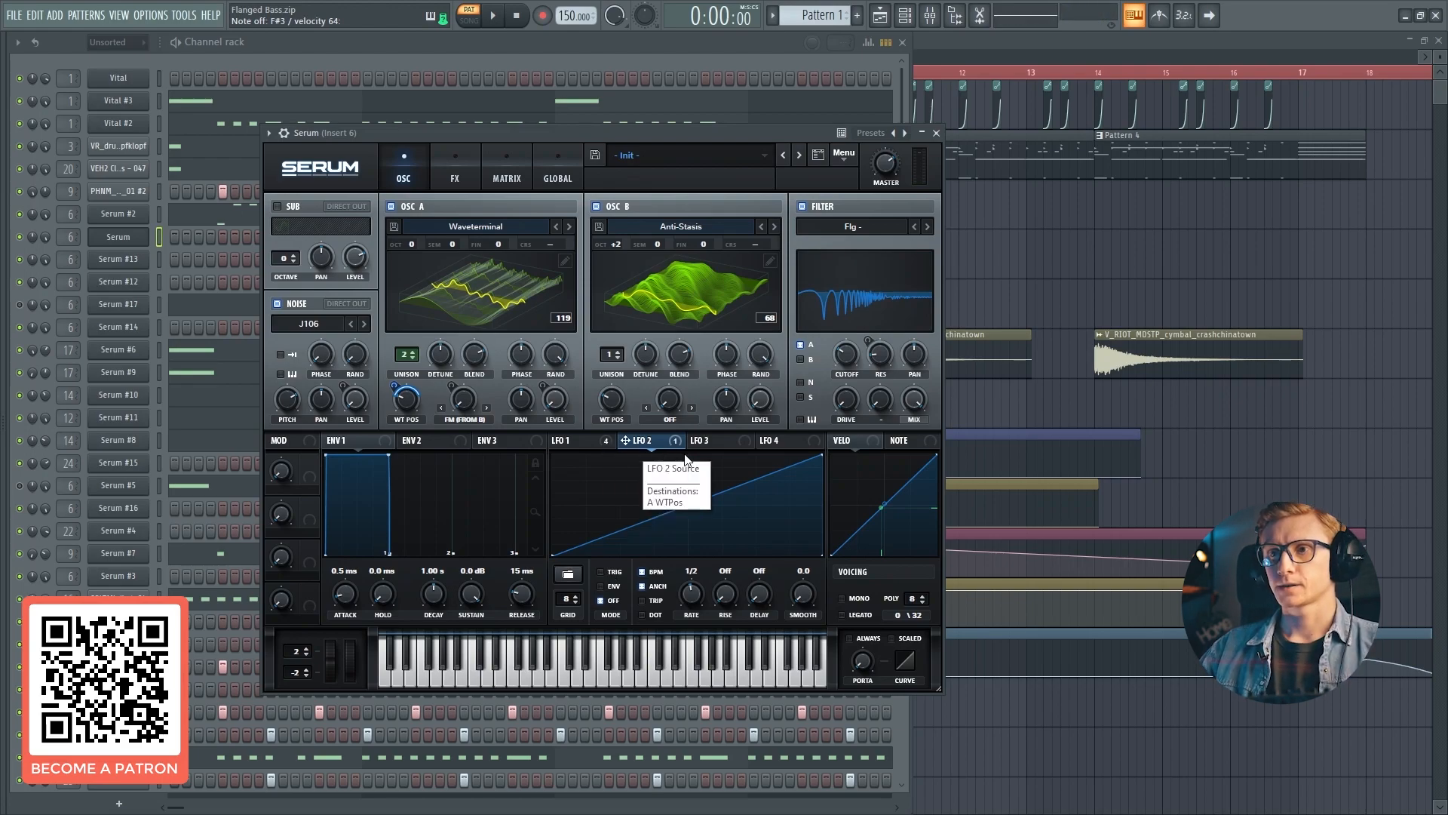
Enable the Hyper/Dimension effect in Serum's effects rack
{"action": "left_click", "coordinate": [697, 442]}
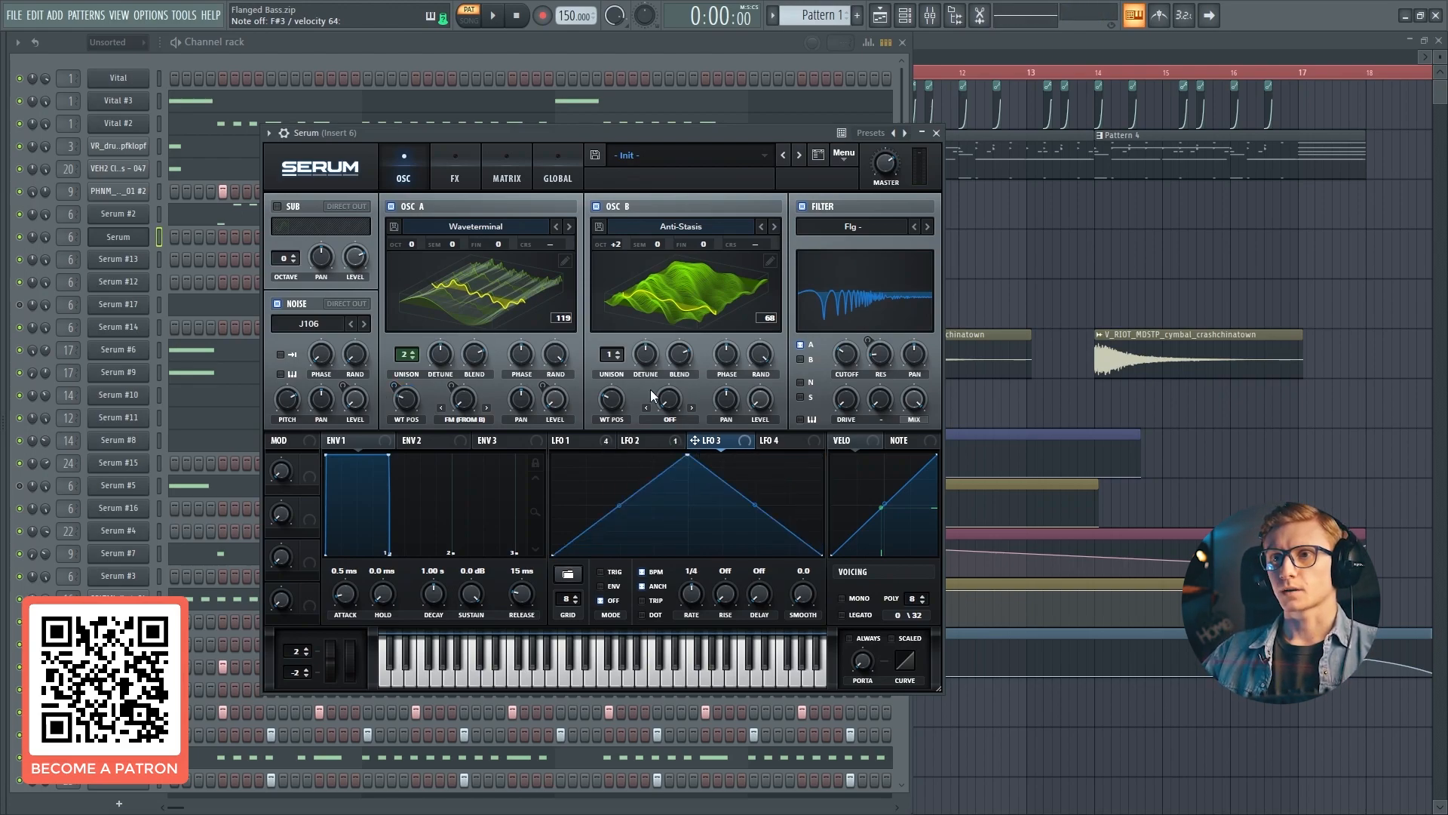
{"action": "left_click", "coordinate": [465, 165]}
{"action": "left_click", "coordinate": [283, 210]}
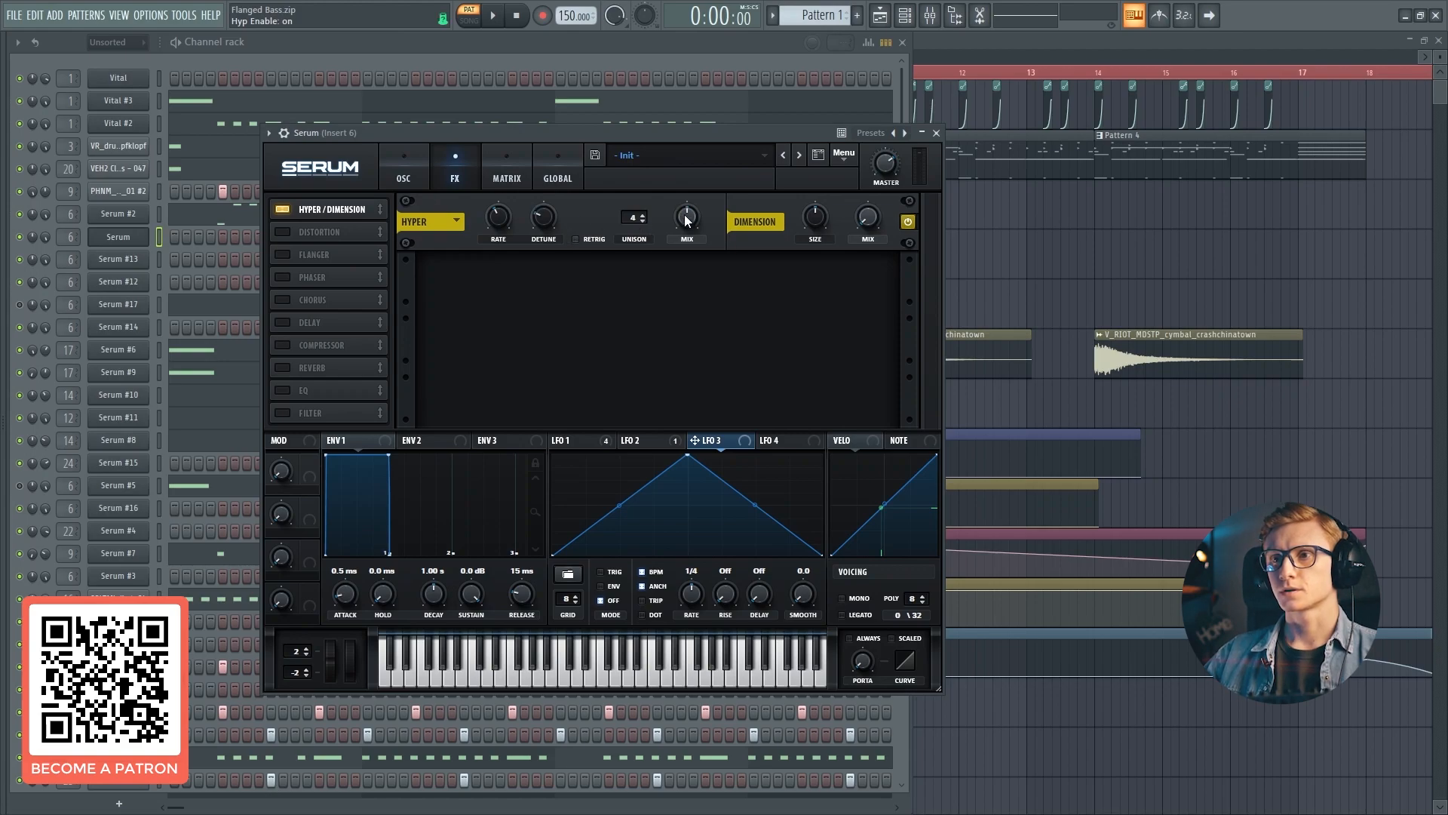
Set the Hyper mix to 16% and the Dimension mix to 13%, and lower the Dimension size
{"action": "left_click_drag", "start_coordinate": [686, 218], "coordinate": [681, 253]}
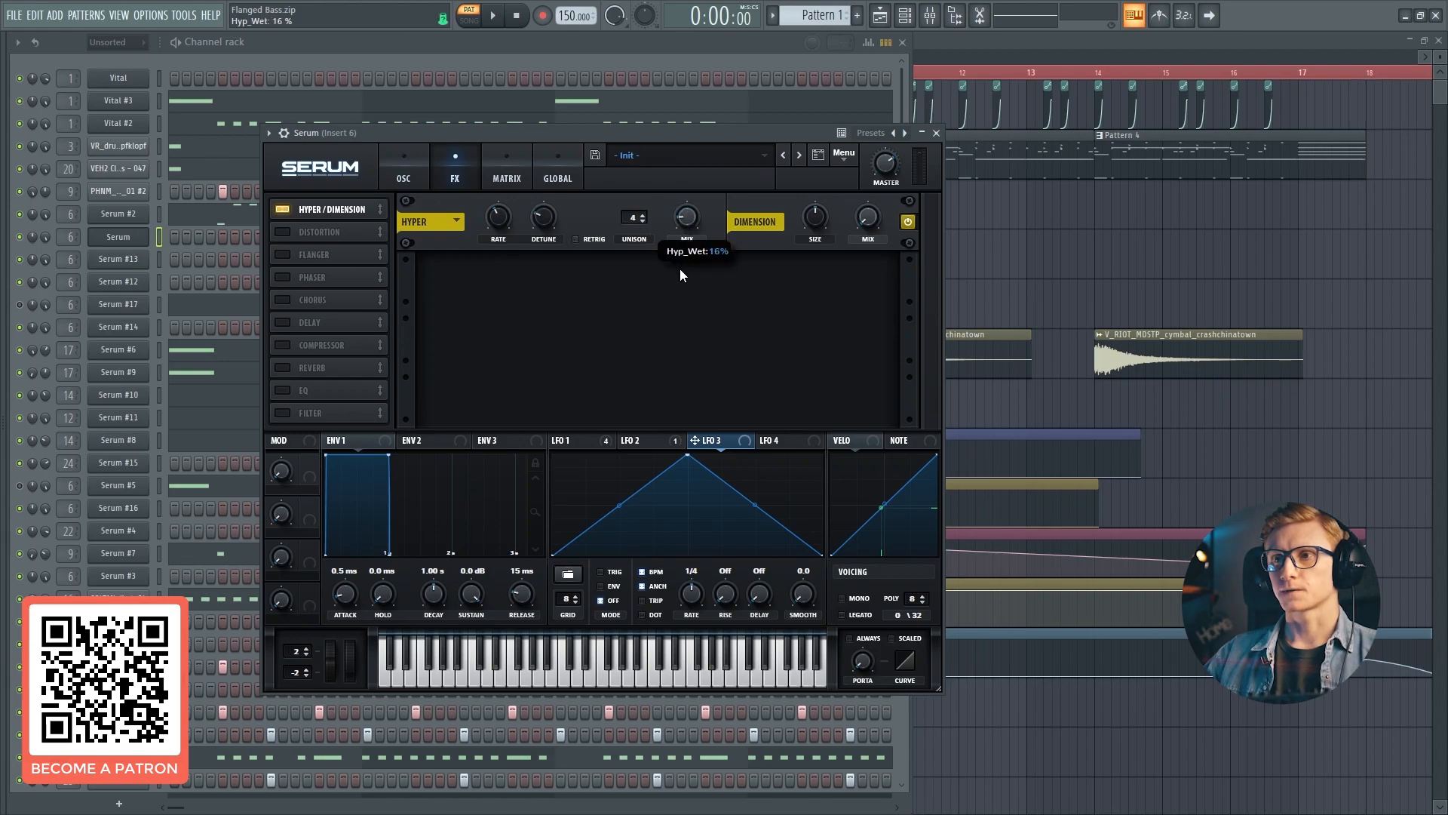
{"action": "left_click_drag", "start_coordinate": [871, 228], "coordinate": [877, 210]}
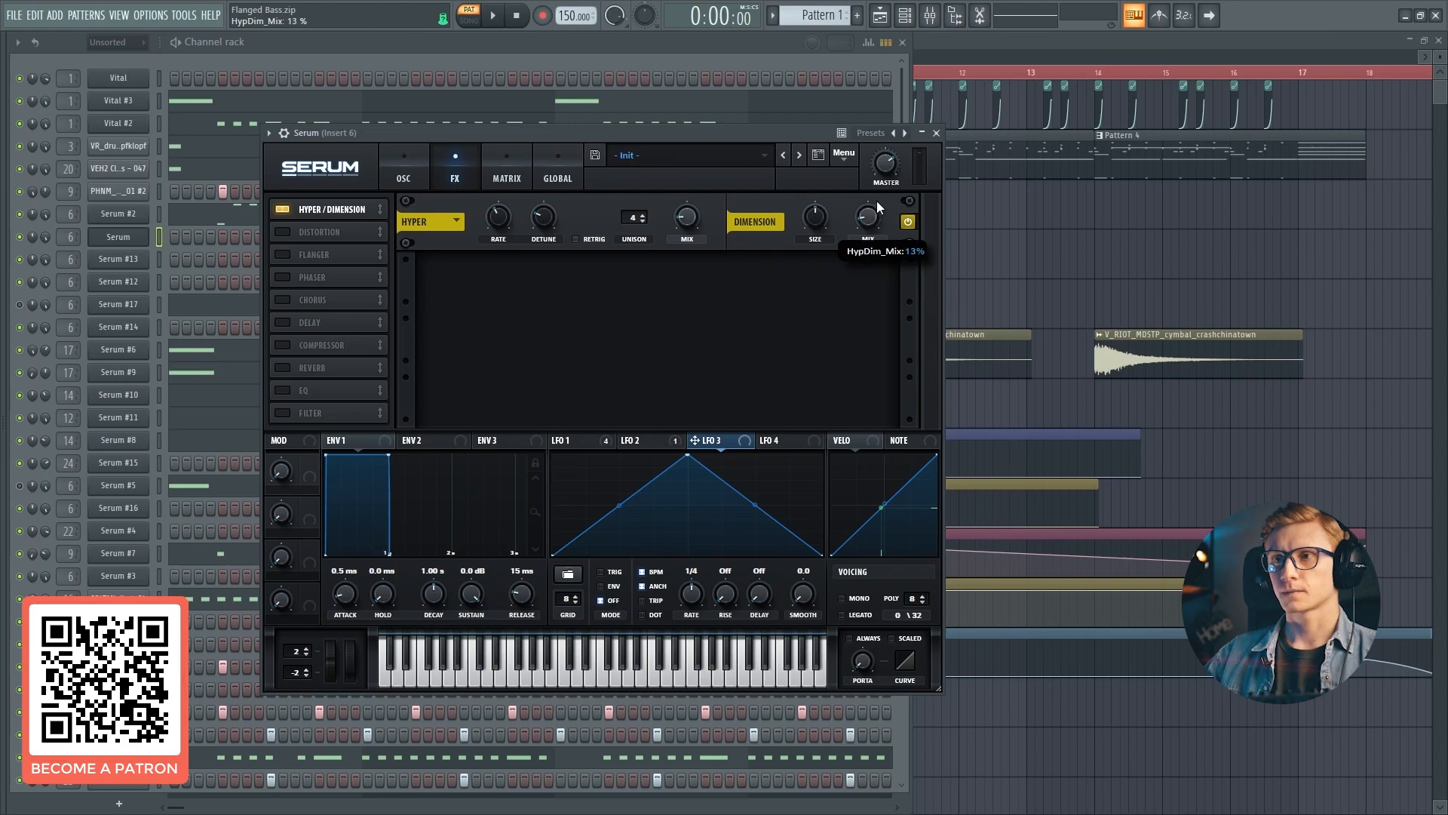
{"action": "left_click_drag", "start_coordinate": [817, 213], "coordinate": [816, 265]}
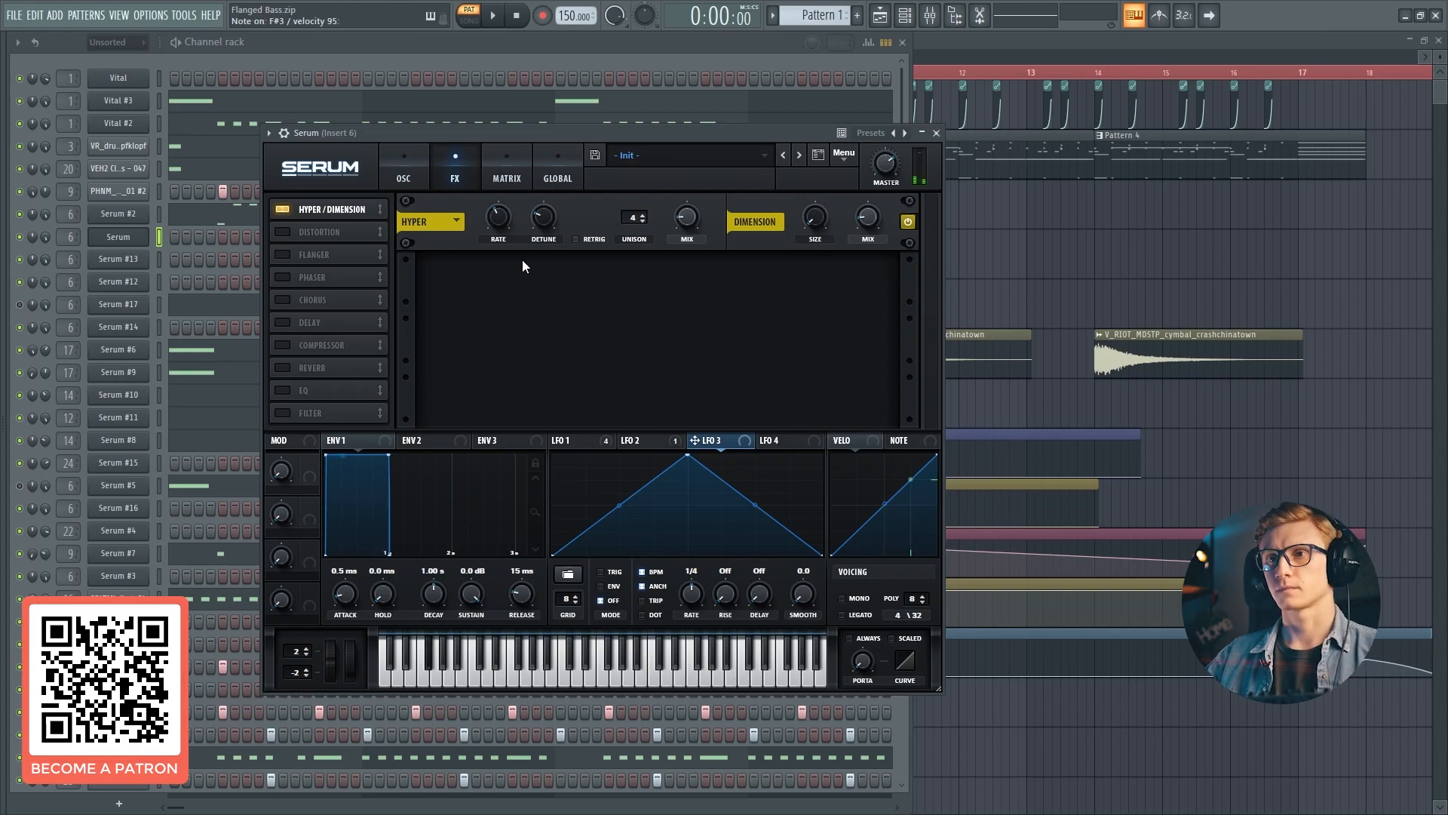
Narrow the global unison width to 16 for oscillator A and 15 for oscillator B
{"action": "left_click", "coordinate": [559, 178]}
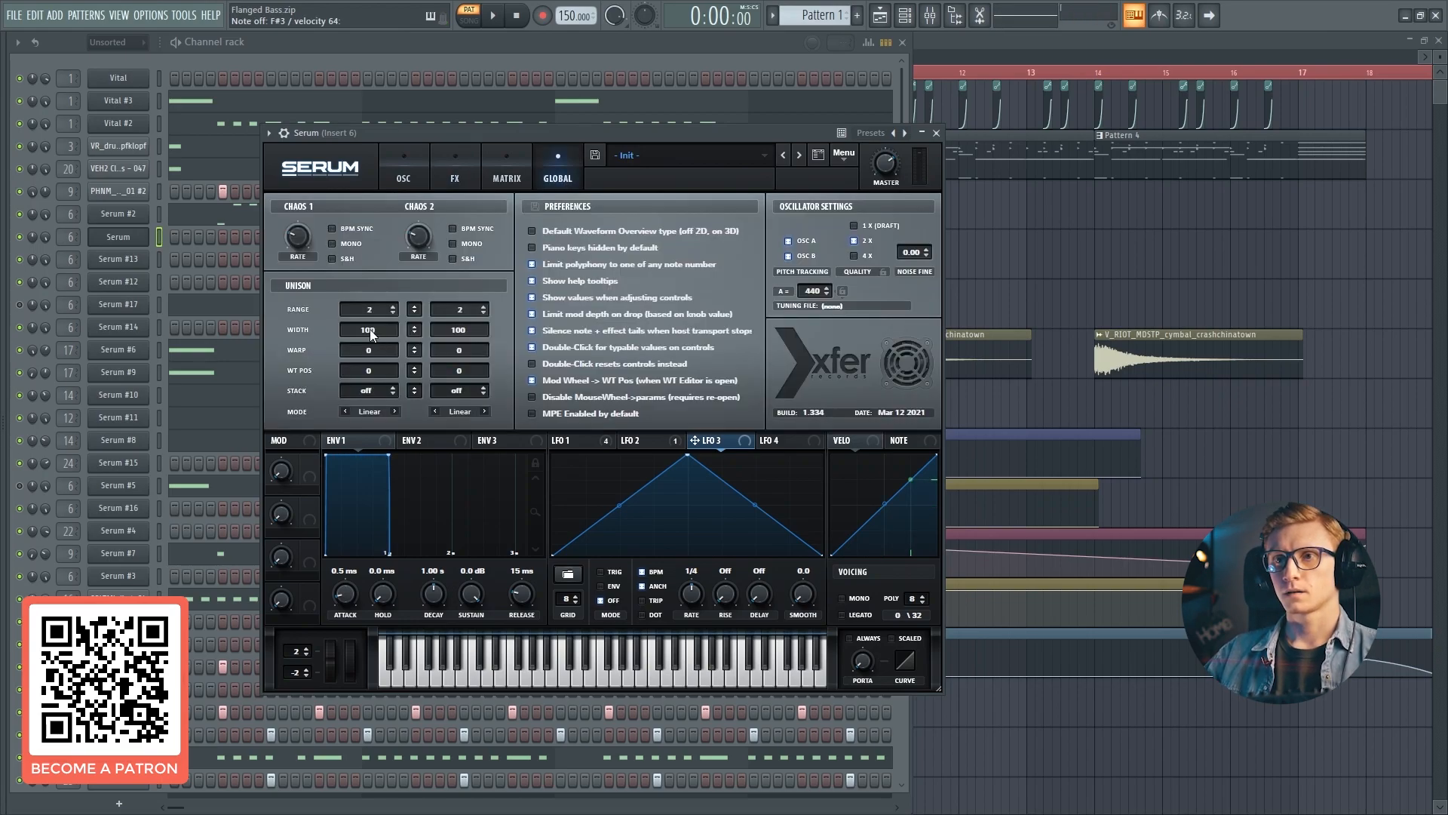
{"action": "left_click_drag", "start_coordinate": [372, 332], "coordinate": [367, 372]}
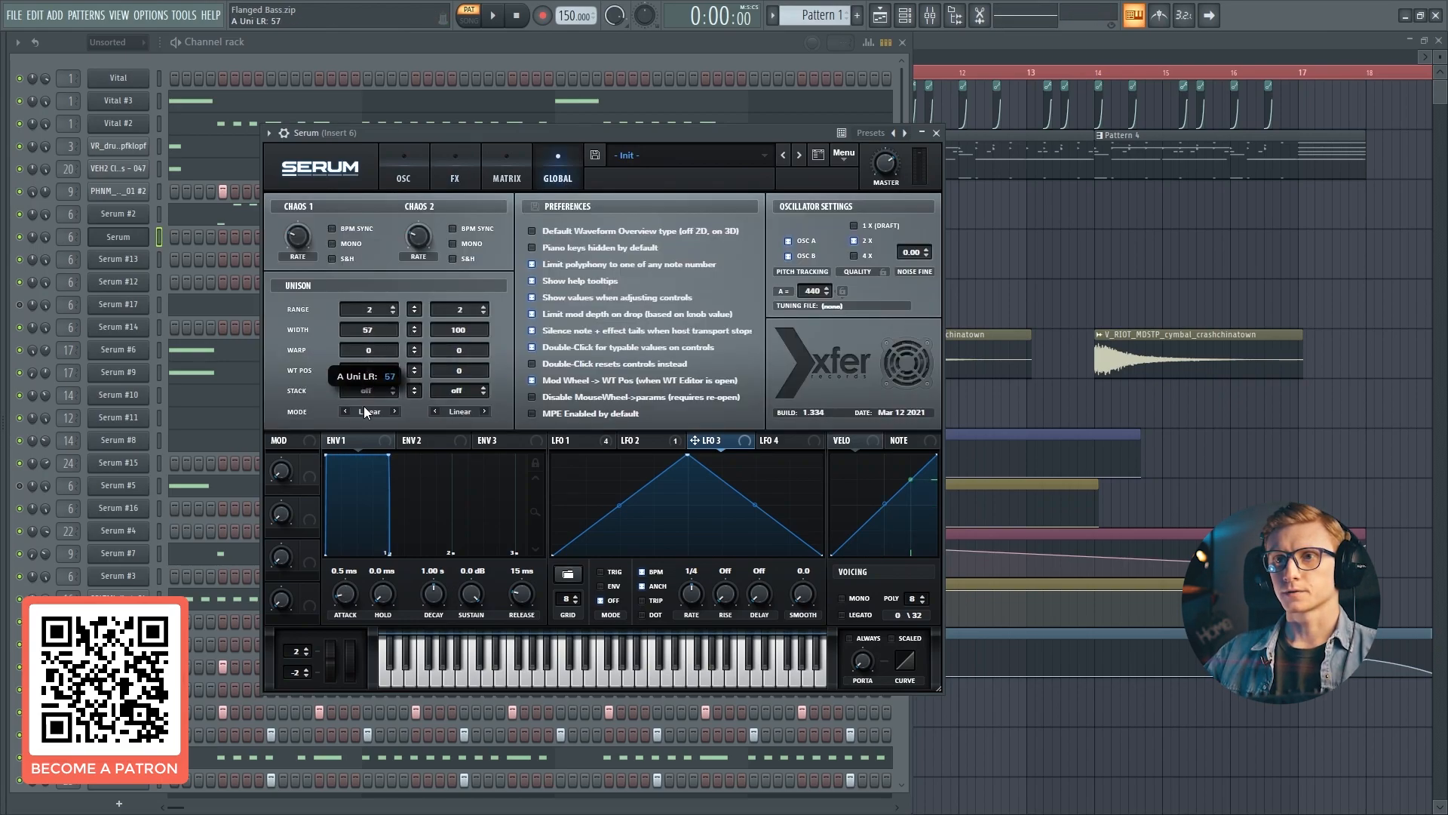
{"action": "left_click_drag", "start_coordinate": [365, 423], "coordinate": [364, 493]}
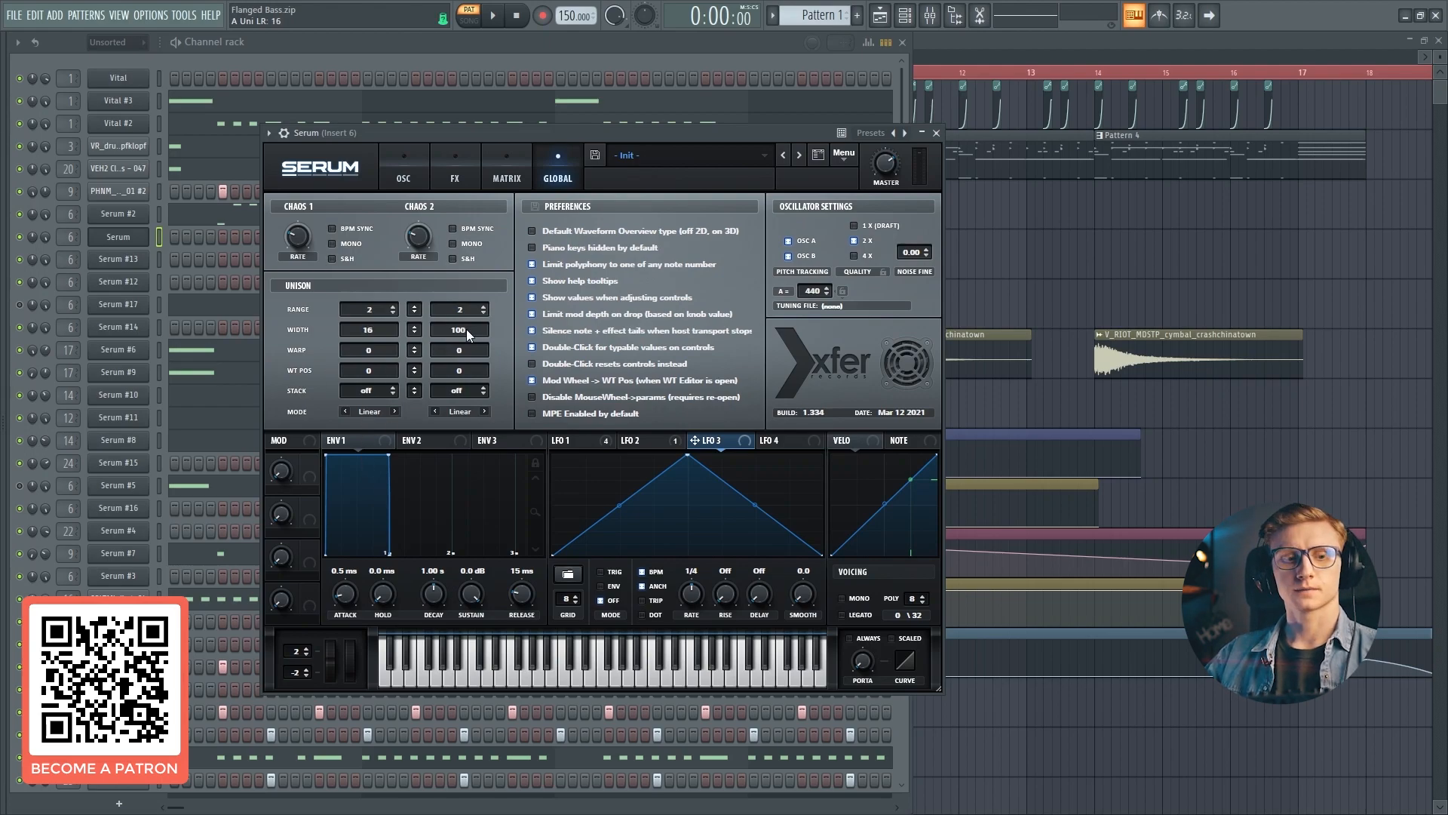
{"action": "left_click_drag", "start_coordinate": [466, 329], "coordinate": [452, 480]}
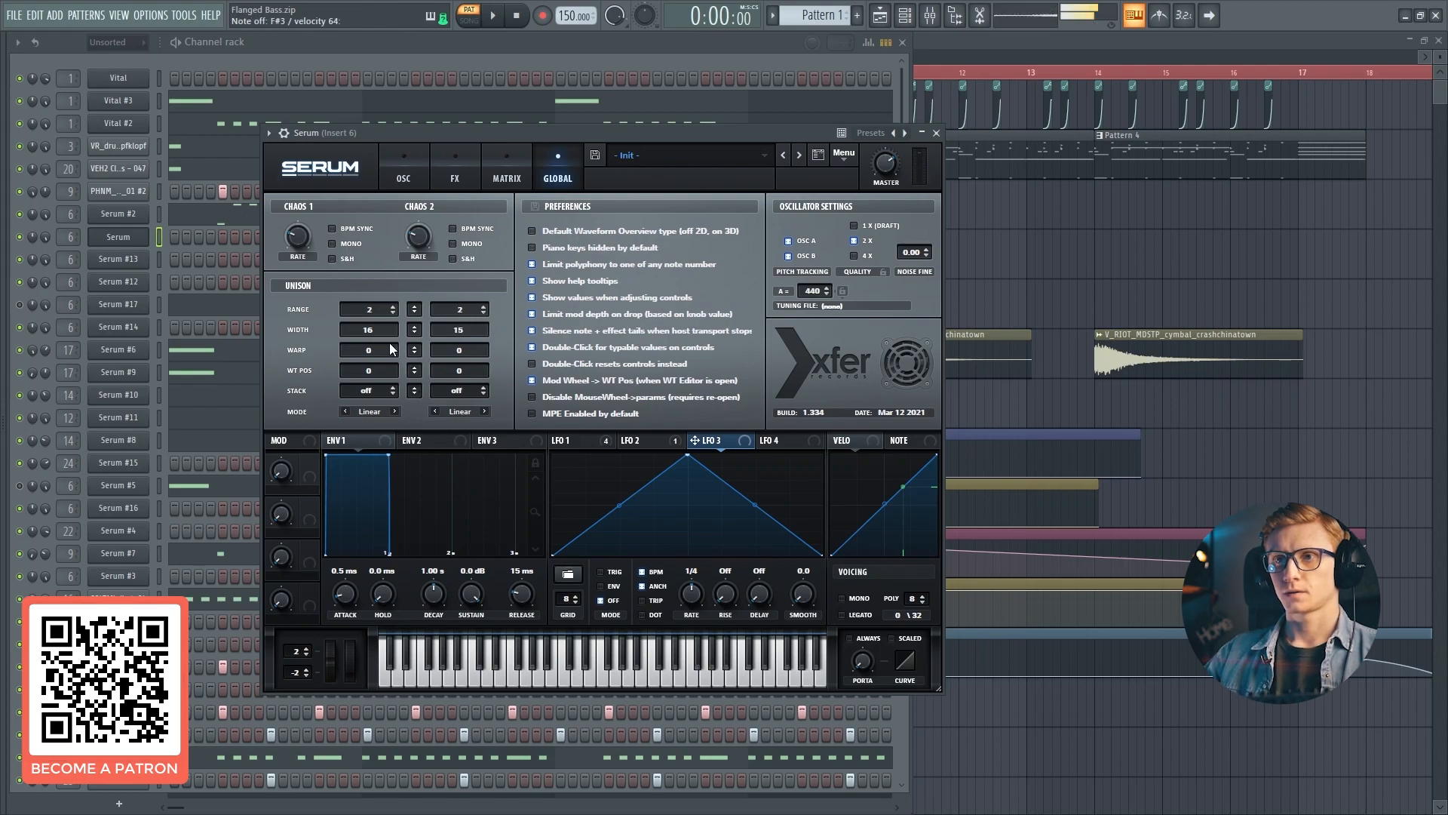
{"action": "left_click", "coordinate": [414, 188]}
{"action": "left_click", "coordinate": [561, 187]}
{"action": "left_click", "coordinate": [418, 157]}
Enable the Filter effect, place it directly below Hyper/Dimension in the effects chain, and set its type to HN 12
{"action": "left_click", "coordinate": [457, 156]}
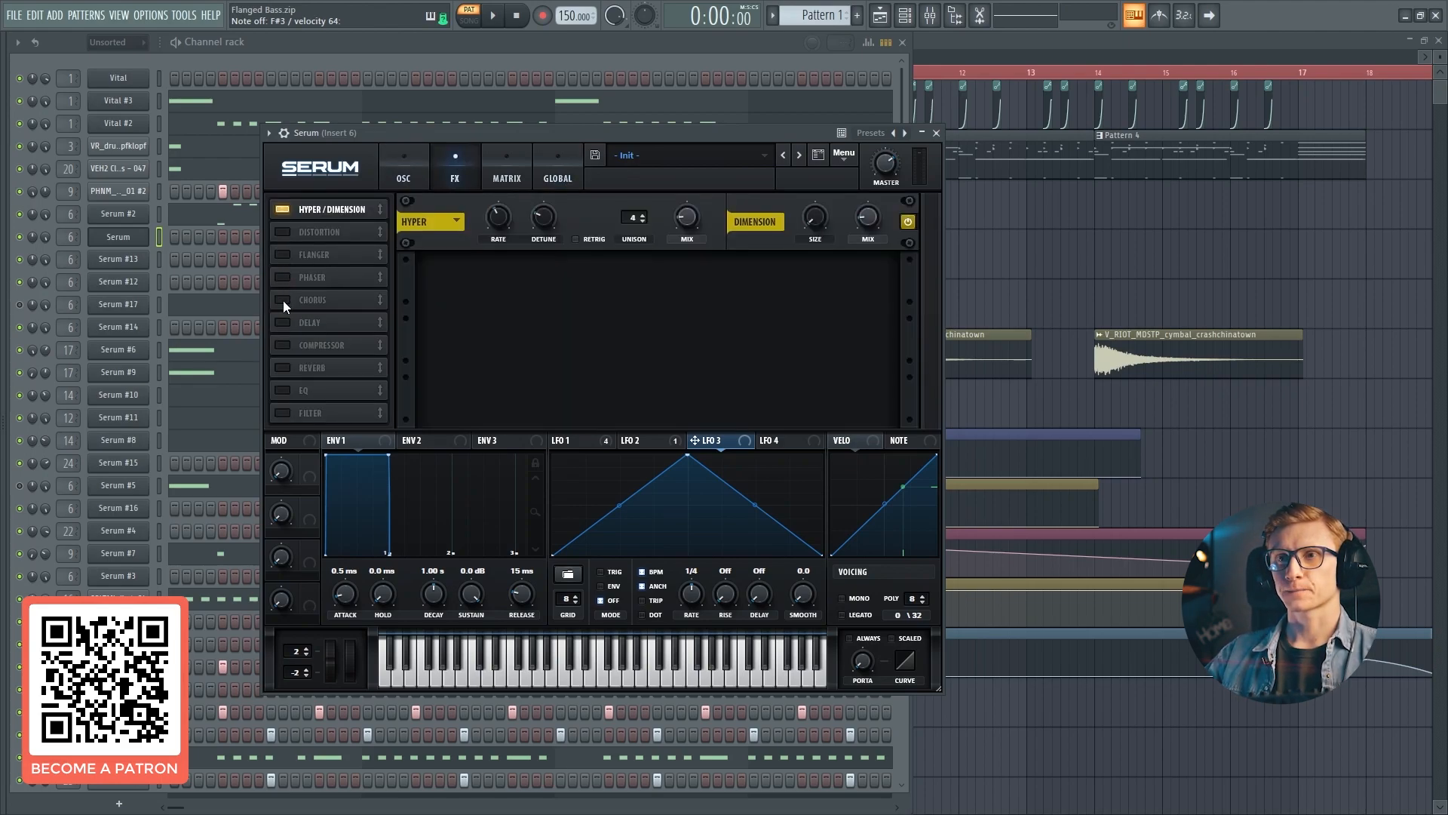
{"action": "left_click", "coordinate": [282, 413]}
{"action": "left_click_drag", "start_coordinate": [298, 415], "coordinate": [314, 239]}
{"action": "left_click", "coordinate": [533, 285]}
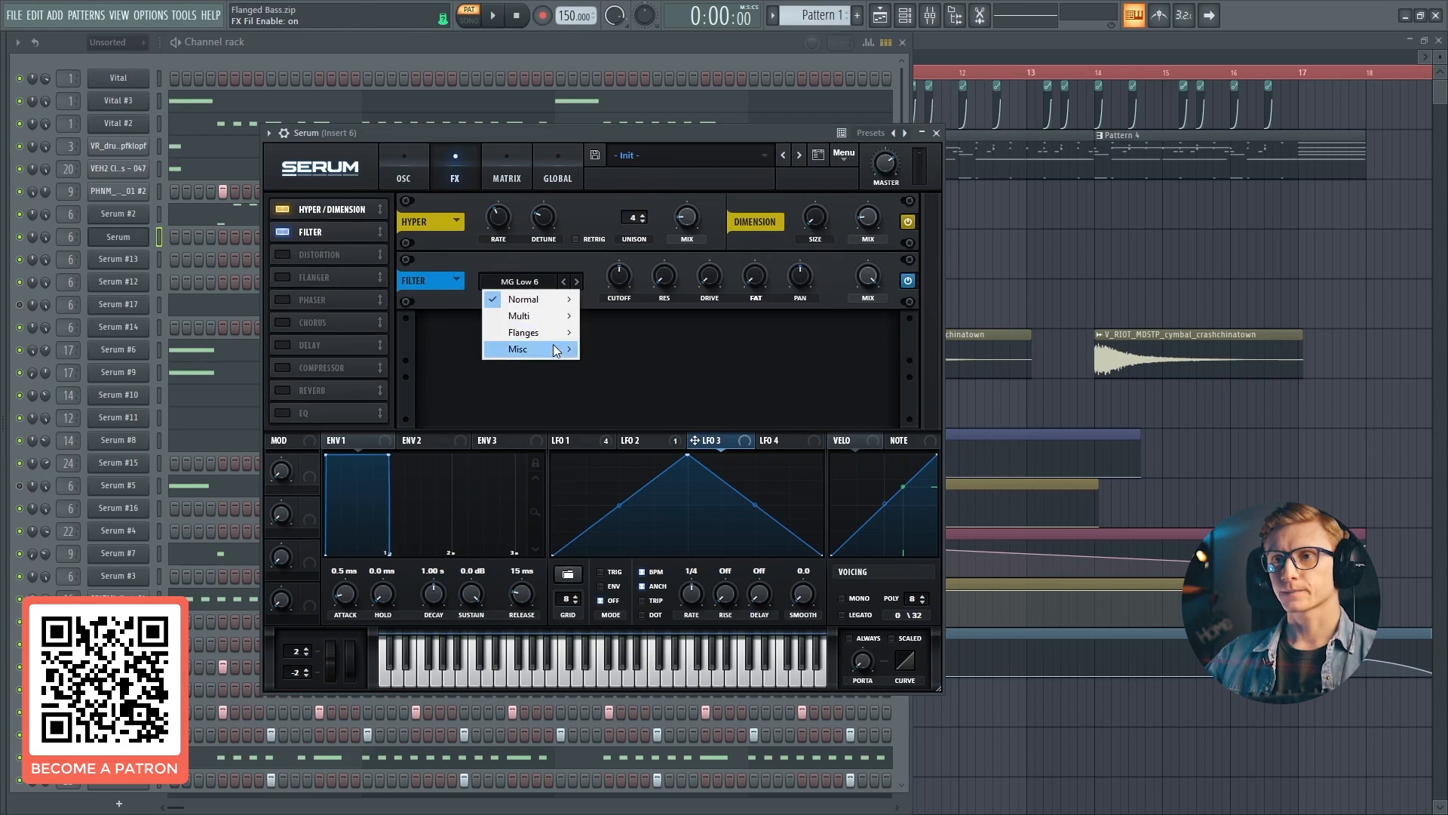
{"action": "mouse_move", "coordinate": [556, 320]}
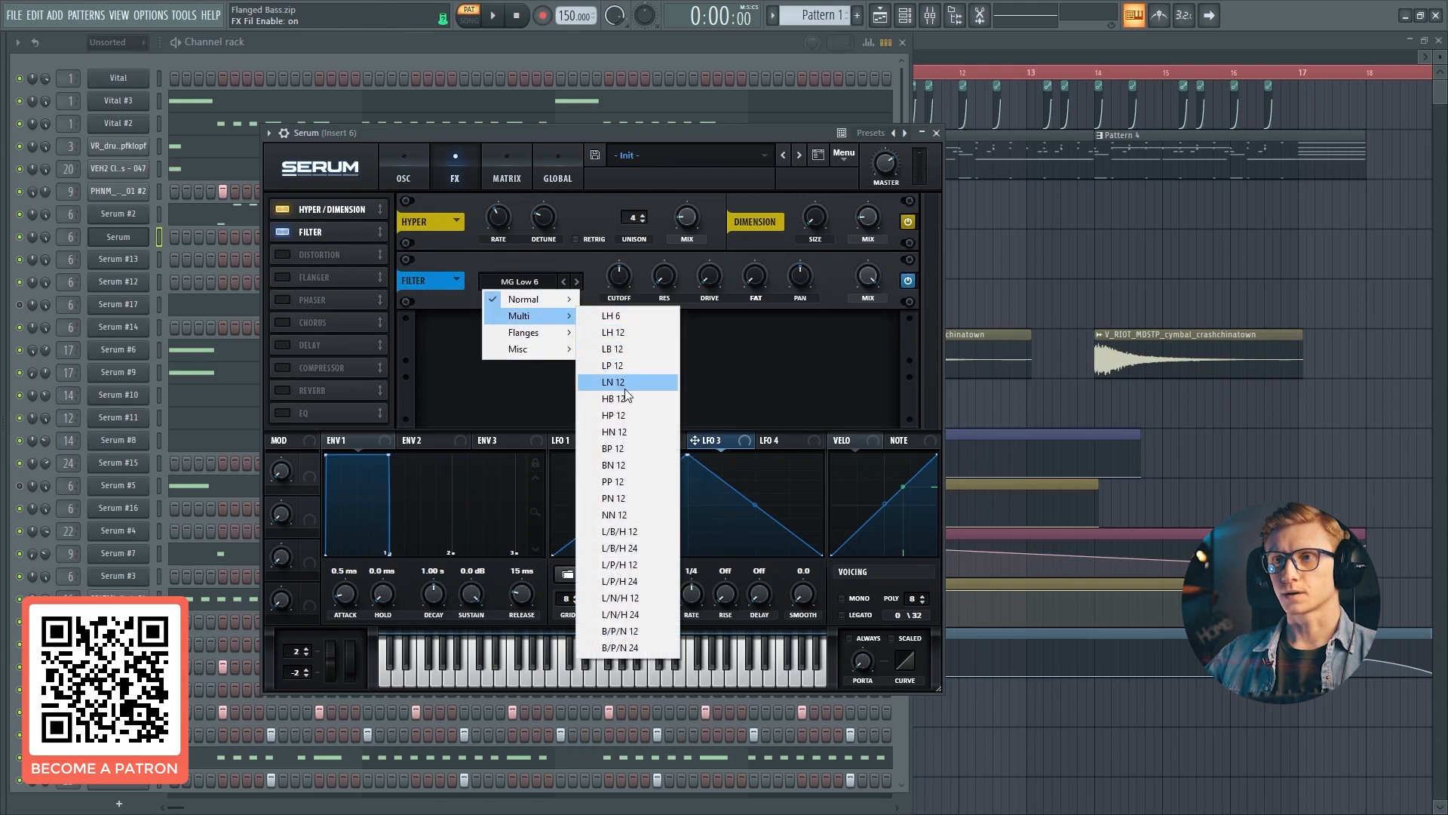
{"action": "left_click", "coordinate": [627, 431]}
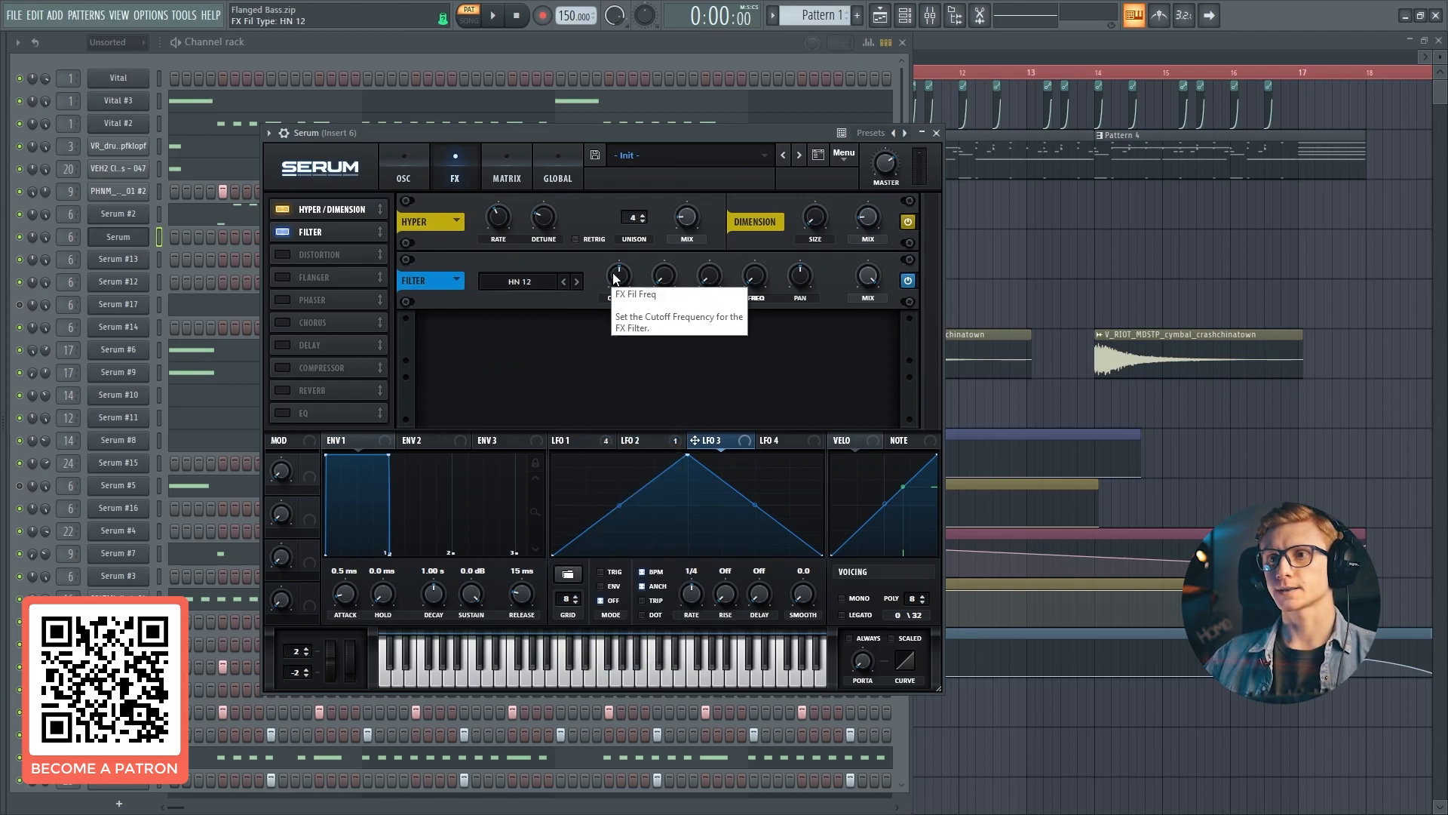
Set the filter effect's cutoff to 162 Hz with LFO 1 modulating it, and its resonance to 50%
{"action": "left_click_drag", "start_coordinate": [614, 279], "coordinate": [617, 296]}
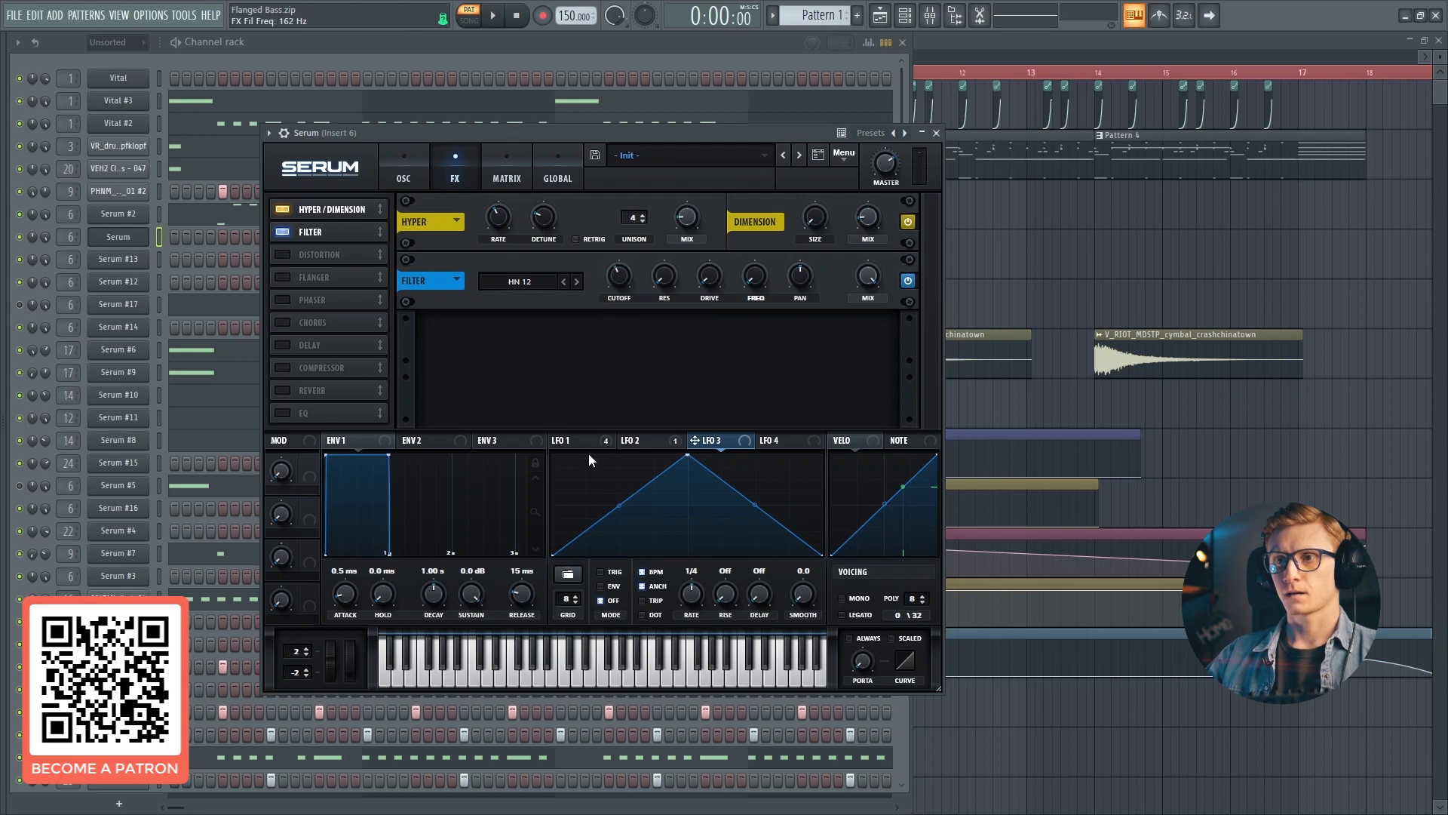
{"action": "left_click", "coordinate": [572, 440]}
{"action": "left_click_drag", "start_coordinate": [616, 290], "coordinate": [616, 290]}
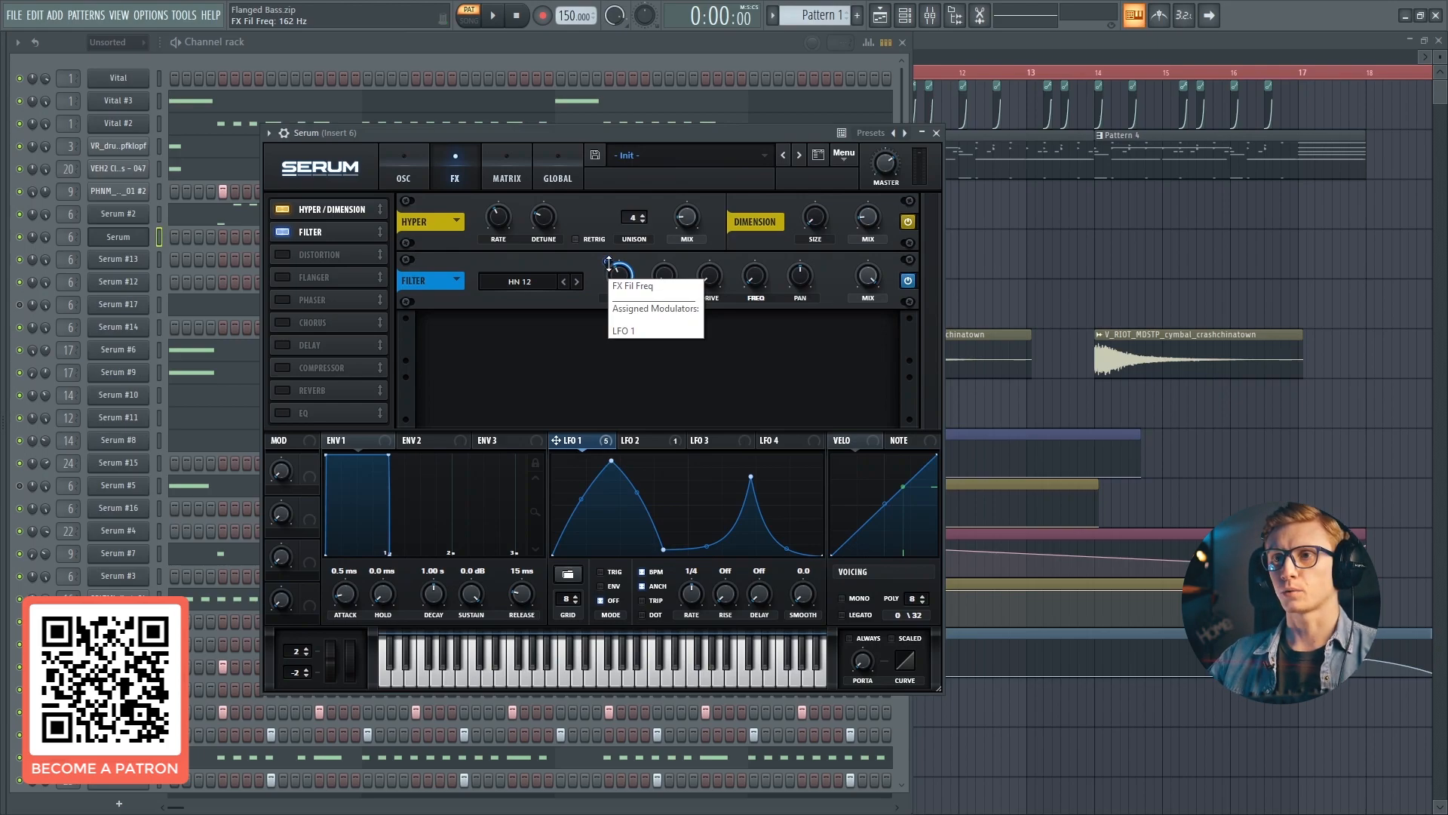
{"action": "left_click_drag", "start_coordinate": [609, 263], "coordinate": [609, 274]}
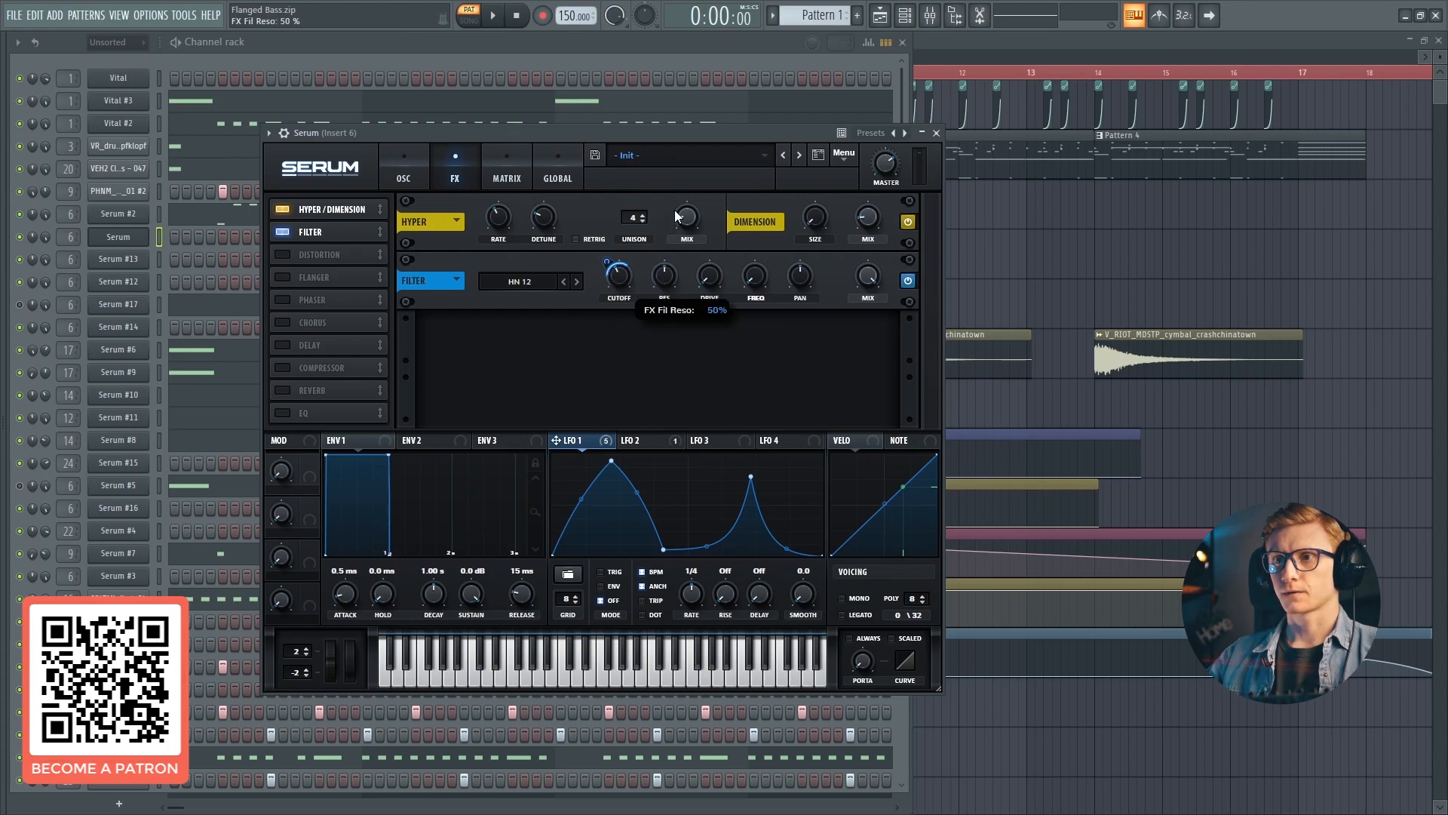
Set the filter effect's Freq to 70% and modulate it with a negative amount of LFO 1
{"action": "left_click_drag", "start_coordinate": [757, 277], "coordinate": [774, 175]}
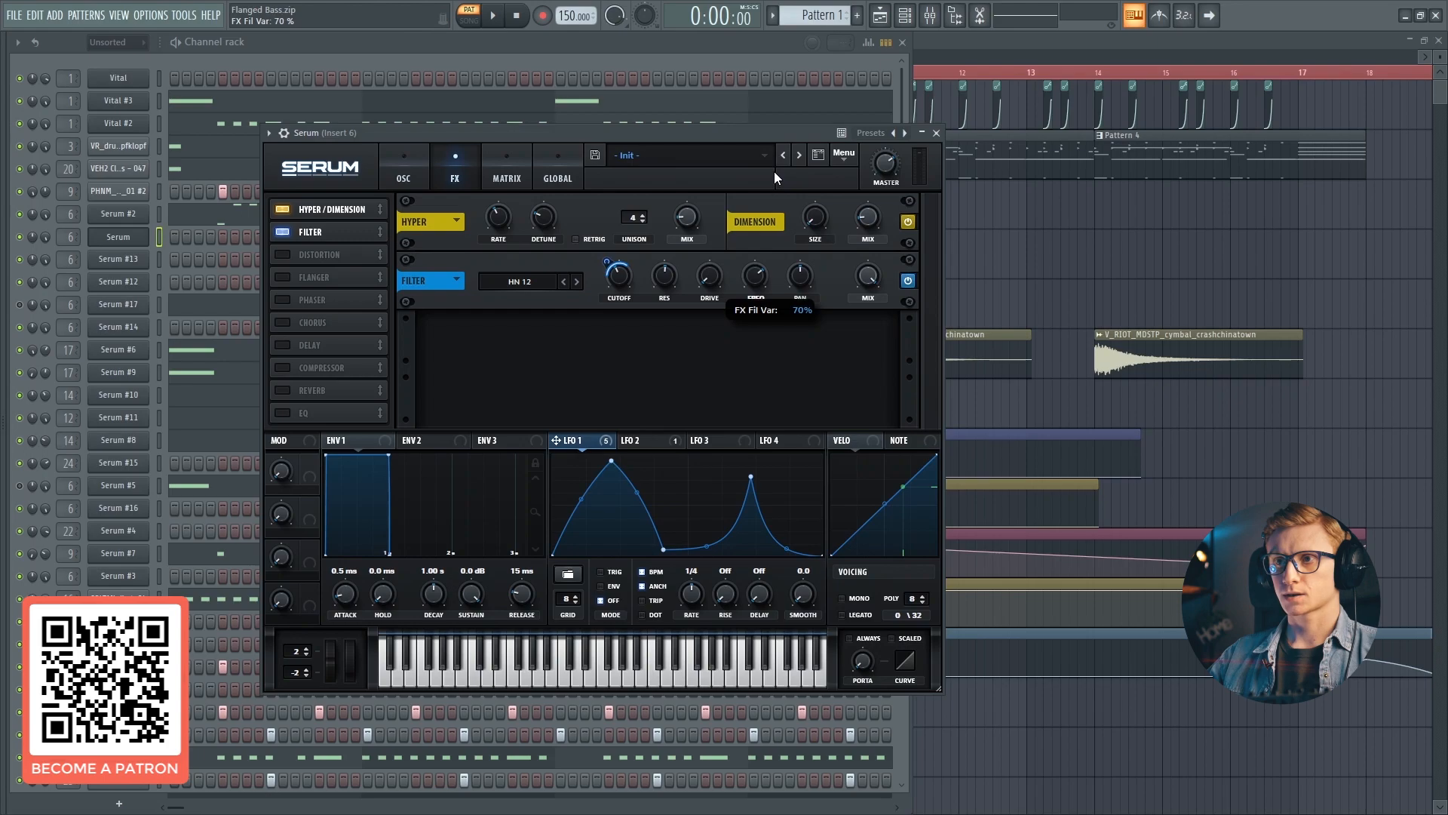
{"action": "left_click_drag", "start_coordinate": [574, 444], "coordinate": [731, 297]}
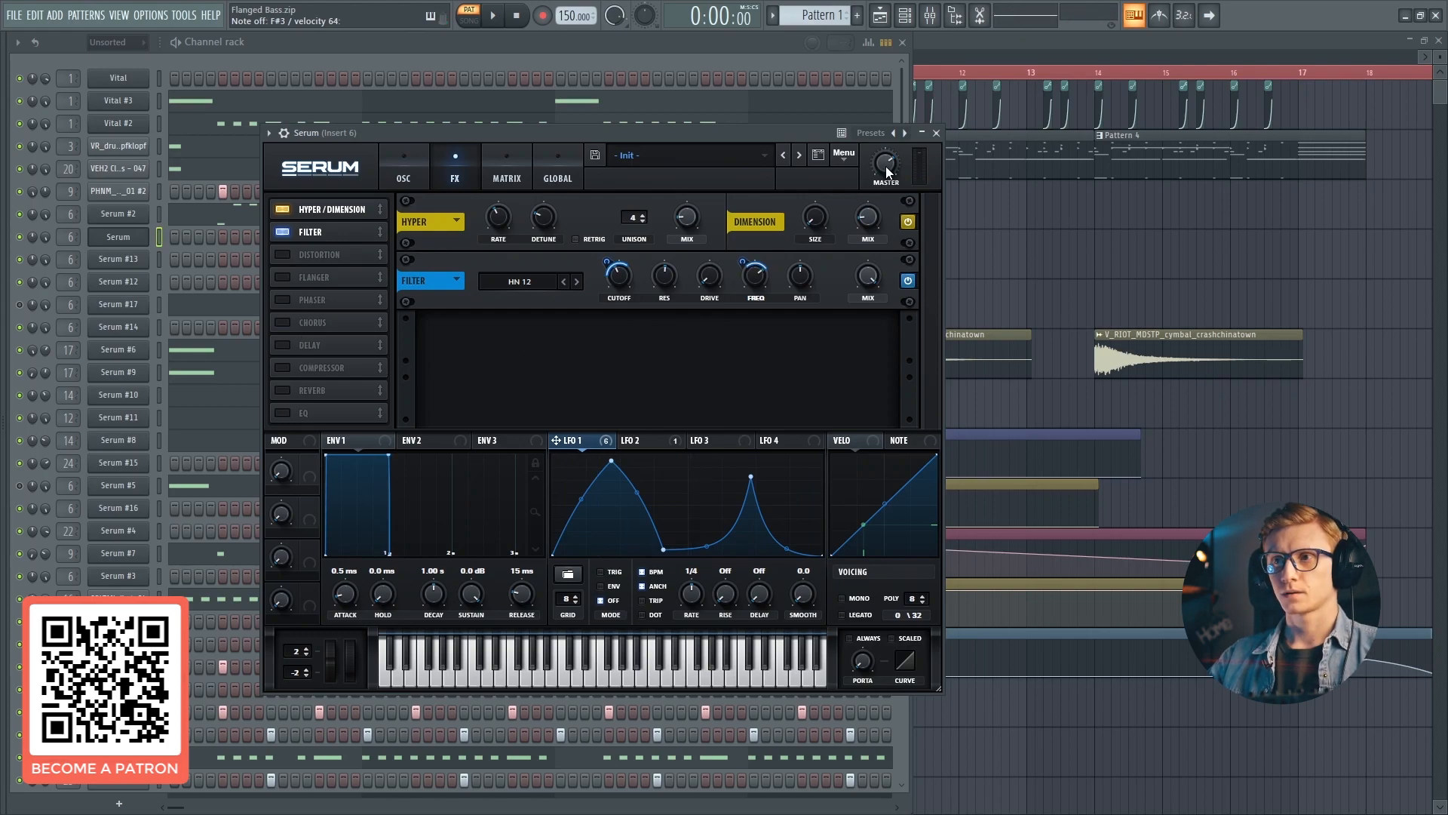
{"action": "mouse_move", "coordinate": [885, 165]}
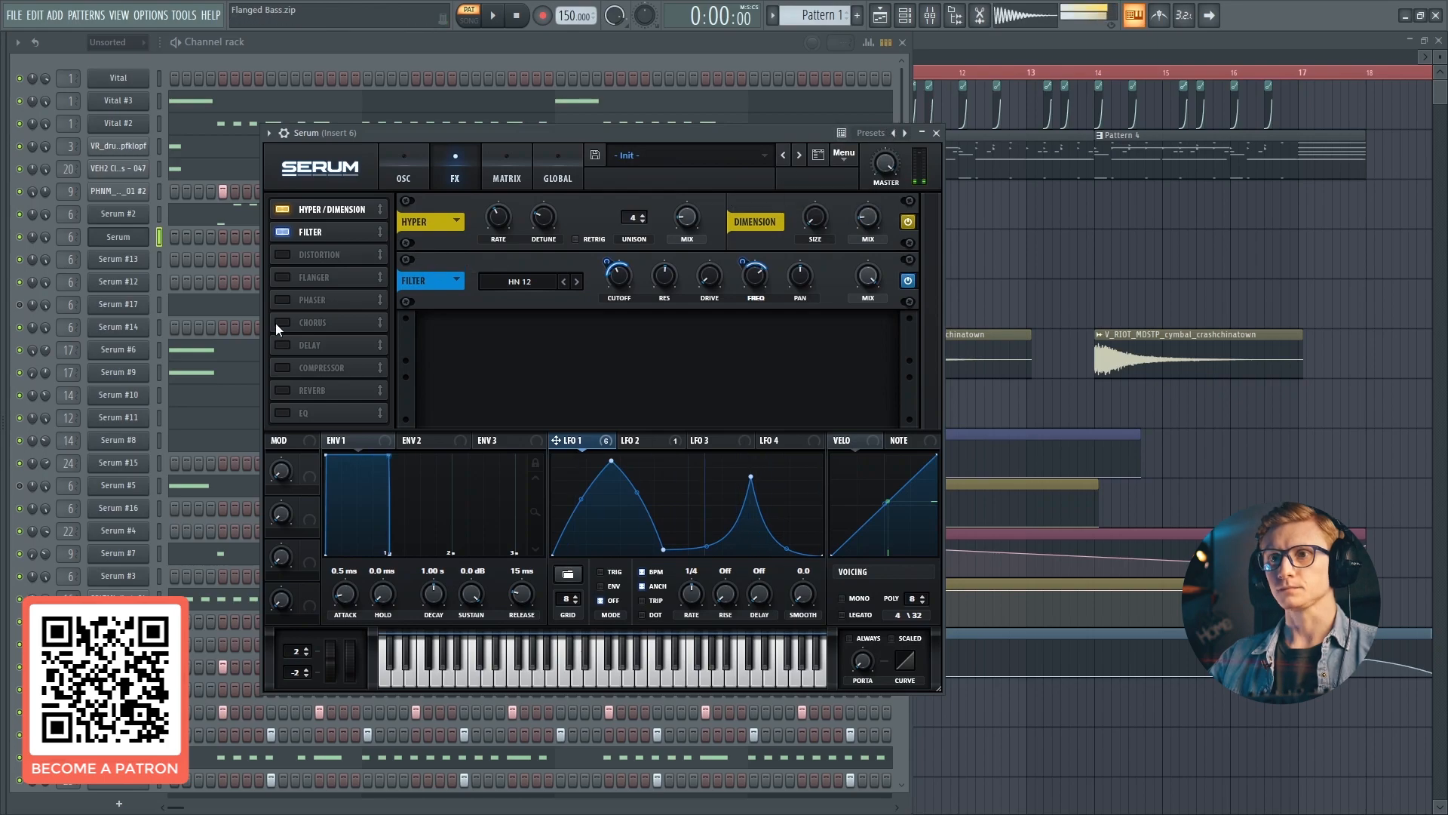
Enable the Compressor directly after the Filter effect, switch it to multiband, and set its gain to 26.3 dB
{"action": "left_click", "coordinate": [285, 368]}
{"action": "left_click_drag", "start_coordinate": [336, 373], "coordinate": [359, 264]}
{"action": "left_click", "coordinate": [730, 355]}
{"action": "left_click_drag", "start_coordinate": [684, 337], "coordinate": [704, 244]}
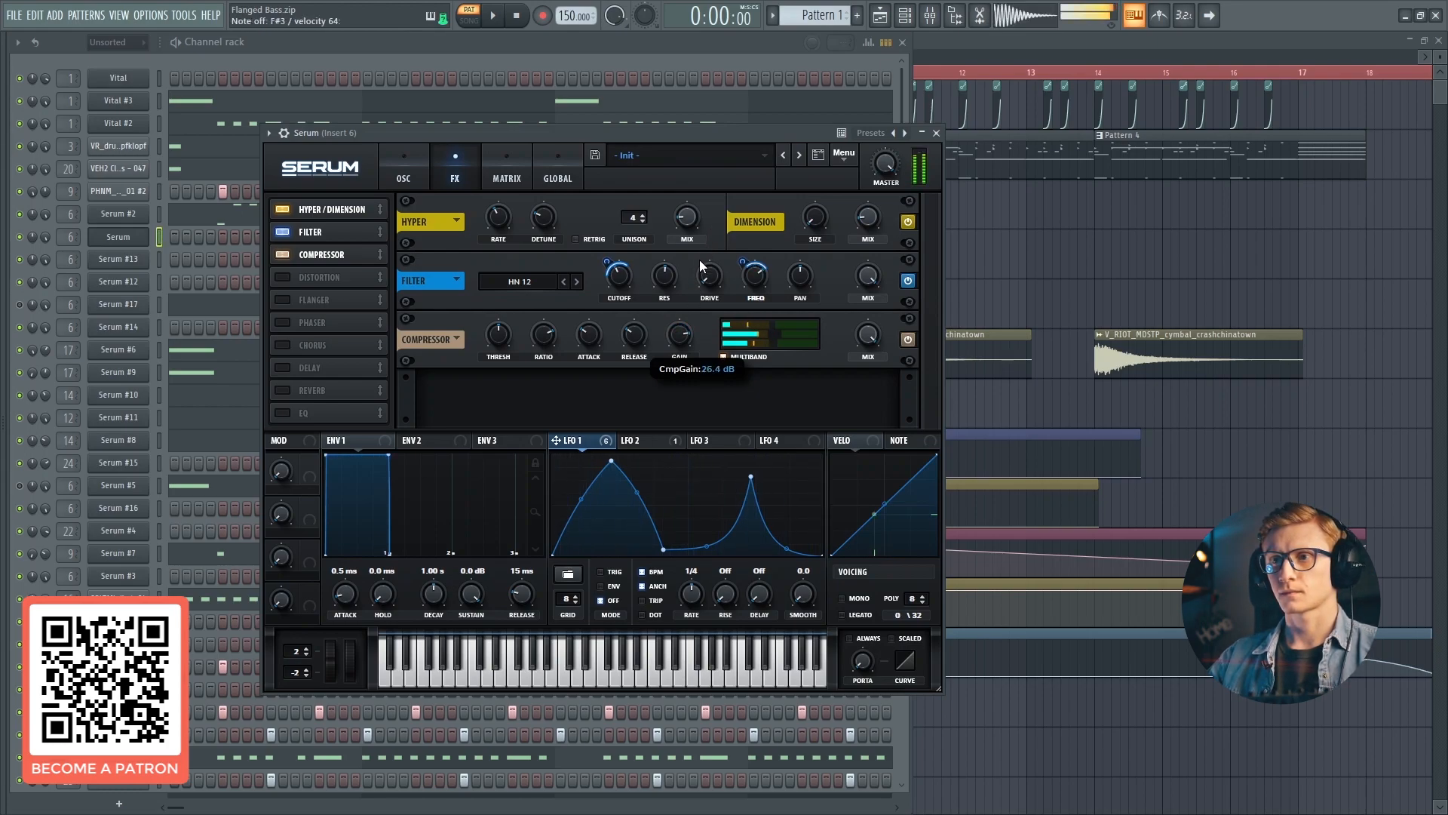
{"action": "left_click_drag", "start_coordinate": [680, 344], "coordinate": [679, 346]}
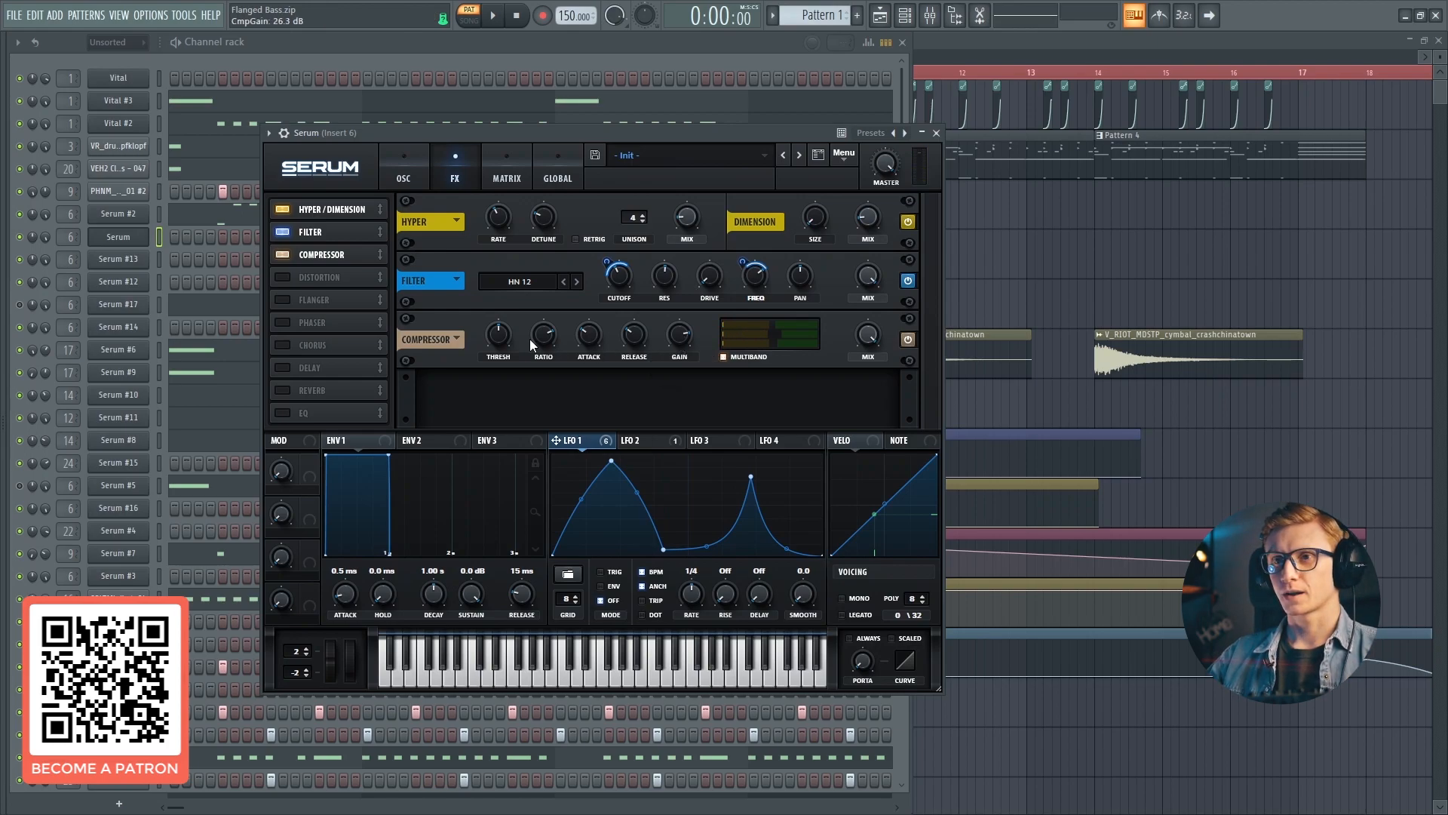
Enable the Delay effect directly after the Compressor and turn off its BPM sync
{"action": "left_click", "coordinate": [312, 368]}
{"action": "left_click_drag", "start_coordinate": [312, 367], "coordinate": [324, 279]}
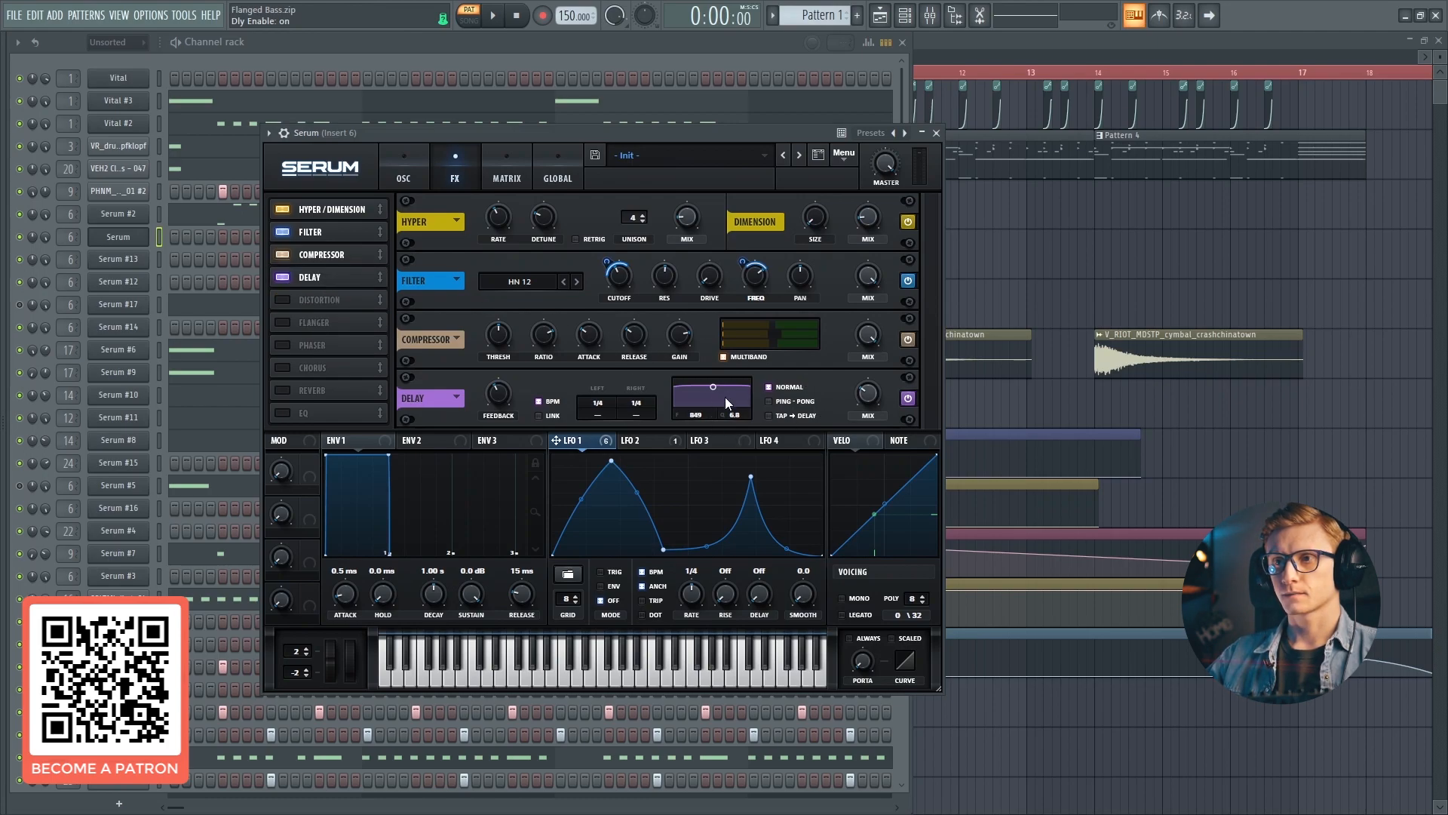
{"action": "left_click", "coordinate": [540, 403]}
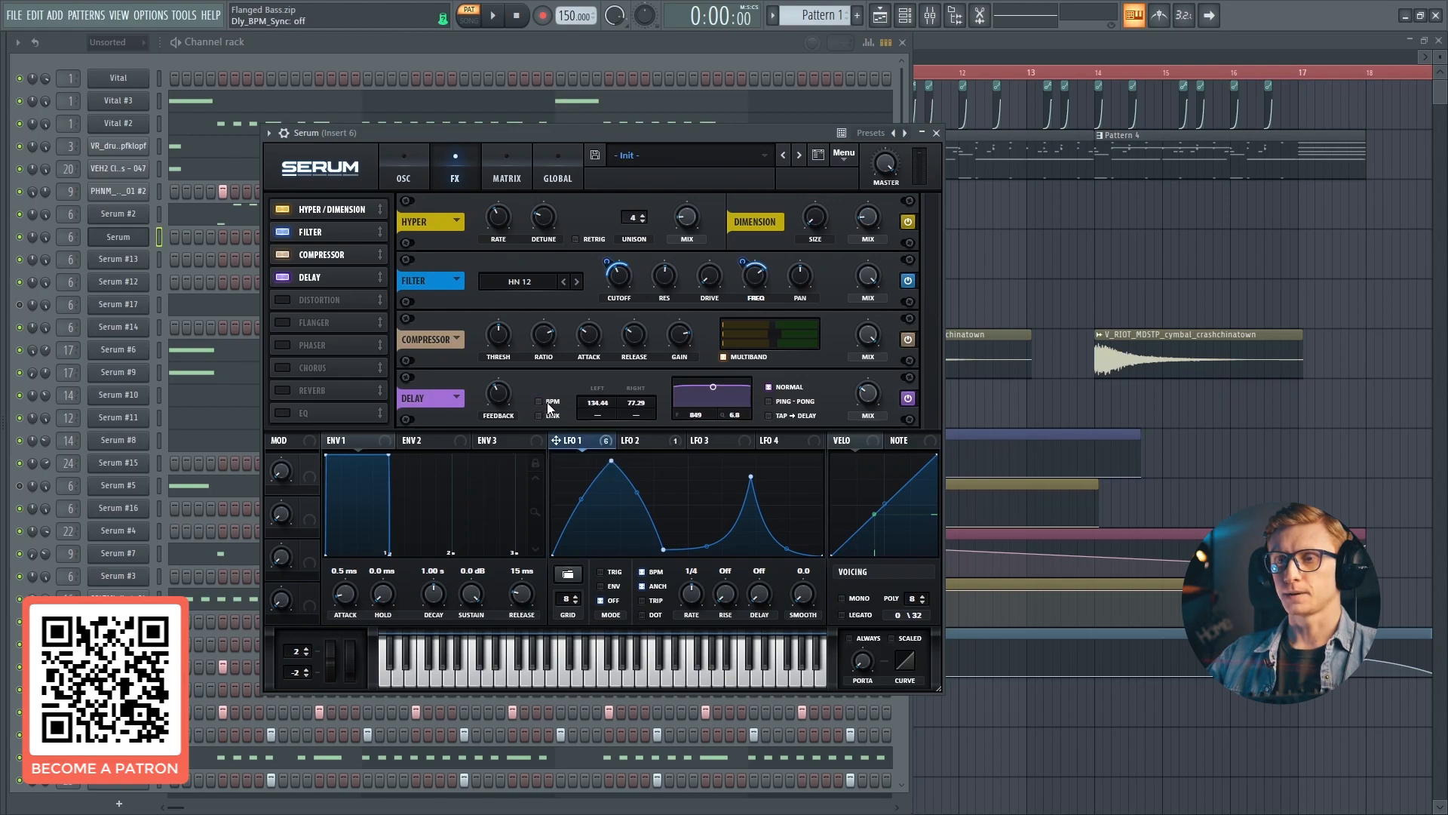
Set the delay time to 11.74 ms left and 10.48 ms right, in Ping-Pong mode
{"action": "left_click_drag", "start_coordinate": [601, 403], "coordinate": [602, 459]}
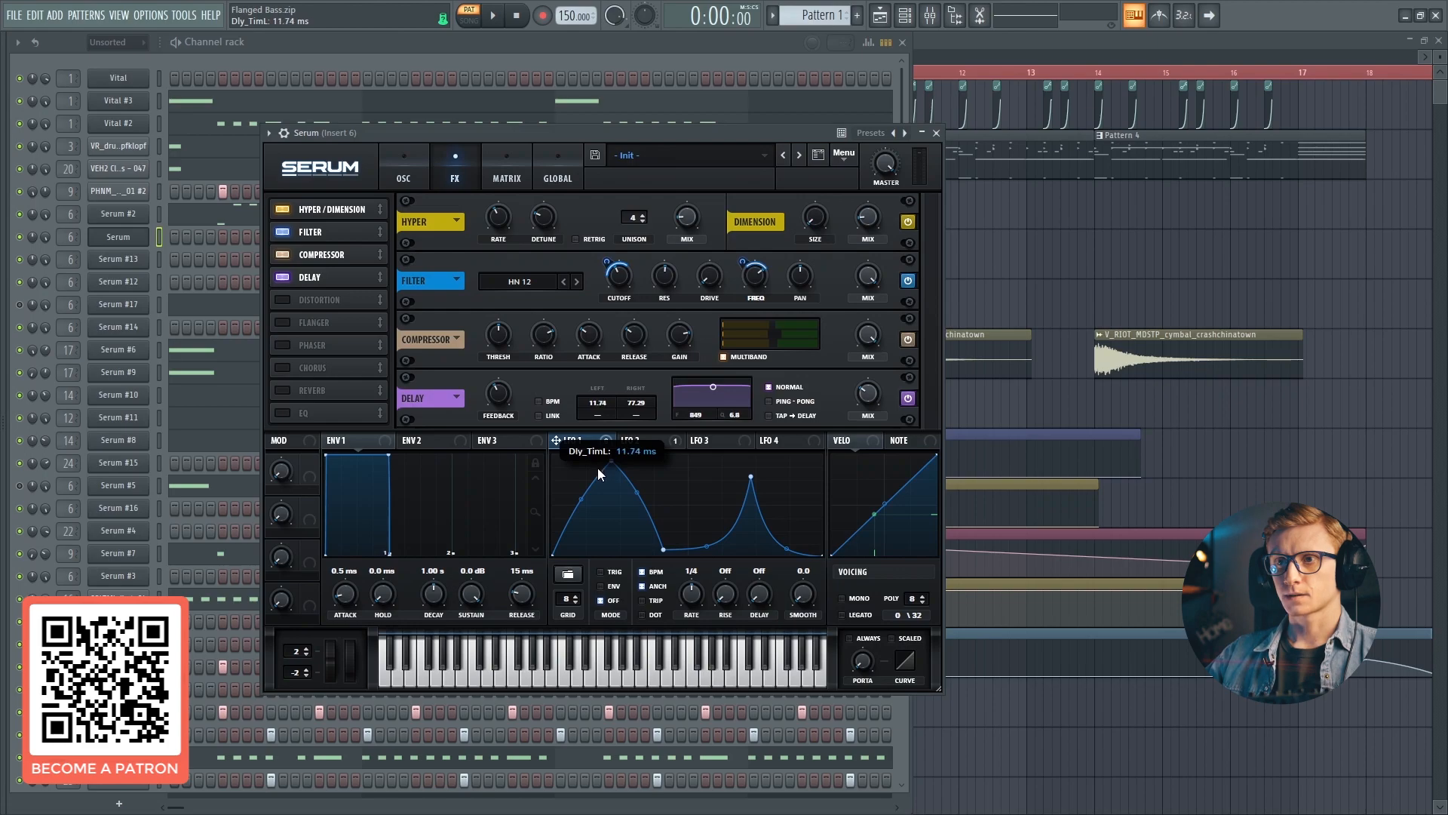
{"action": "left_click_drag", "start_coordinate": [598, 469], "coordinate": [598, 468]}
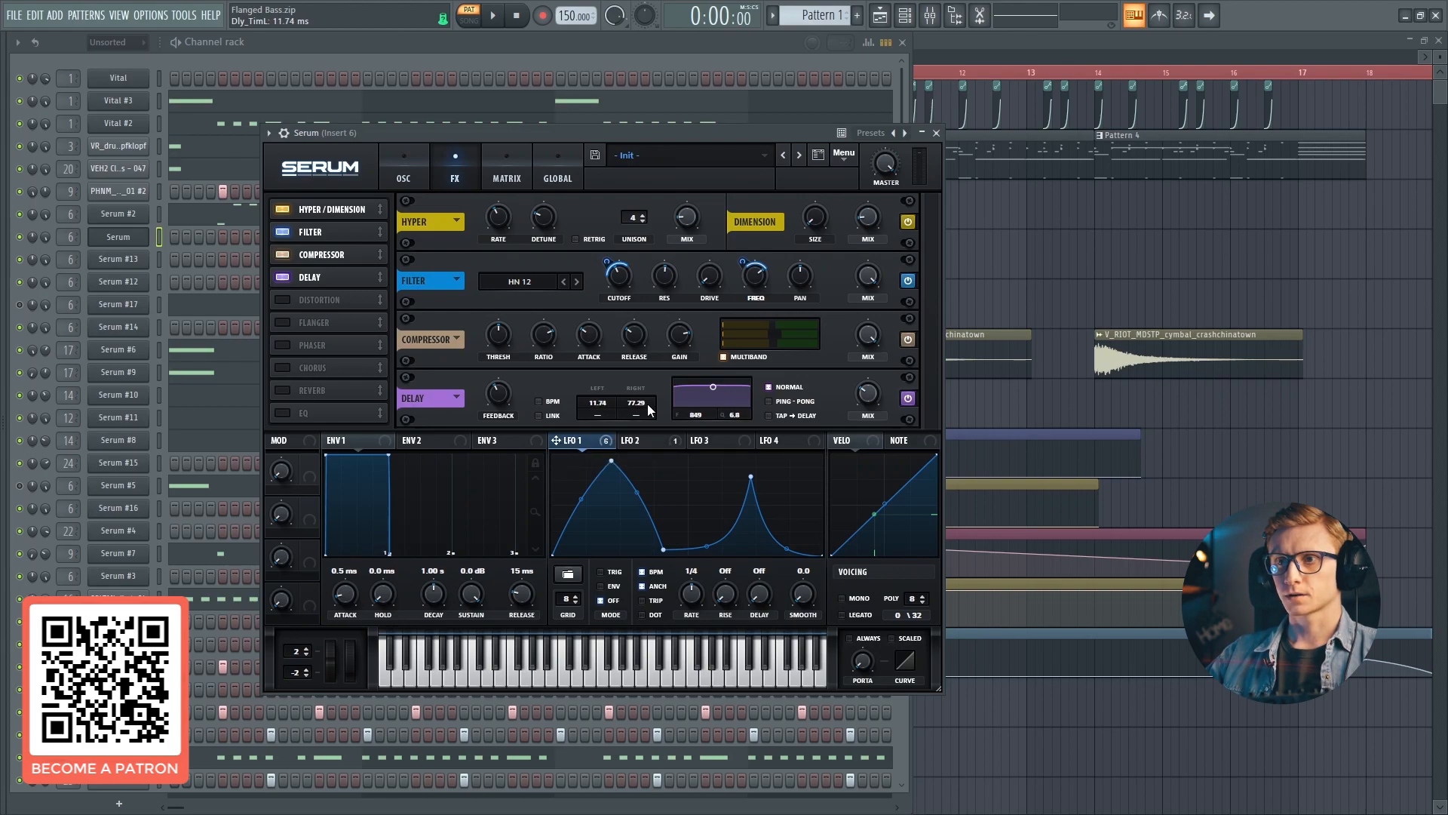
{"action": "left_click_drag", "start_coordinate": [637, 407], "coordinate": [635, 454]}
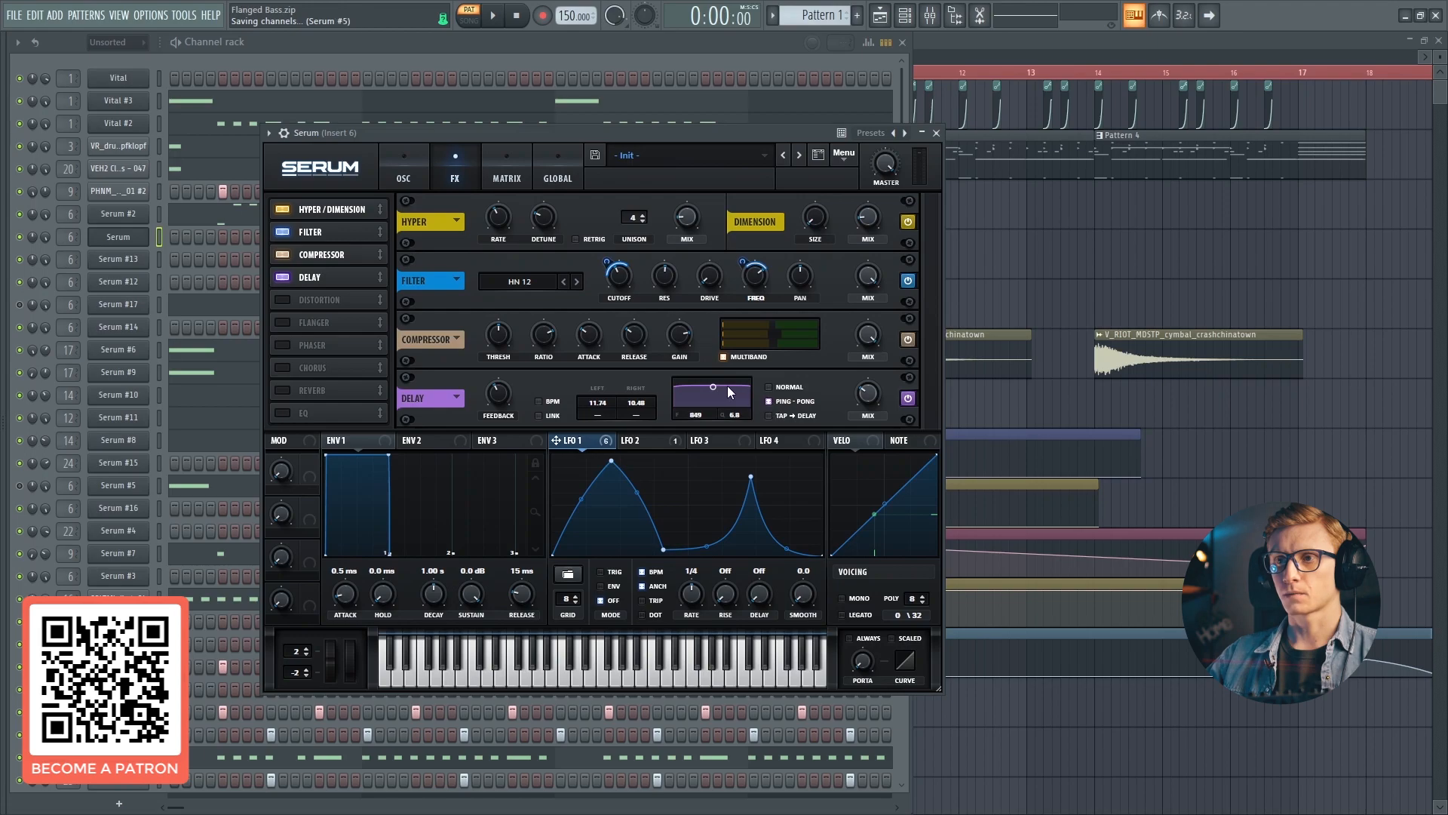
Set the delay's filter to 4439 with a bandwidth of 0.8, adjust the mix, and compare the sound with the delay bypassed
{"action": "left_click_drag", "start_coordinate": [718, 409], "coordinate": [714, 393]}
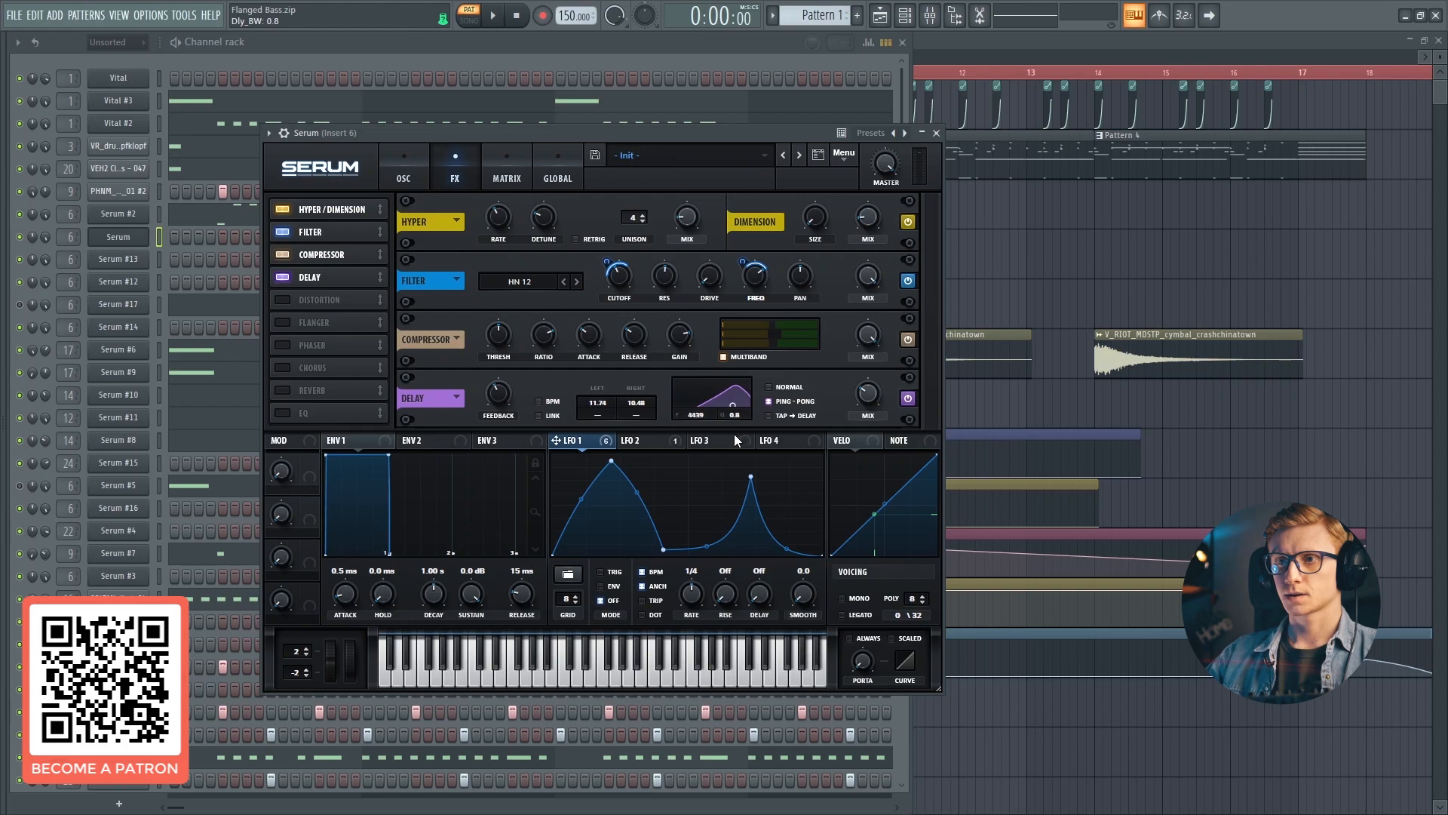
{"action": "mouse_move", "coordinate": [869, 395]}
{"action": "left_mouse_down"}
{"action": "mouse_move", "coordinate": [876, 365]}
{"action": "mouse_move", "coordinate": [875, 393]}
{"action": "left_mouse_up"}
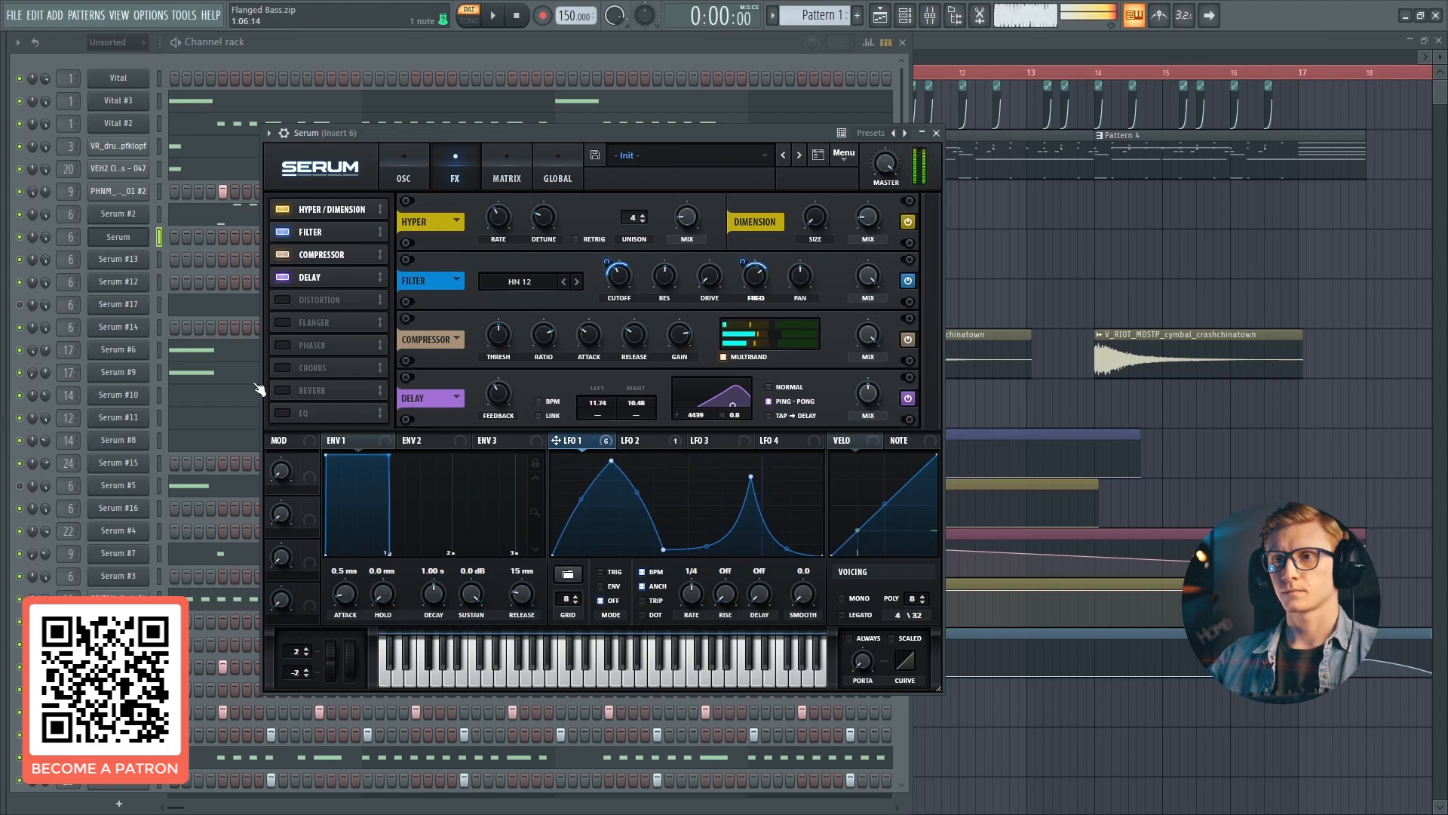
{"action": "left_click", "coordinate": [288, 282]}
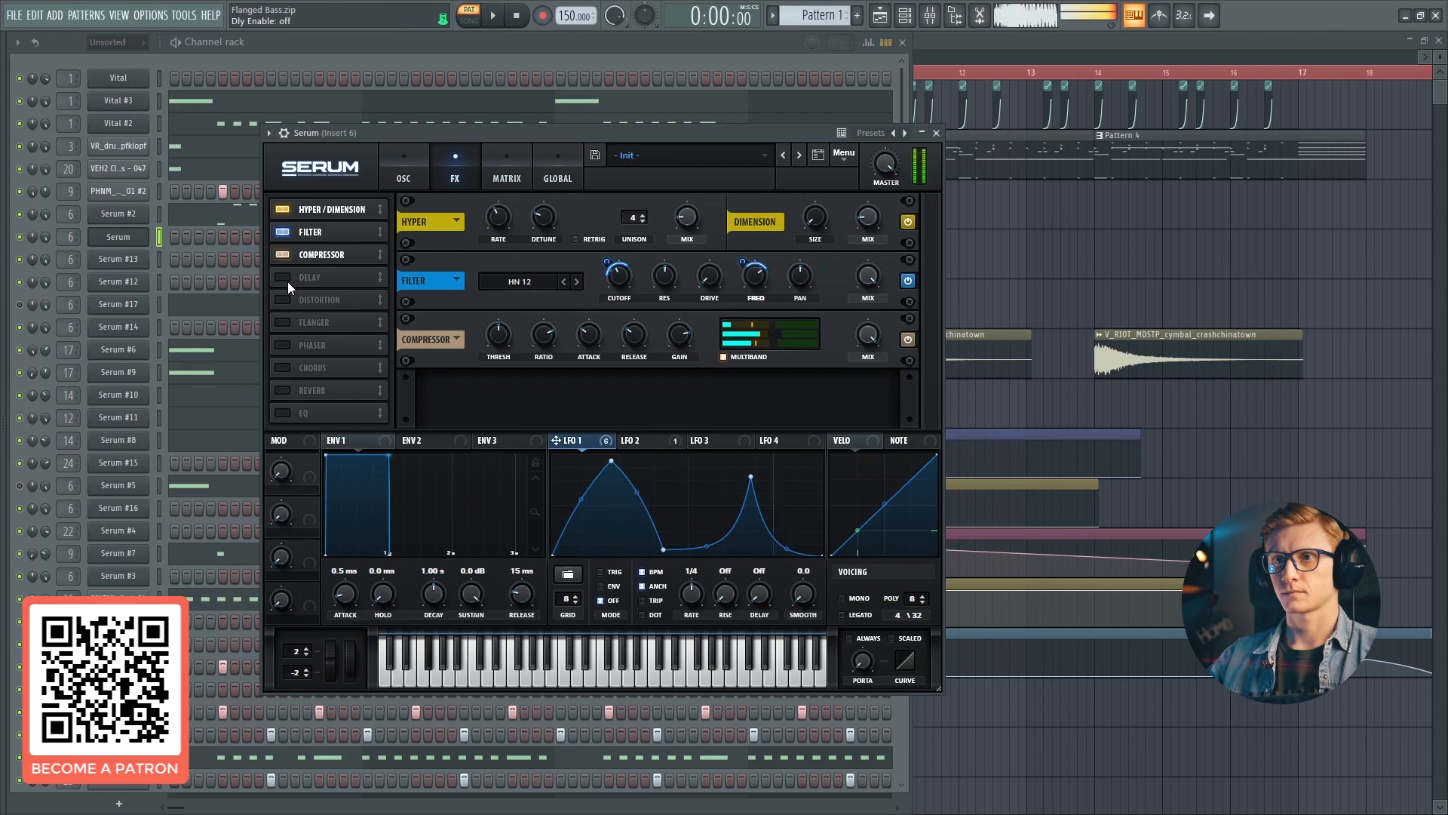
{"action": "left_click", "coordinate": [288, 281]}
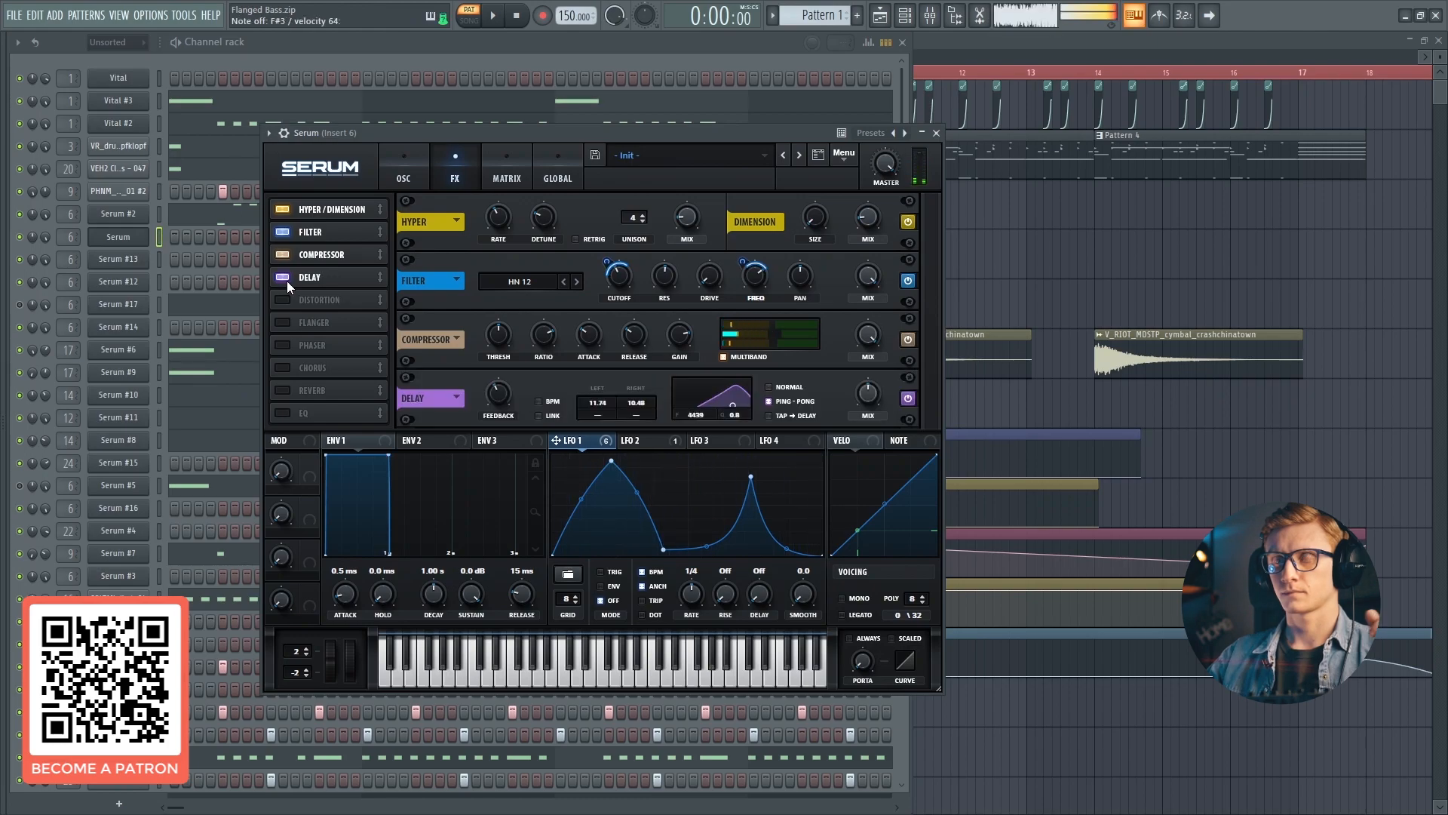
Add a modulation matrix entry routing LFO 3 to Mast.Tun with an amount of 2
{"action": "left_click", "coordinate": [486, 162]}
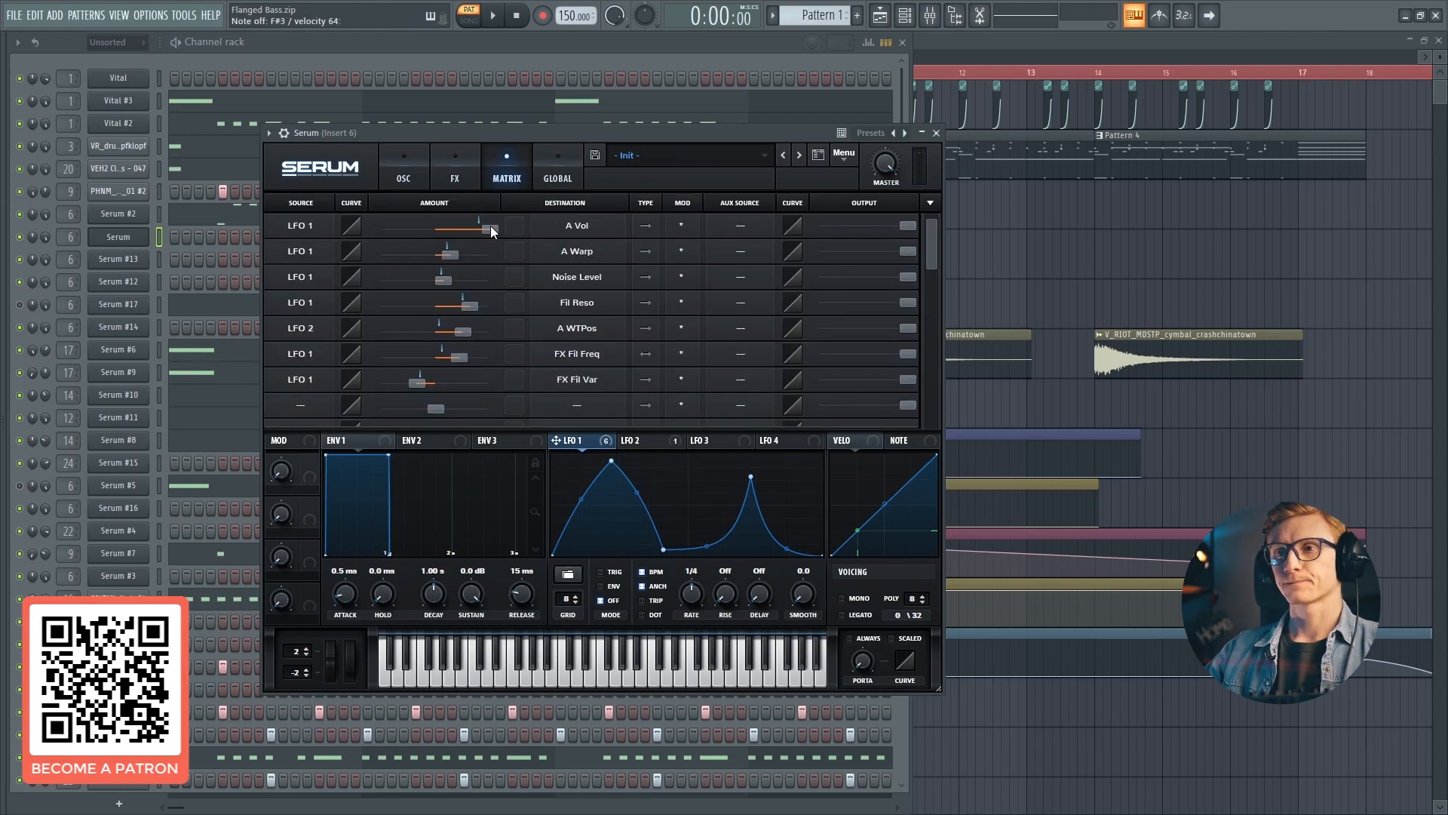
{"action": "scroll", "coordinate": [564, 335], "scroll_direction": "down", "scroll_amount": 4}
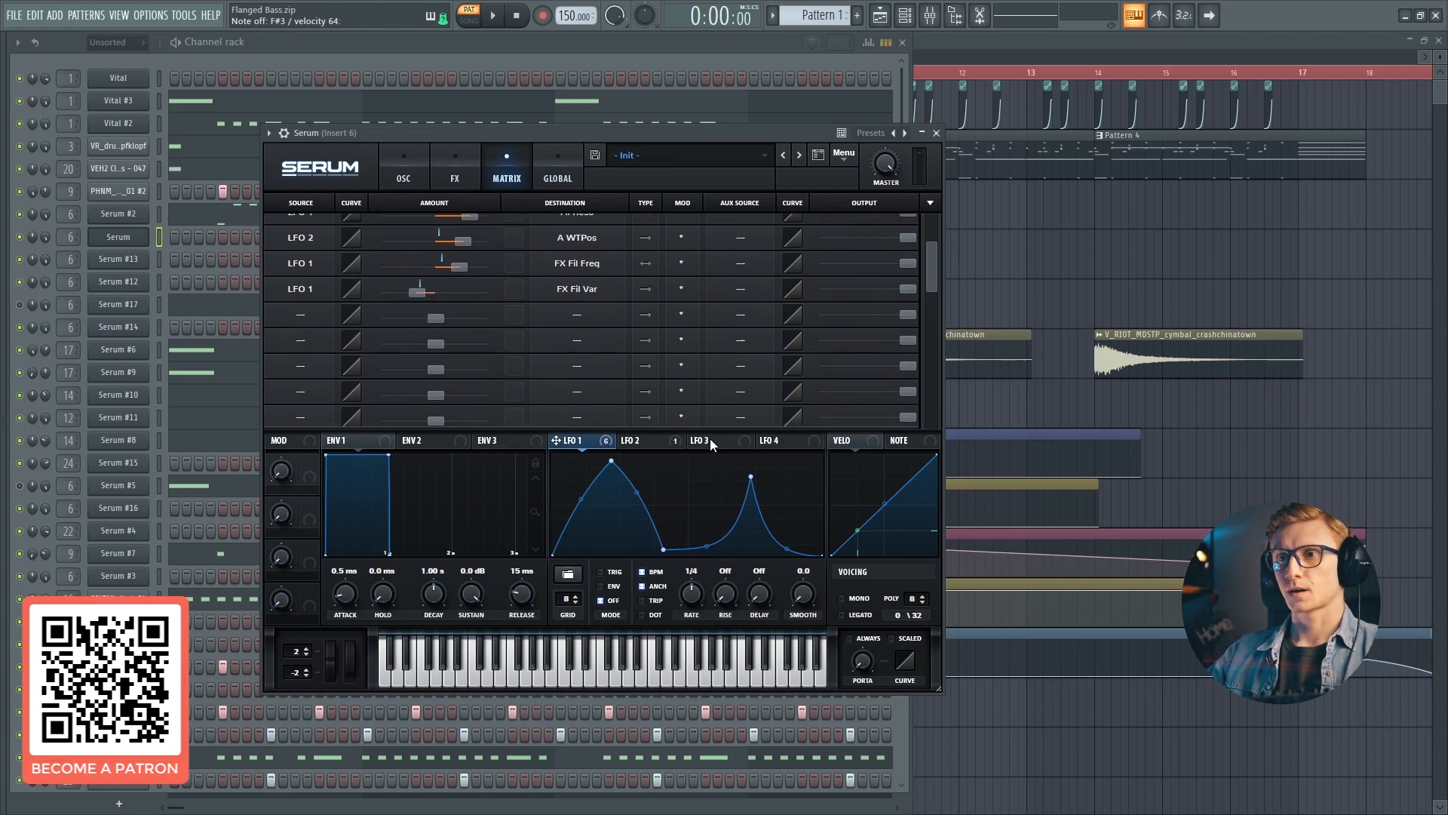
{"action": "left_click", "coordinate": [708, 440]}
{"action": "left_click", "coordinate": [563, 314]}
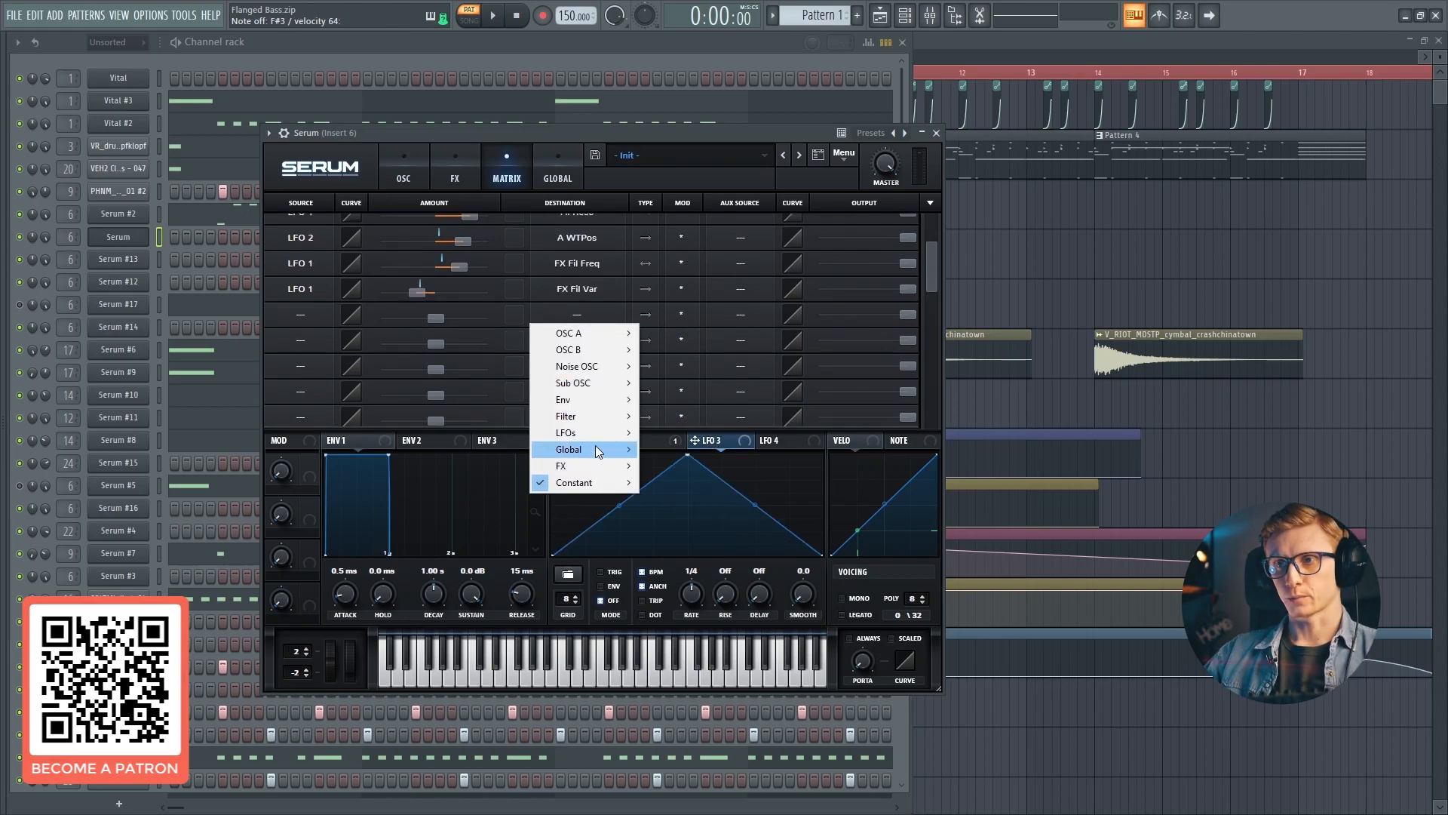
{"action": "mouse_move", "coordinate": [603, 451]}
{"action": "left_click", "coordinate": [673, 451]}
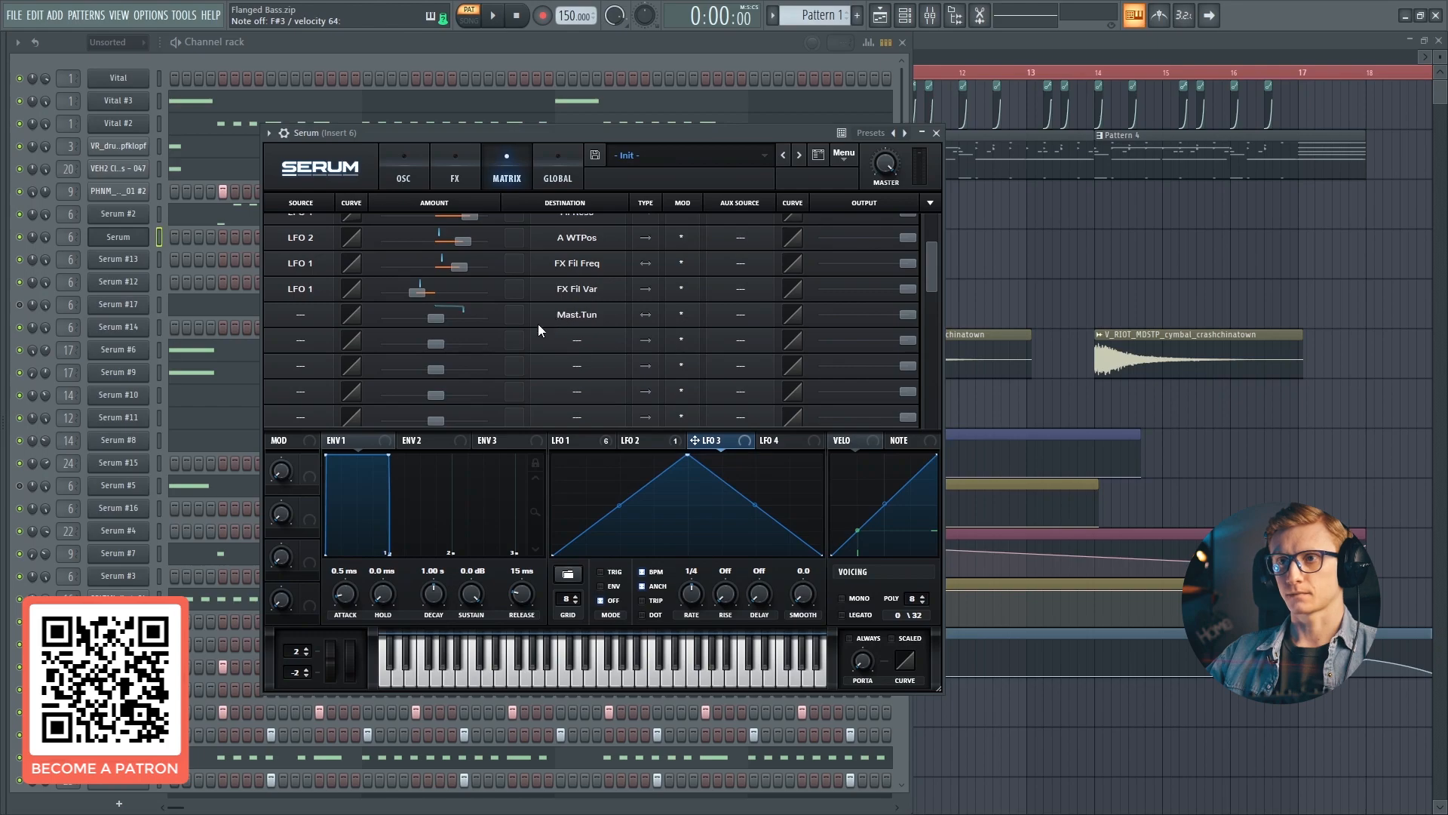
{"action": "left_click", "coordinate": [302, 316]}
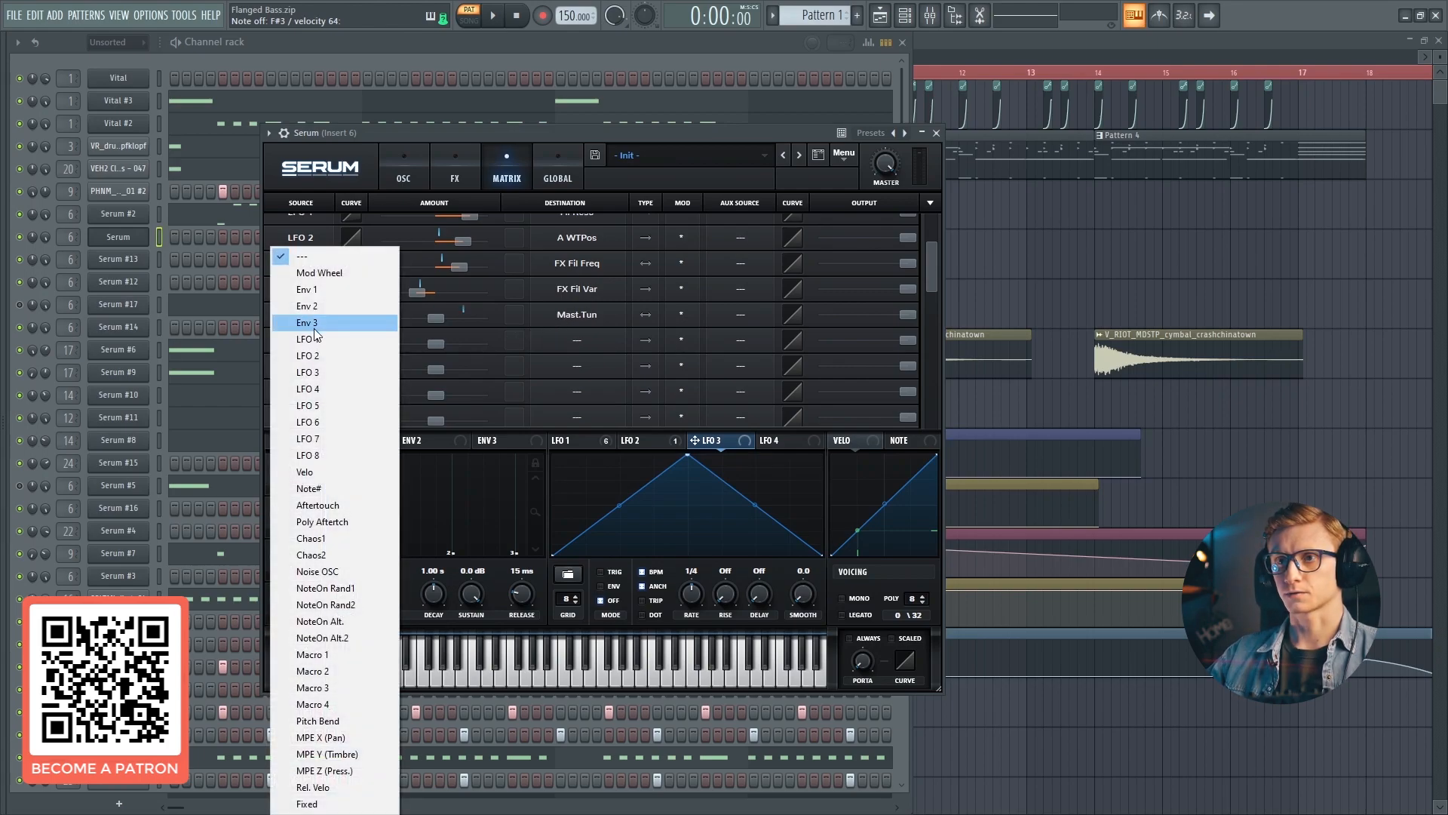
{"action": "left_click", "coordinate": [317, 373]}
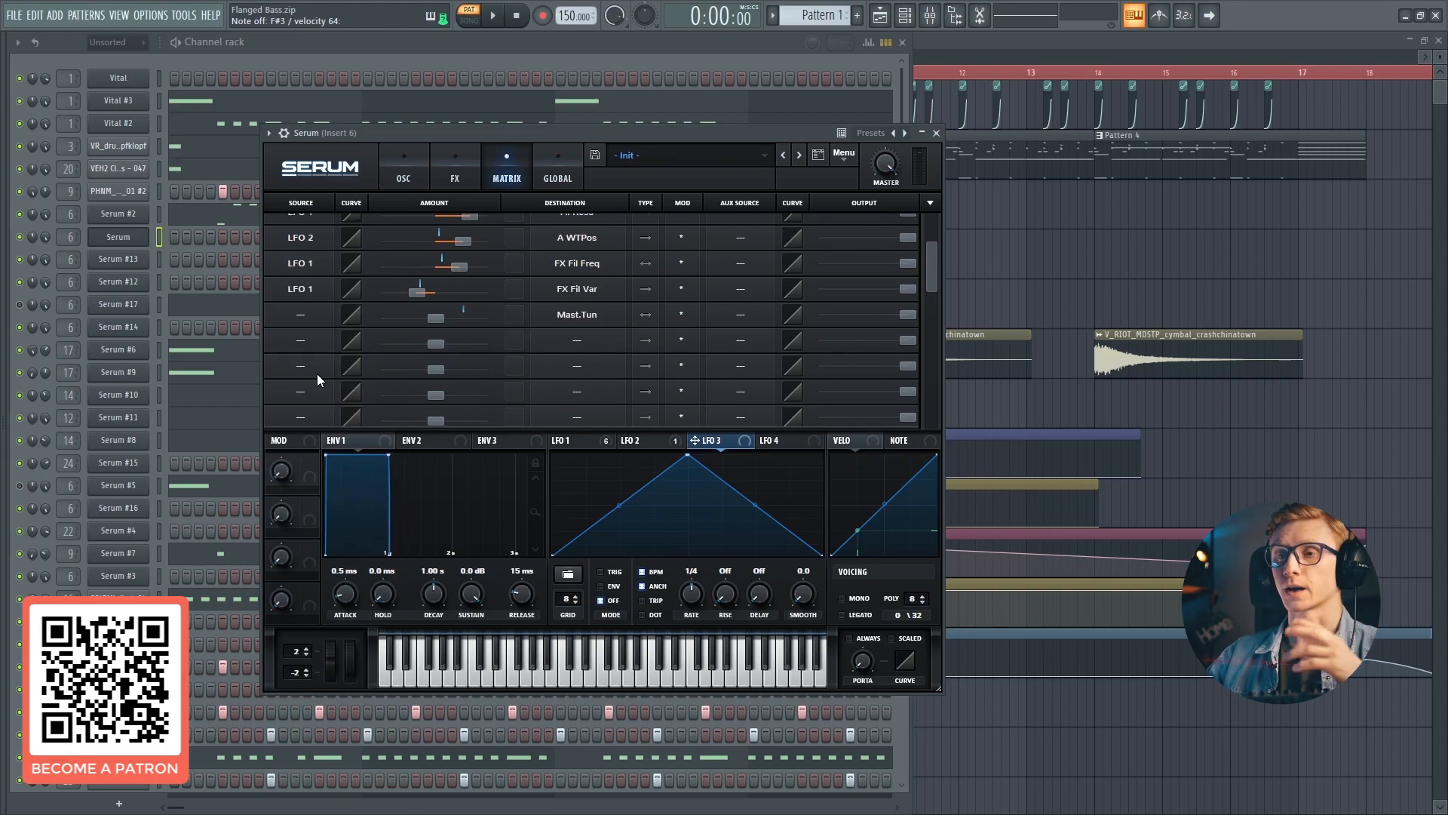
{"action": "left_click", "coordinate": [435, 317]}
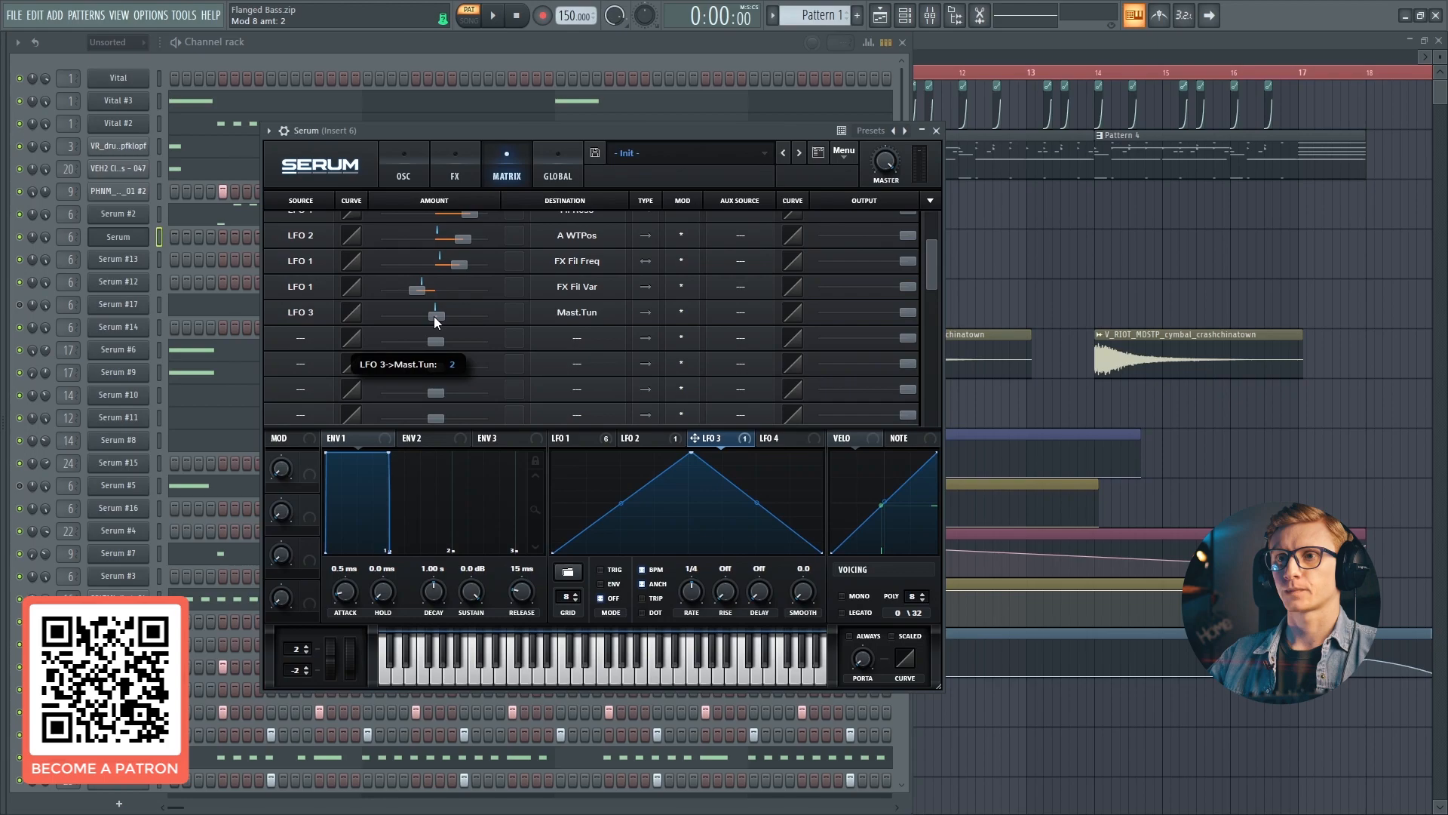
Reshape LFO 3 into a straight descending ramp and set its rate to one bar
{"action": "left_click_drag", "start_coordinate": [693, 455], "coordinate": [539, 474]}
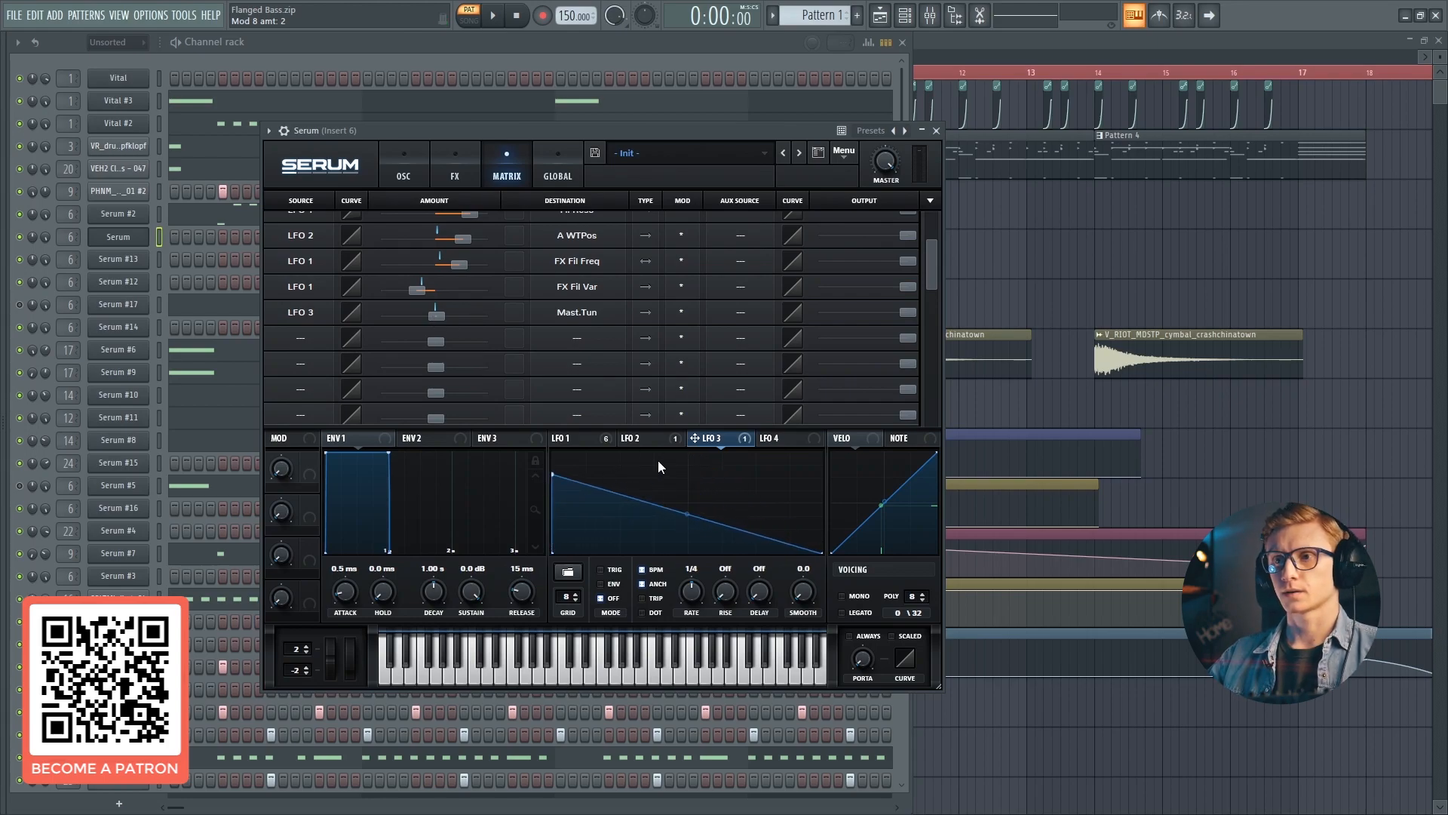
{"action": "left_click_drag", "start_coordinate": [689, 596], "coordinate": [691, 606]}
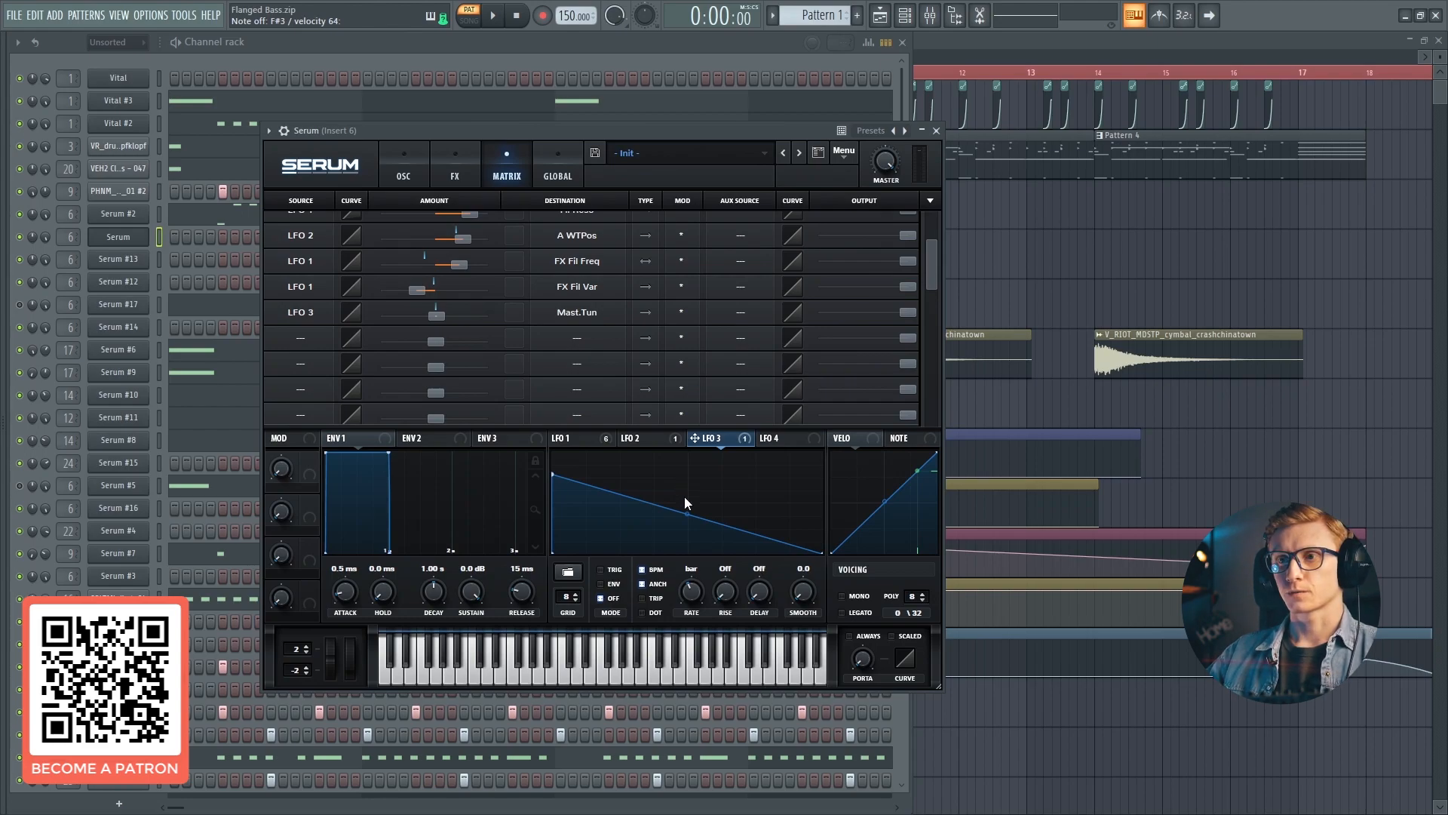
Review the oscillators with LFO 2 displayed, and audition the F#3 note in the Serum #2 piano roll
{"action": "left_click", "coordinate": [404, 172]}
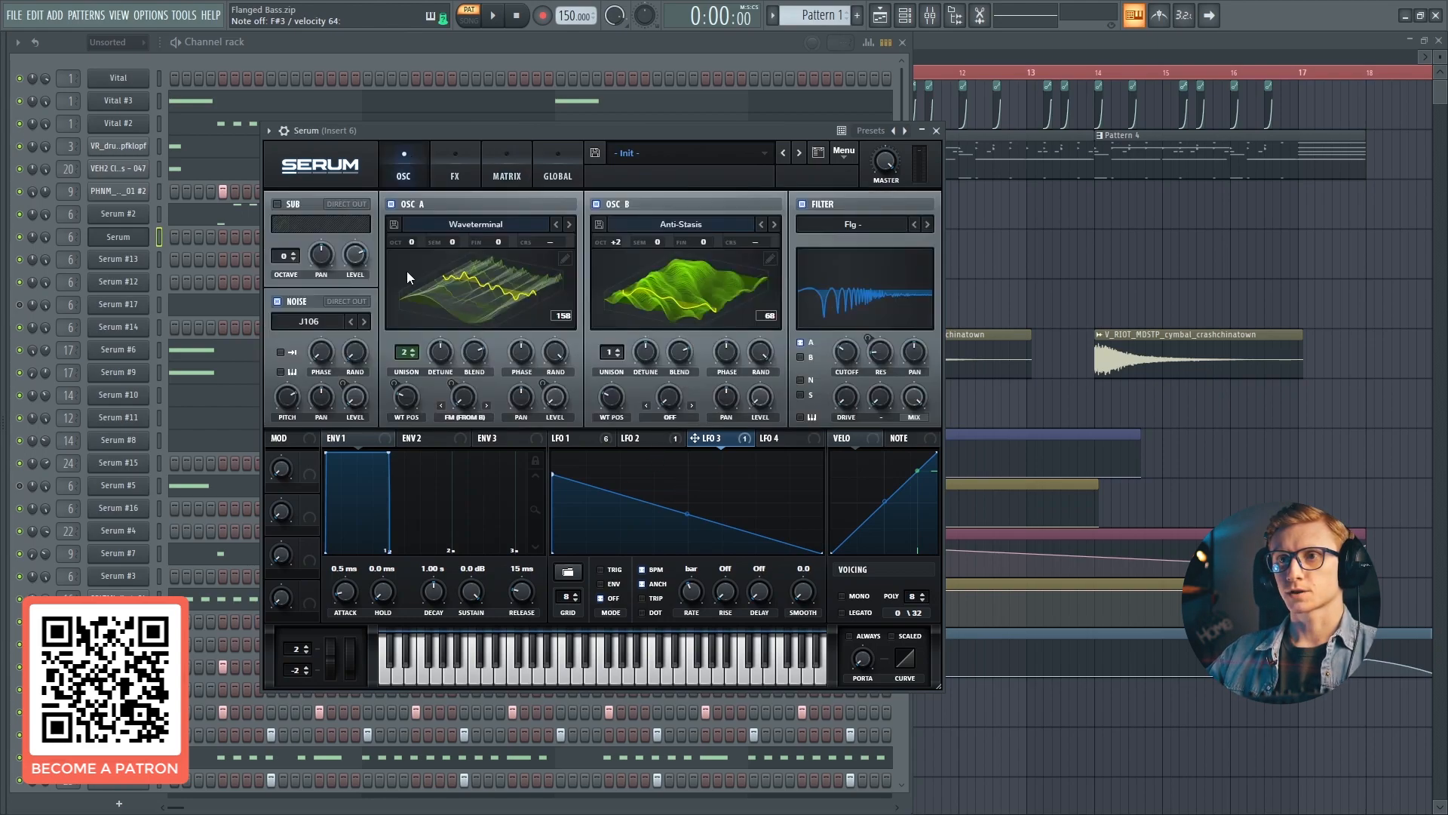
{"action": "left_click", "coordinate": [641, 438]}
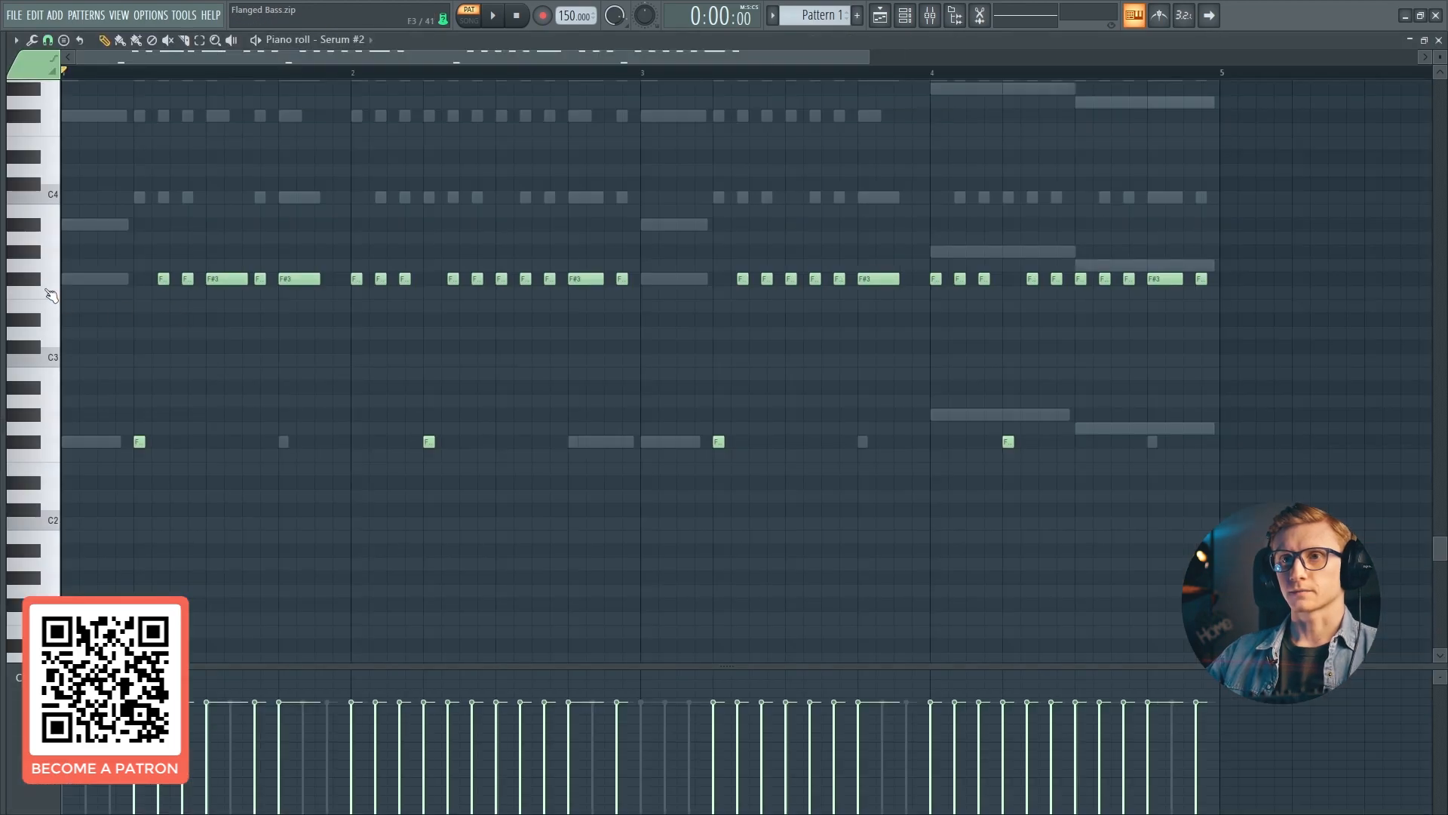
{"action": "left_click", "coordinate": [41, 279]}
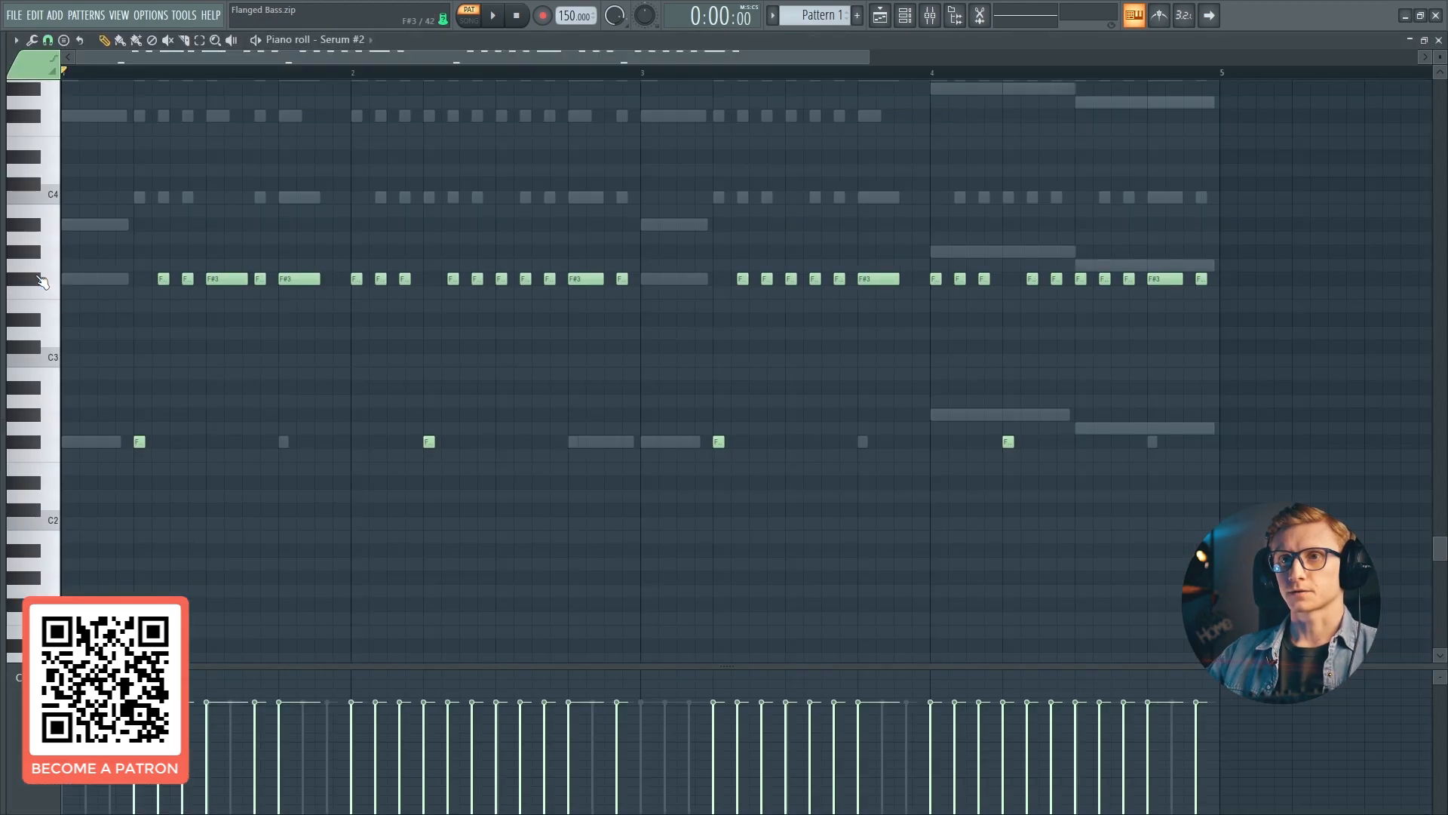
{"action": "left_click", "coordinate": [41, 279]}
{"action": "left_click", "coordinate": [41, 279]}
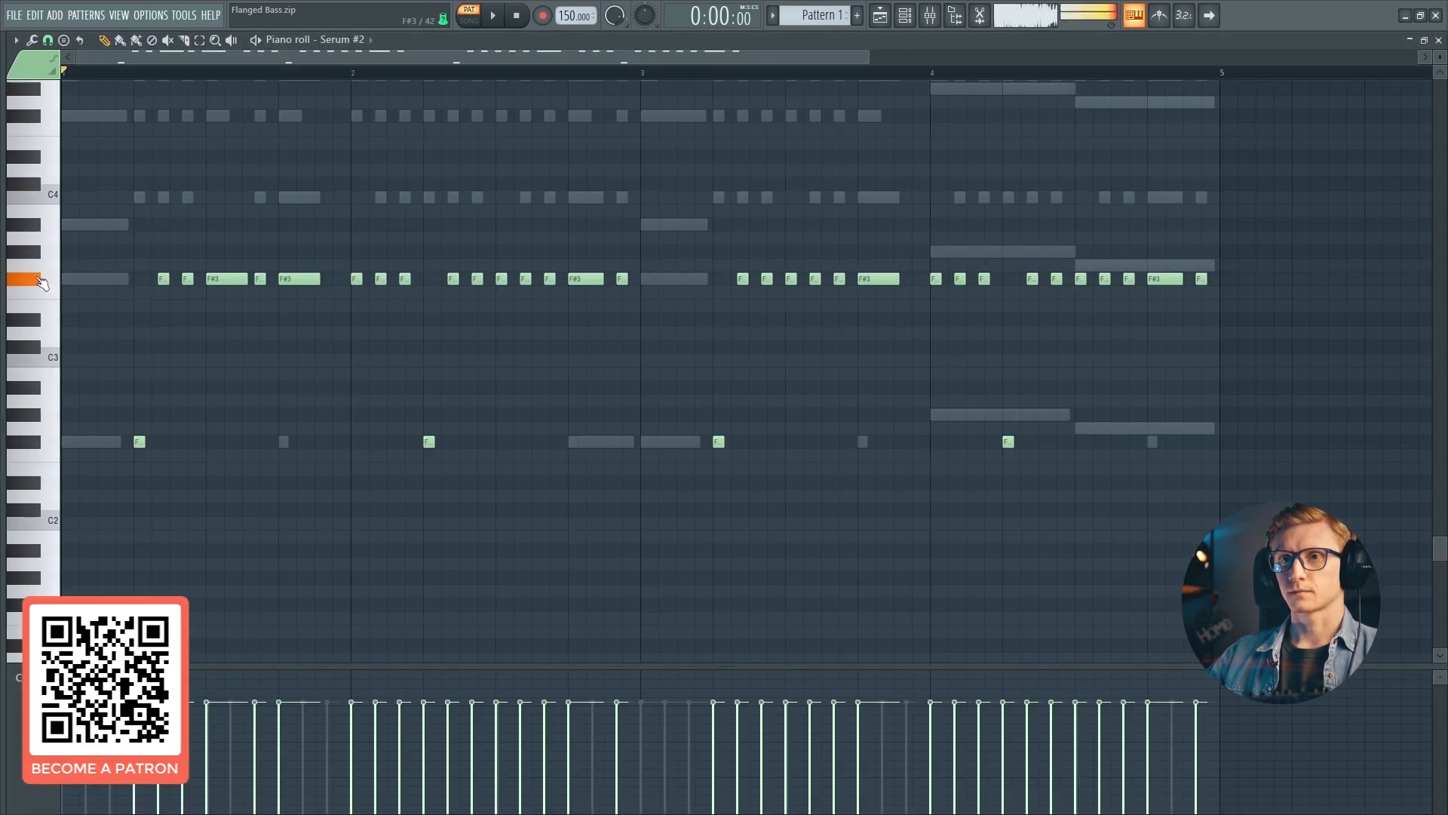
{"action": "left_click", "coordinate": [41, 279]}
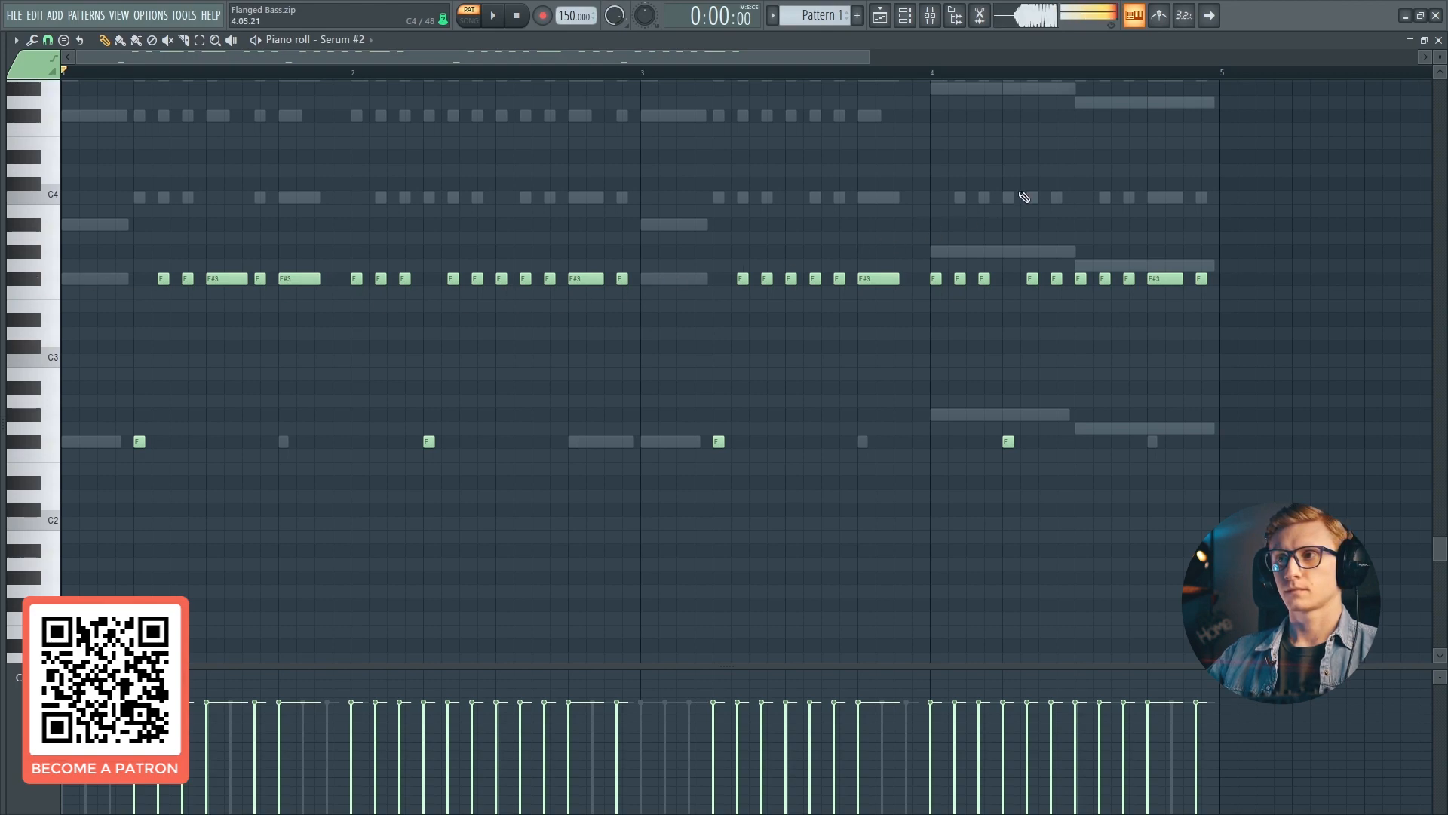
{"action": "left_click", "coordinate": [1438, 41]}
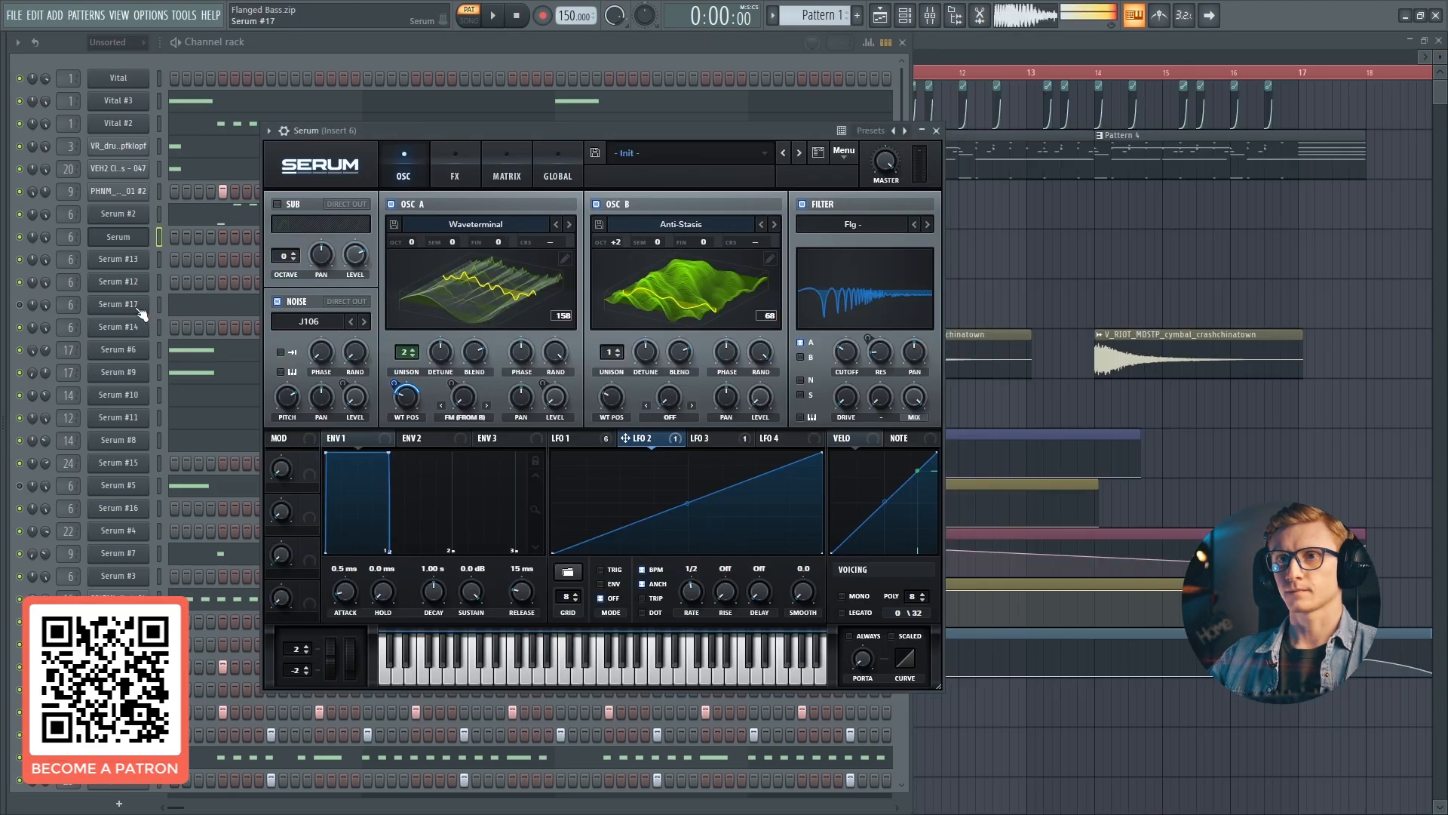
Open the Serum #2 channel's riddim_05 patch and examine the shapes and modes of LFO 1, LFO 2 and LFO 4
{"action": "left_click", "coordinate": [145, 217]}
{"action": "left_click", "coordinate": [143, 218]}
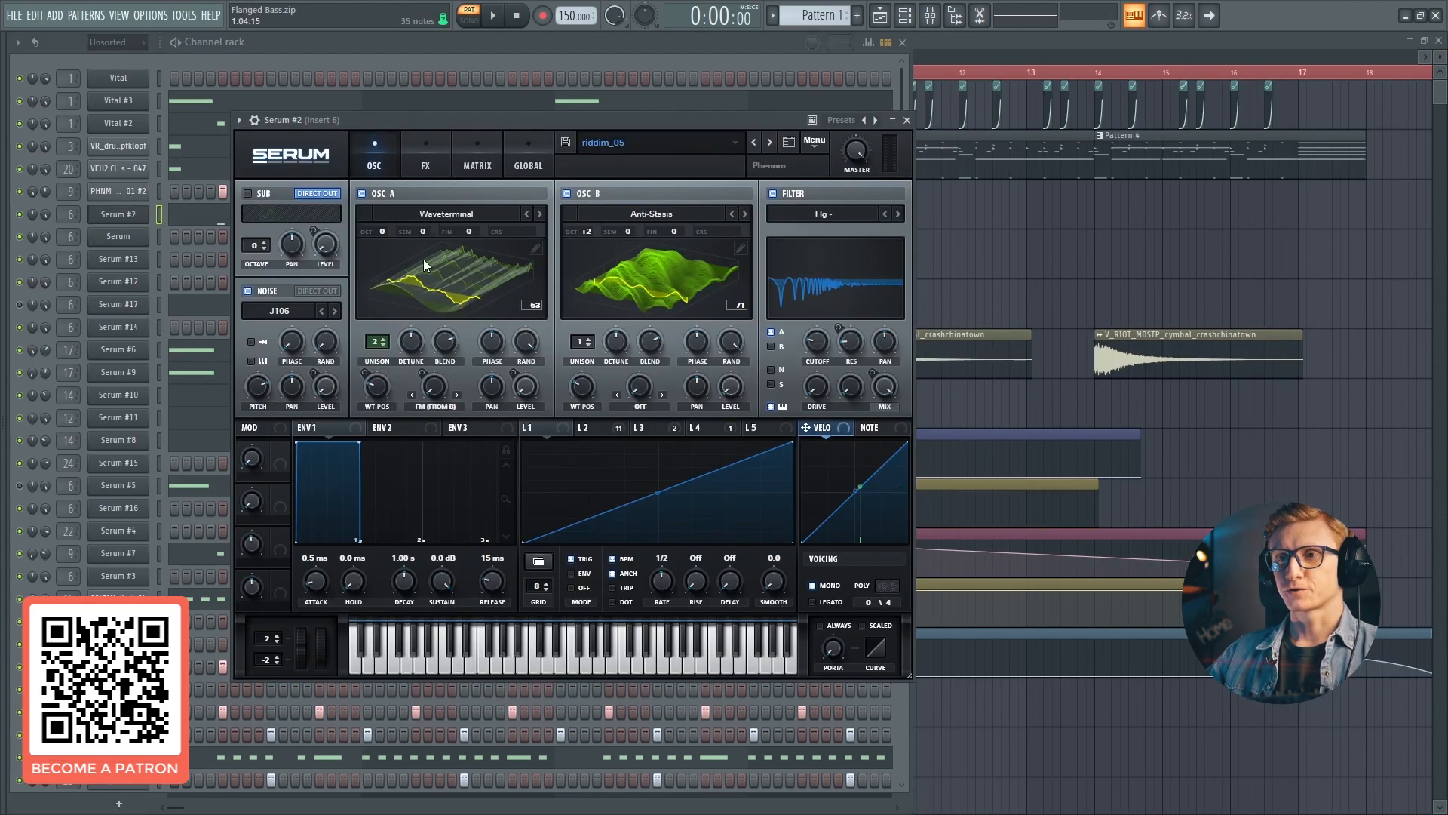
{"action": "left_click", "coordinate": [596, 428]}
{"action": "left_click", "coordinate": [537, 428]}
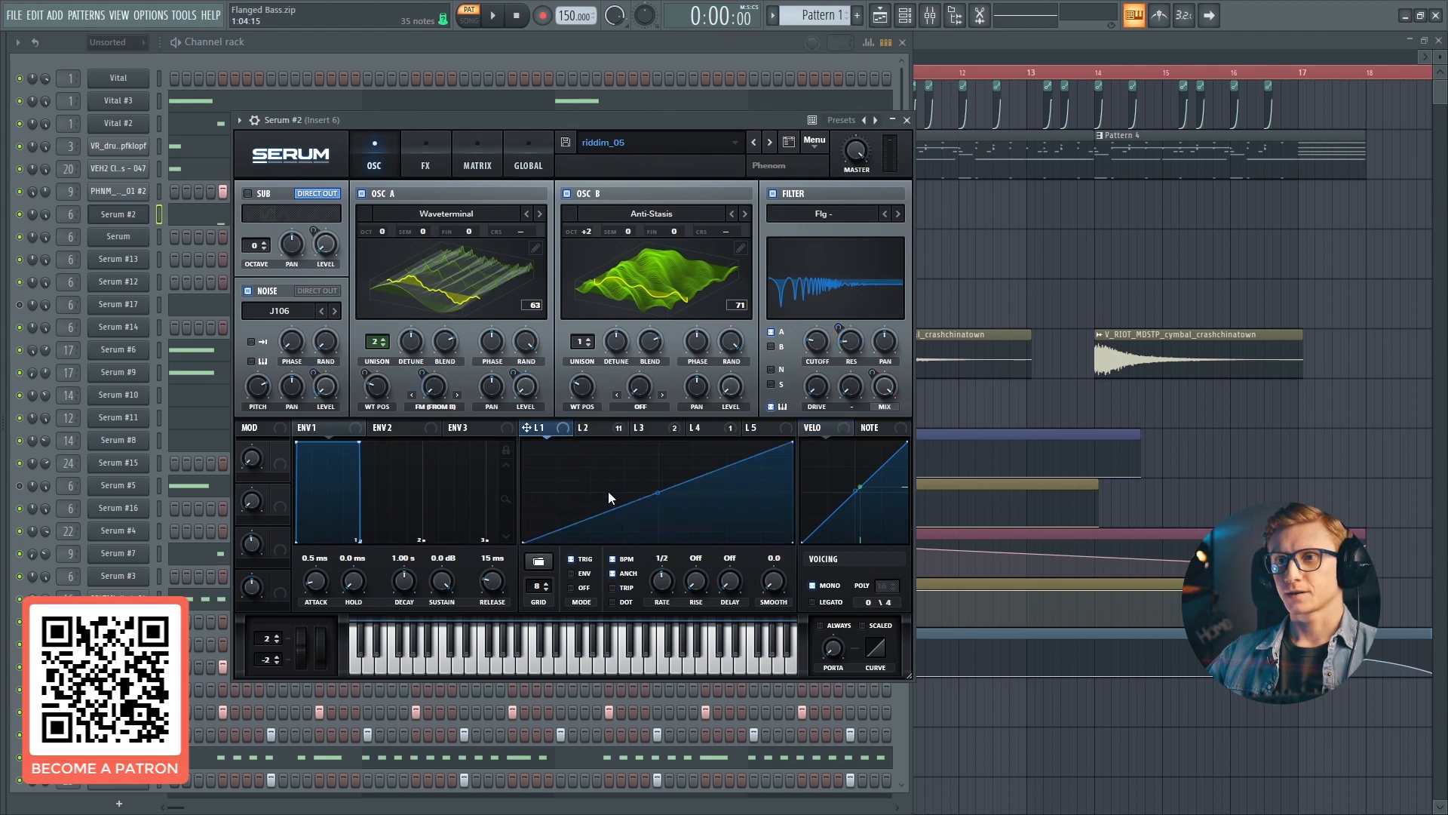
{"action": "left_click", "coordinate": [592, 428]}
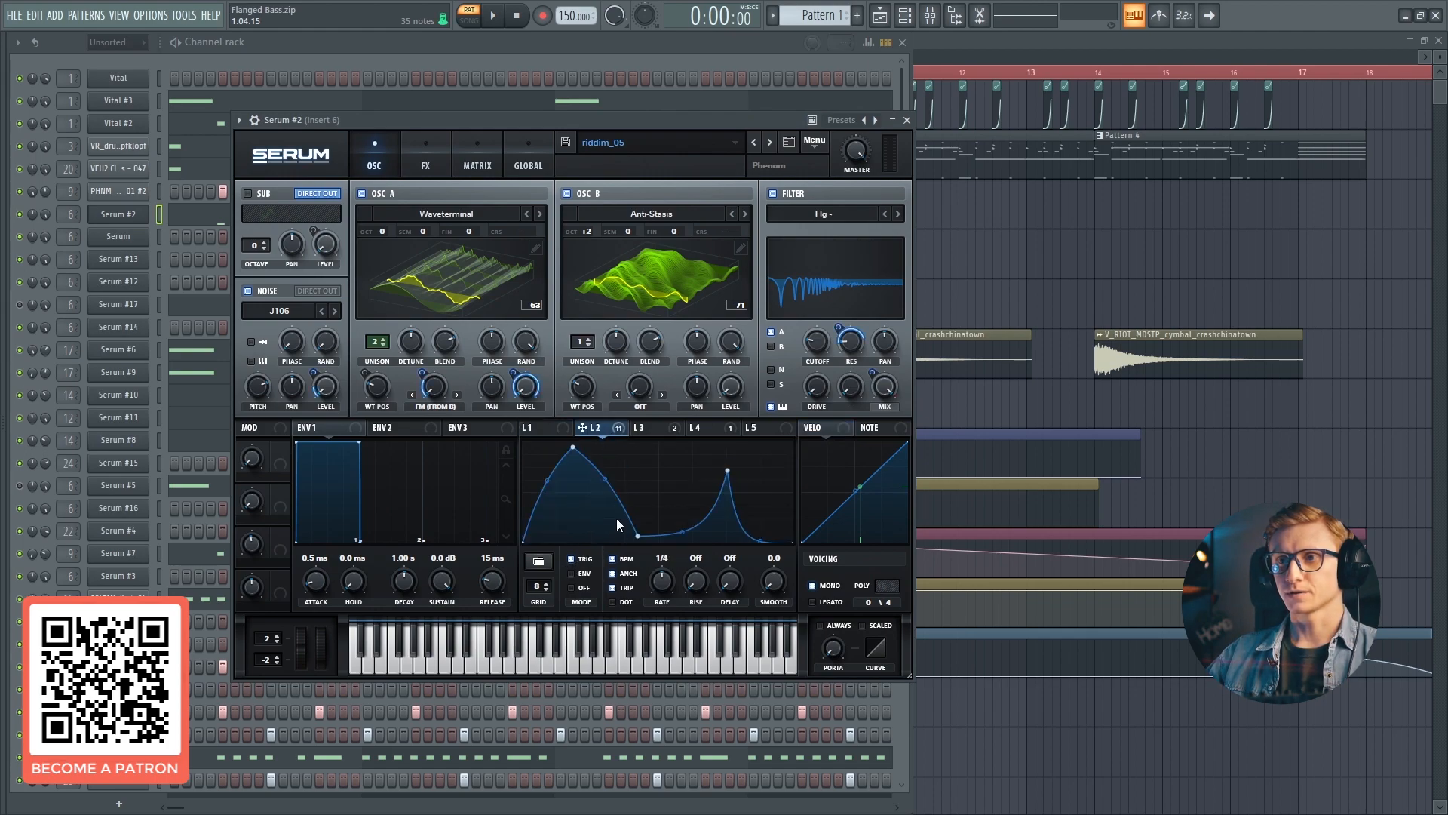
{"action": "left_click", "coordinate": [703, 427]}
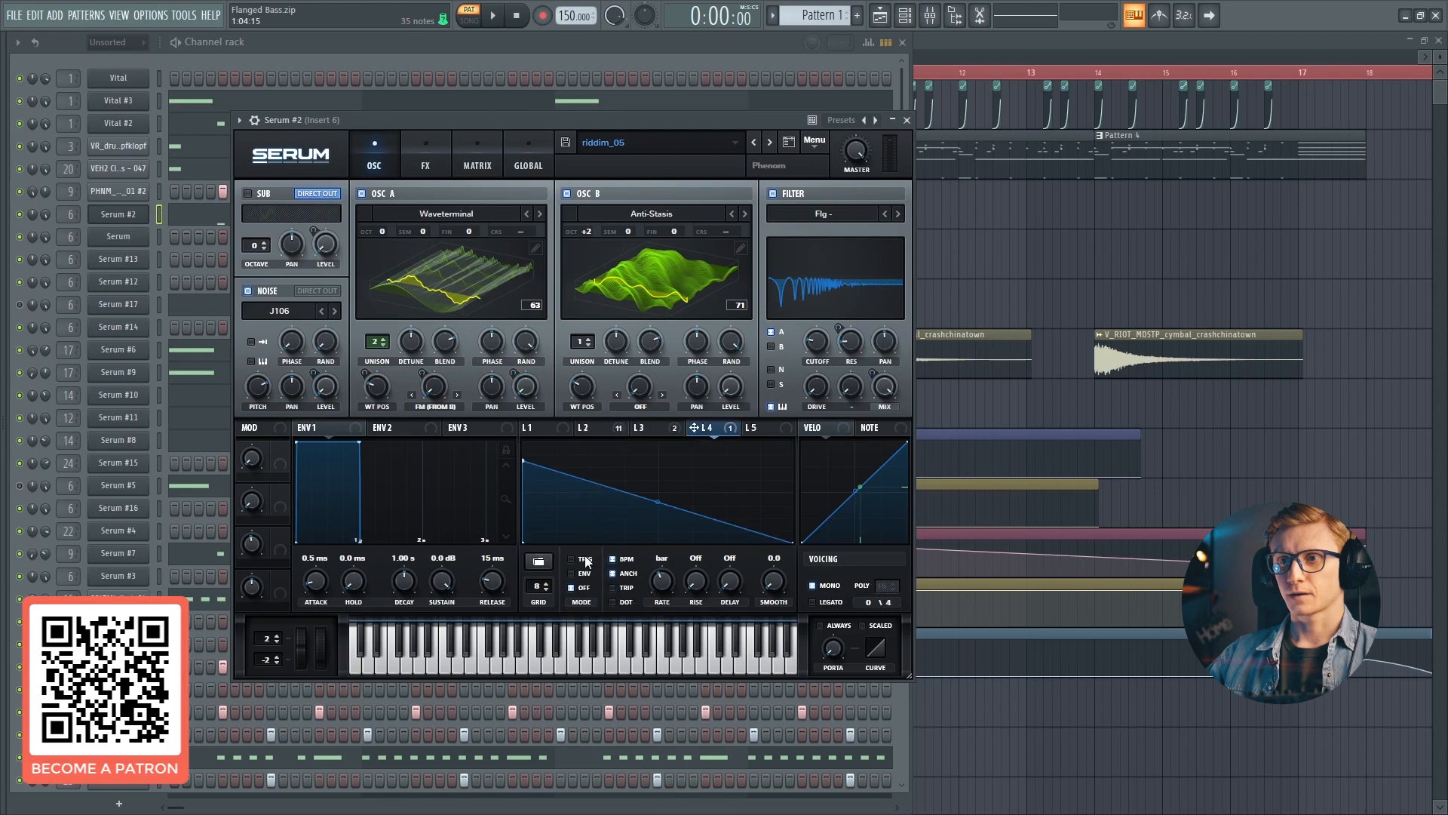
{"action": "left_click", "coordinate": [139, 214]}
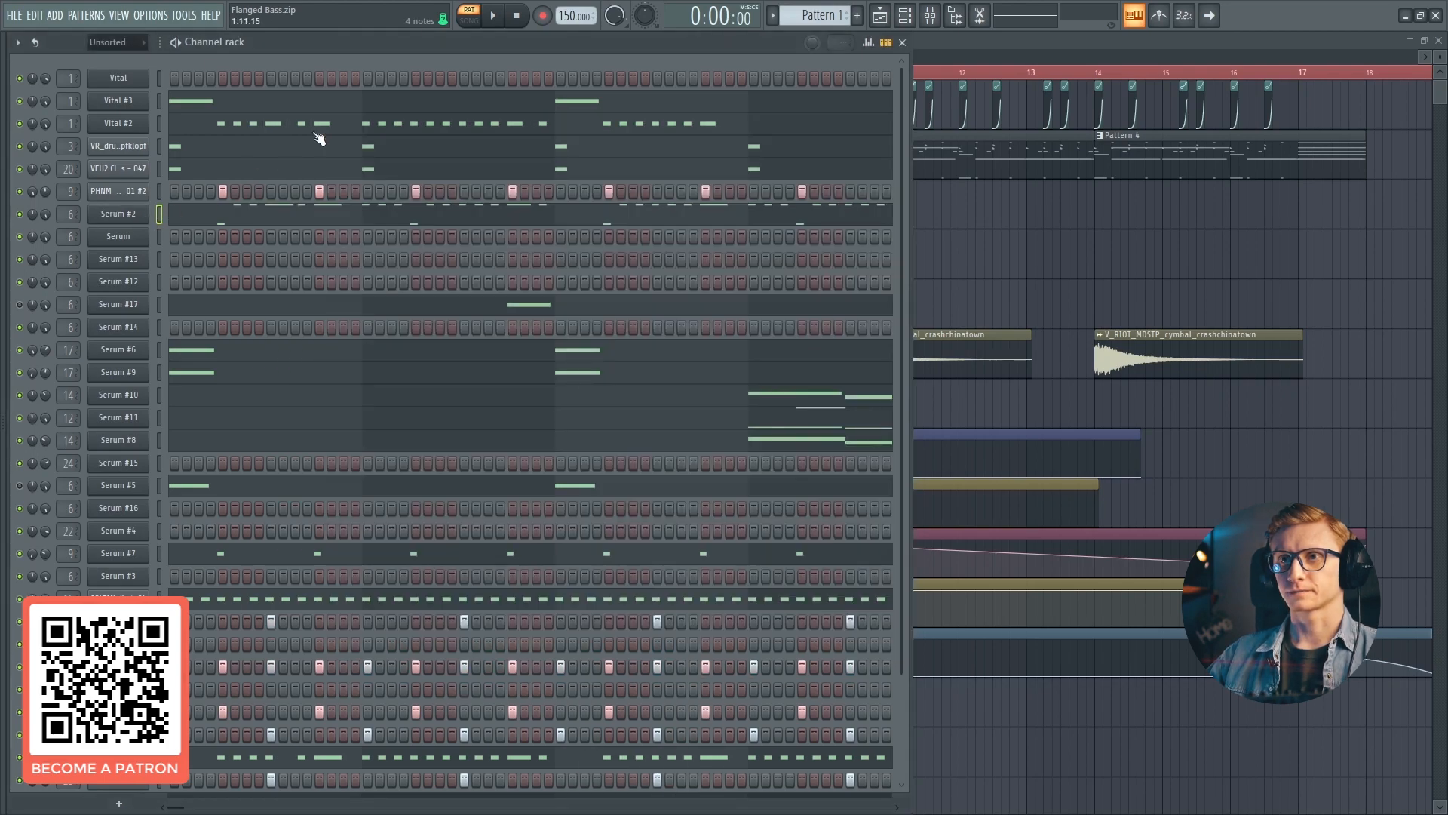
Play the pattern twice to compare the Serum #2 bass under different LFO trigger modes
{"action": "left_click", "coordinate": [494, 16]}
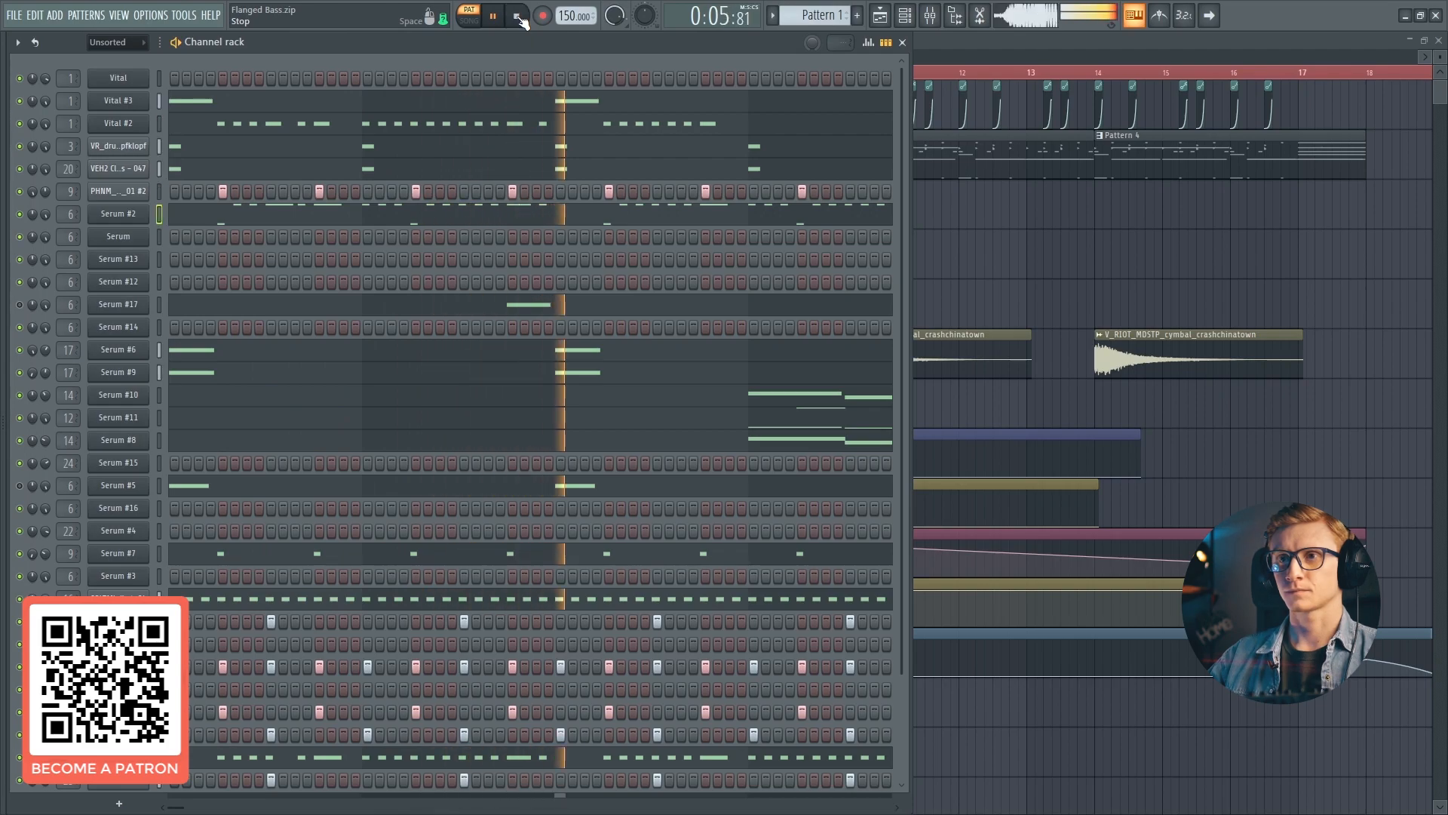
{"action": "left_click", "coordinate": [521, 18]}
{"action": "left_click", "coordinate": [139, 215]}
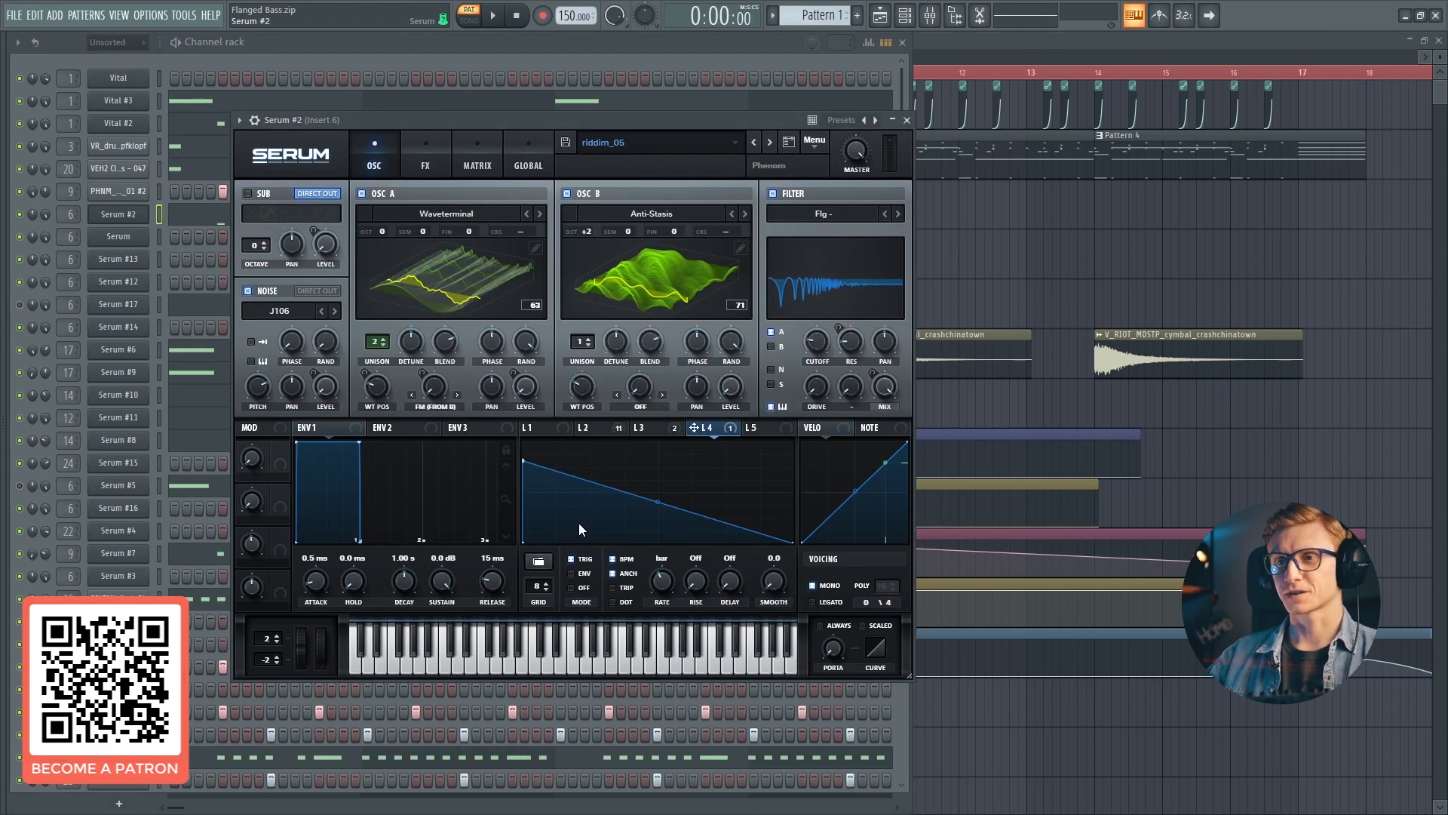
{"action": "left_click", "coordinate": [136, 215]}
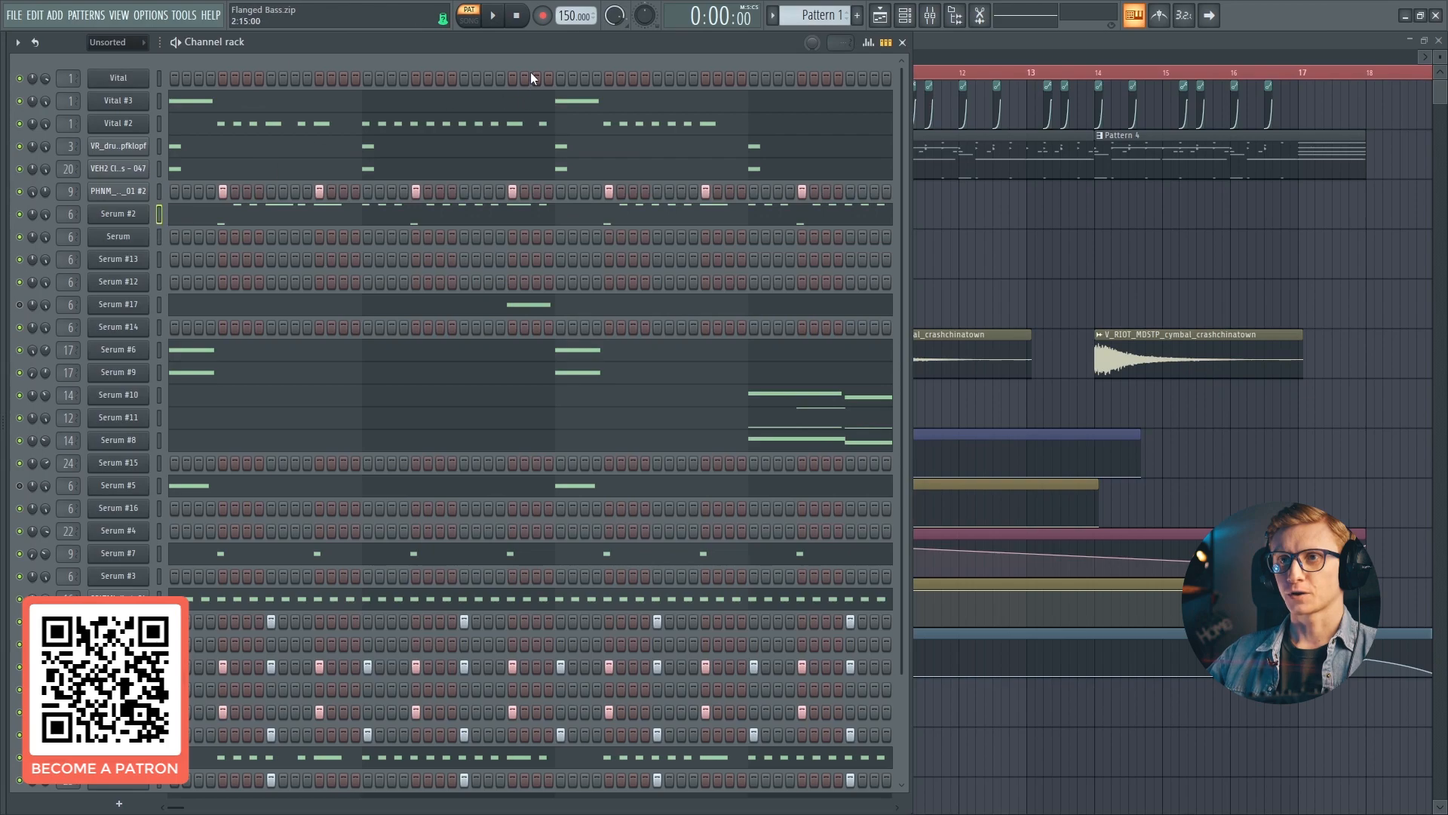
{"action": "left_click", "coordinate": [493, 15]}
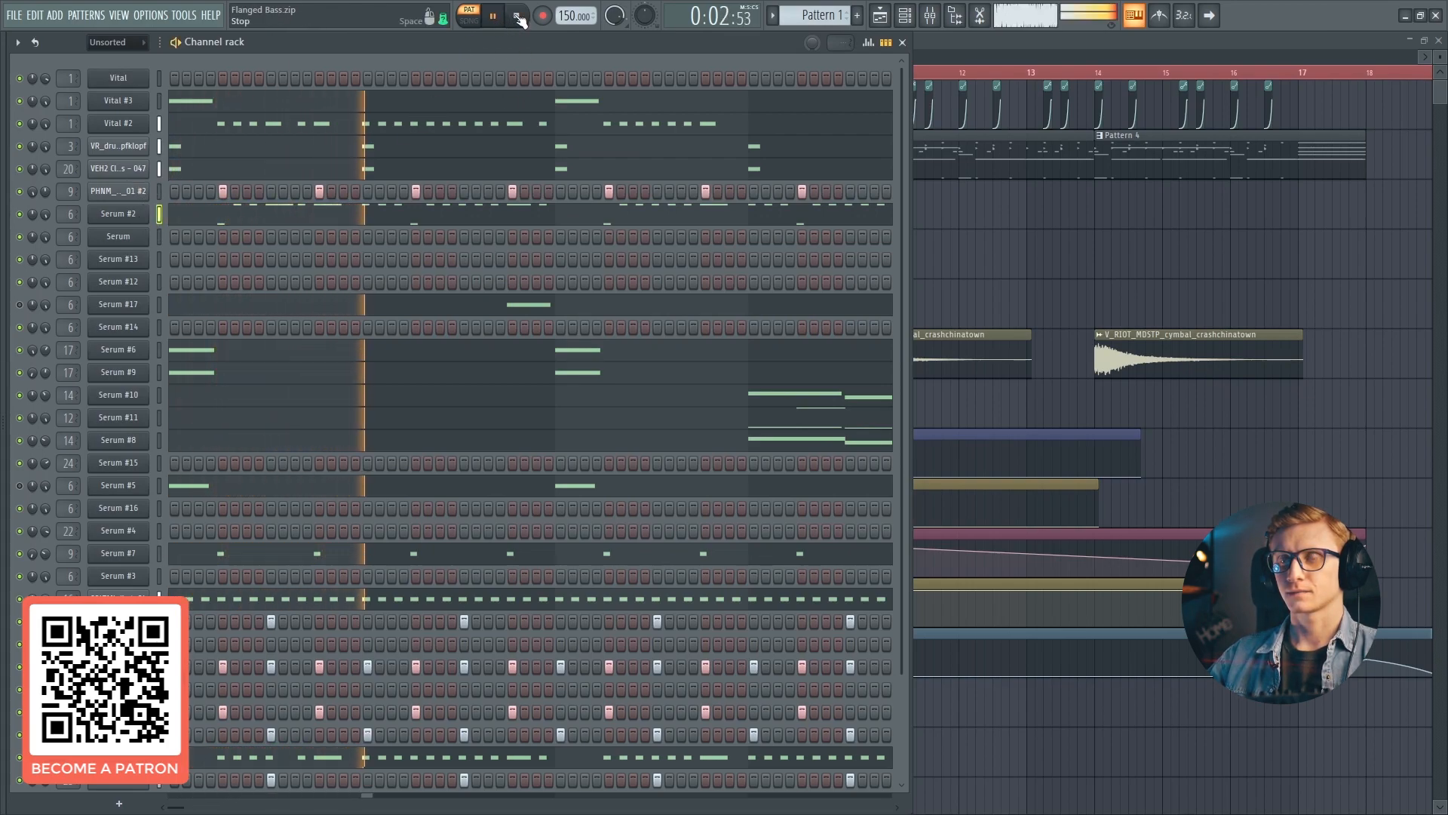
{"action": "left_click", "coordinate": [519, 20]}
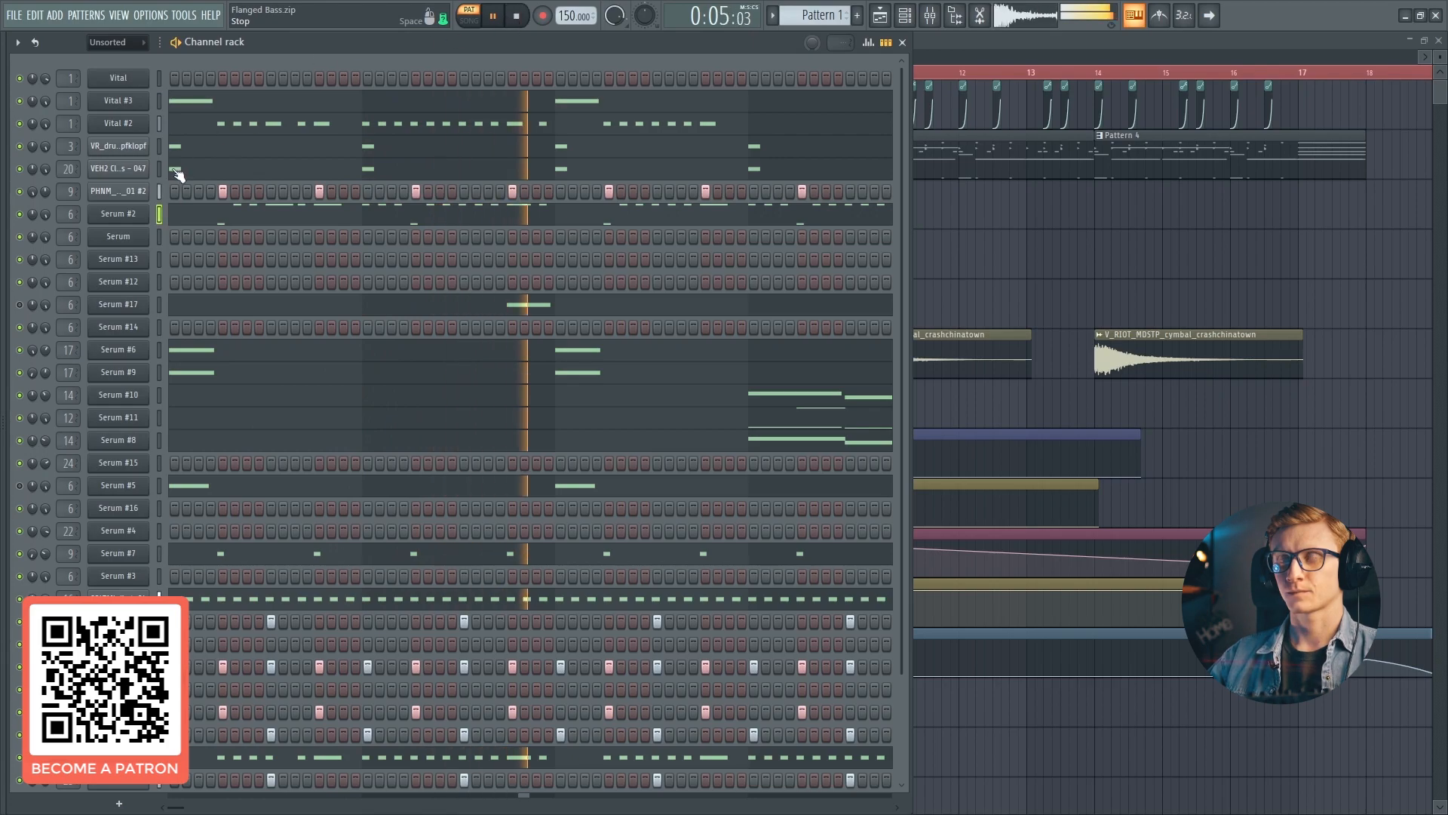
{"action": "left_click", "coordinate": [226, 216]}
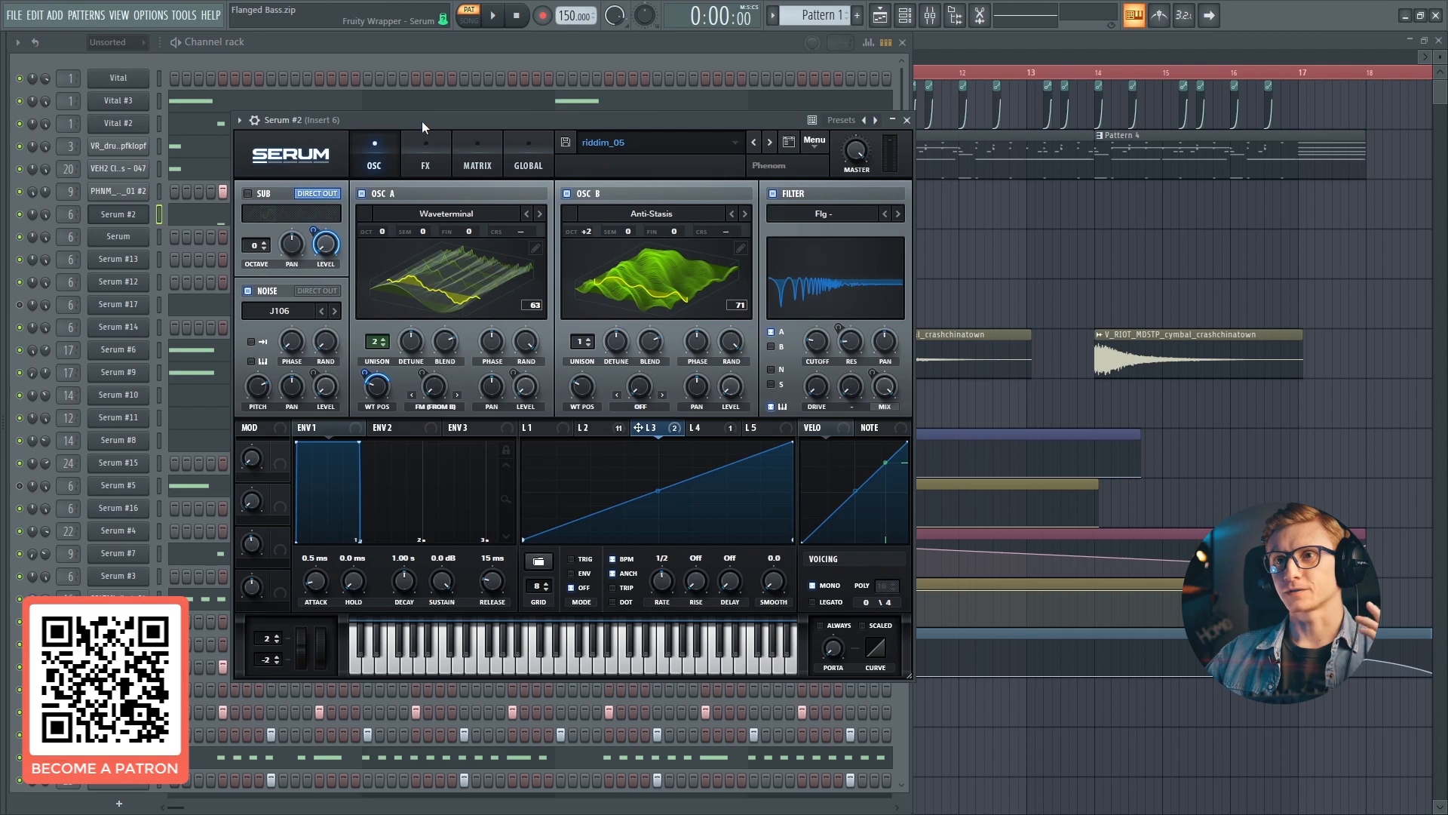
Bypass all effects on mixer Insert 6 and play the dry bass
{"action": "left_click_drag", "start_coordinate": [420, 121], "coordinate": [428, 121]}
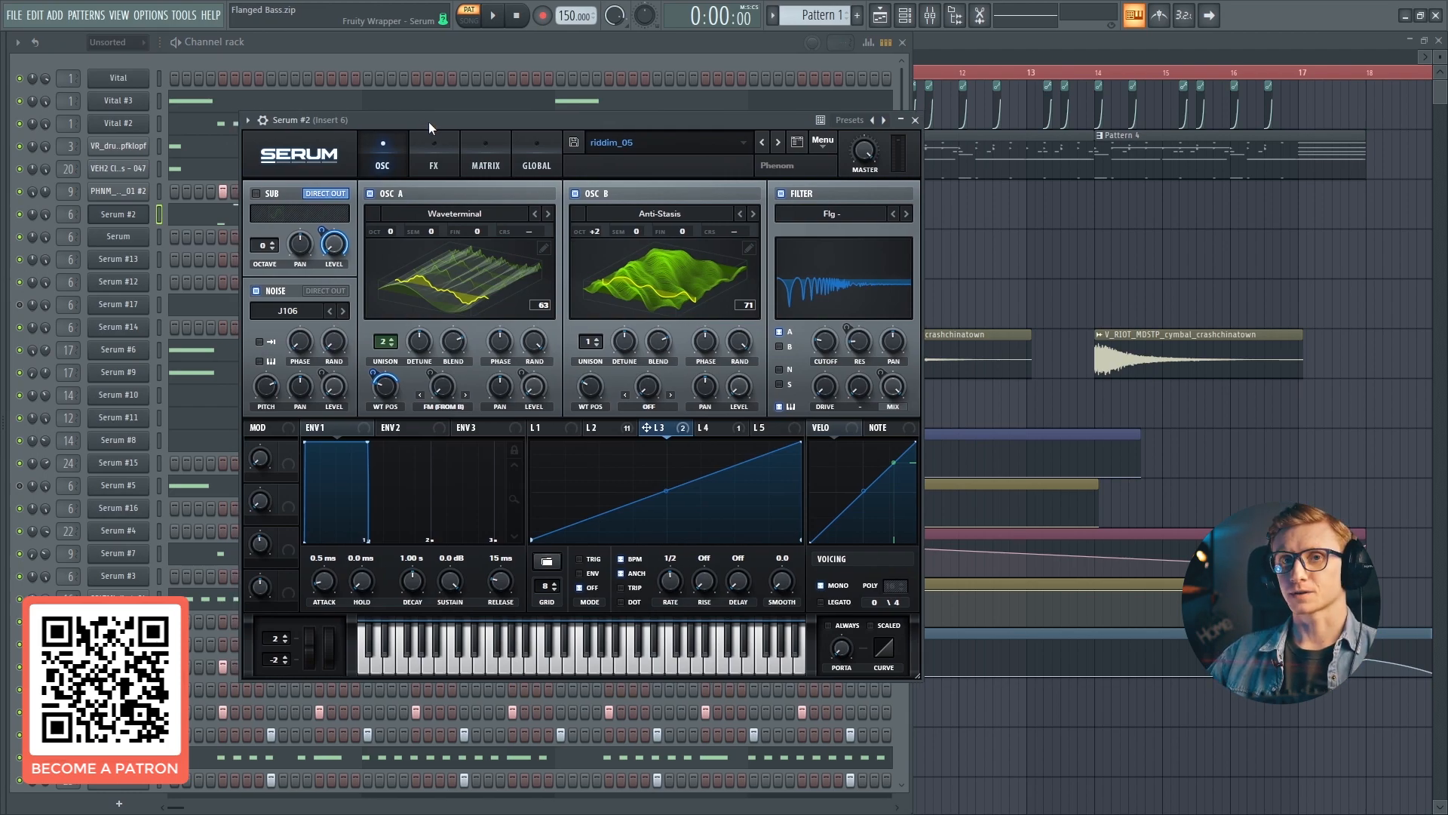
{"action": "left_click_drag", "start_coordinate": [543, 121], "coordinate": [514, 80]}
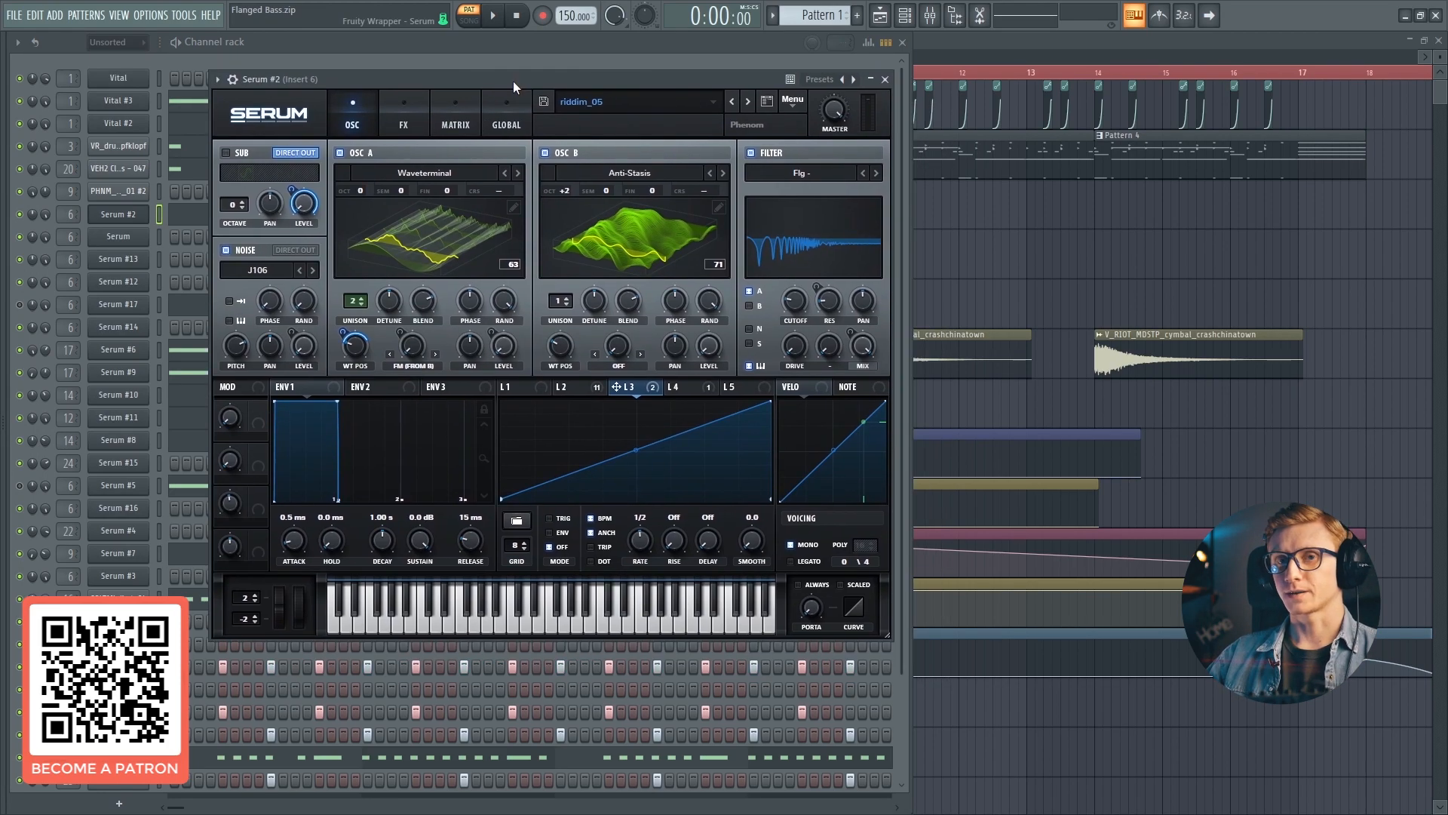
{"action": "key", "text": "F9"}
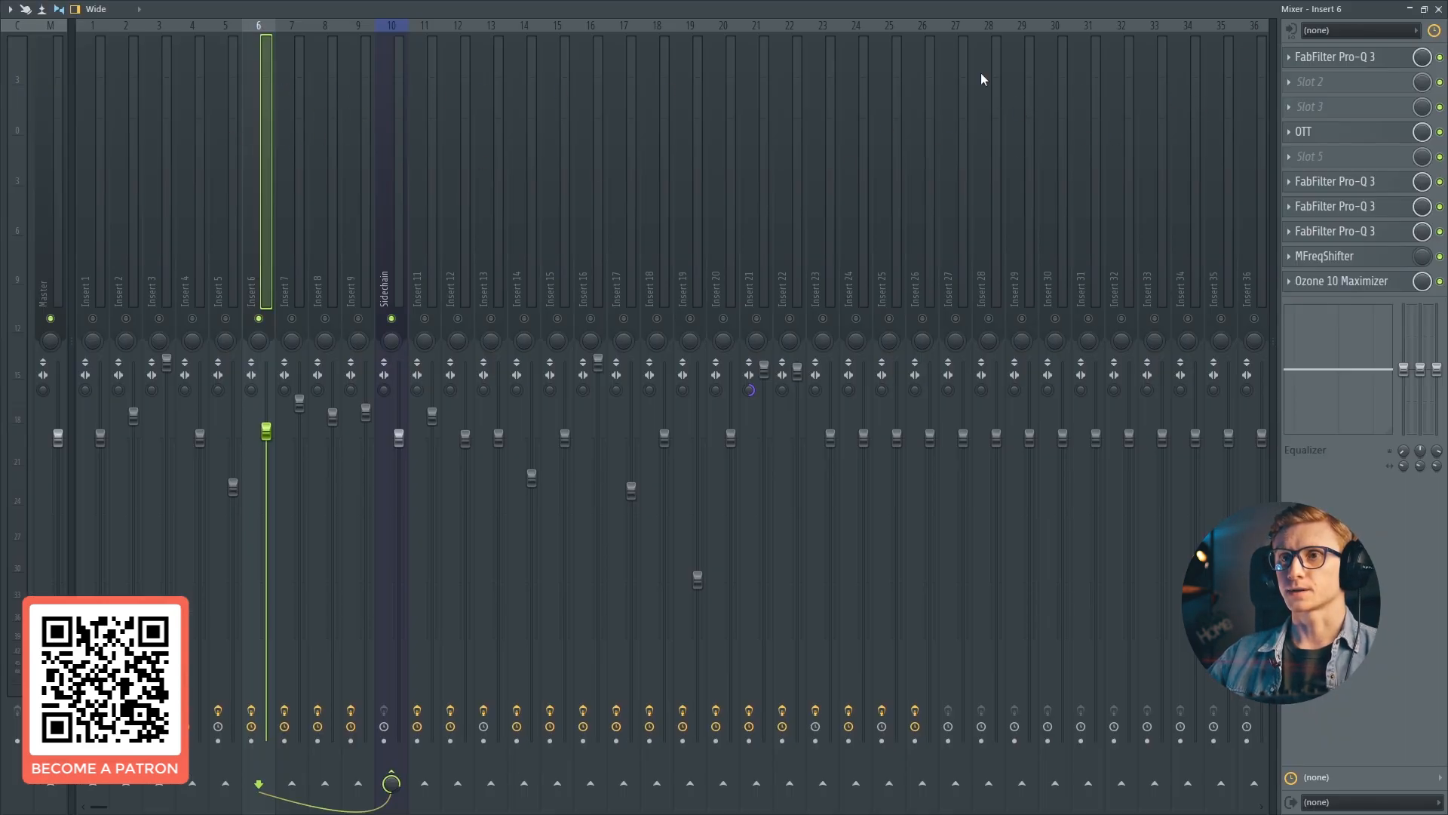
{"action": "left_click", "coordinate": [1438, 9]}
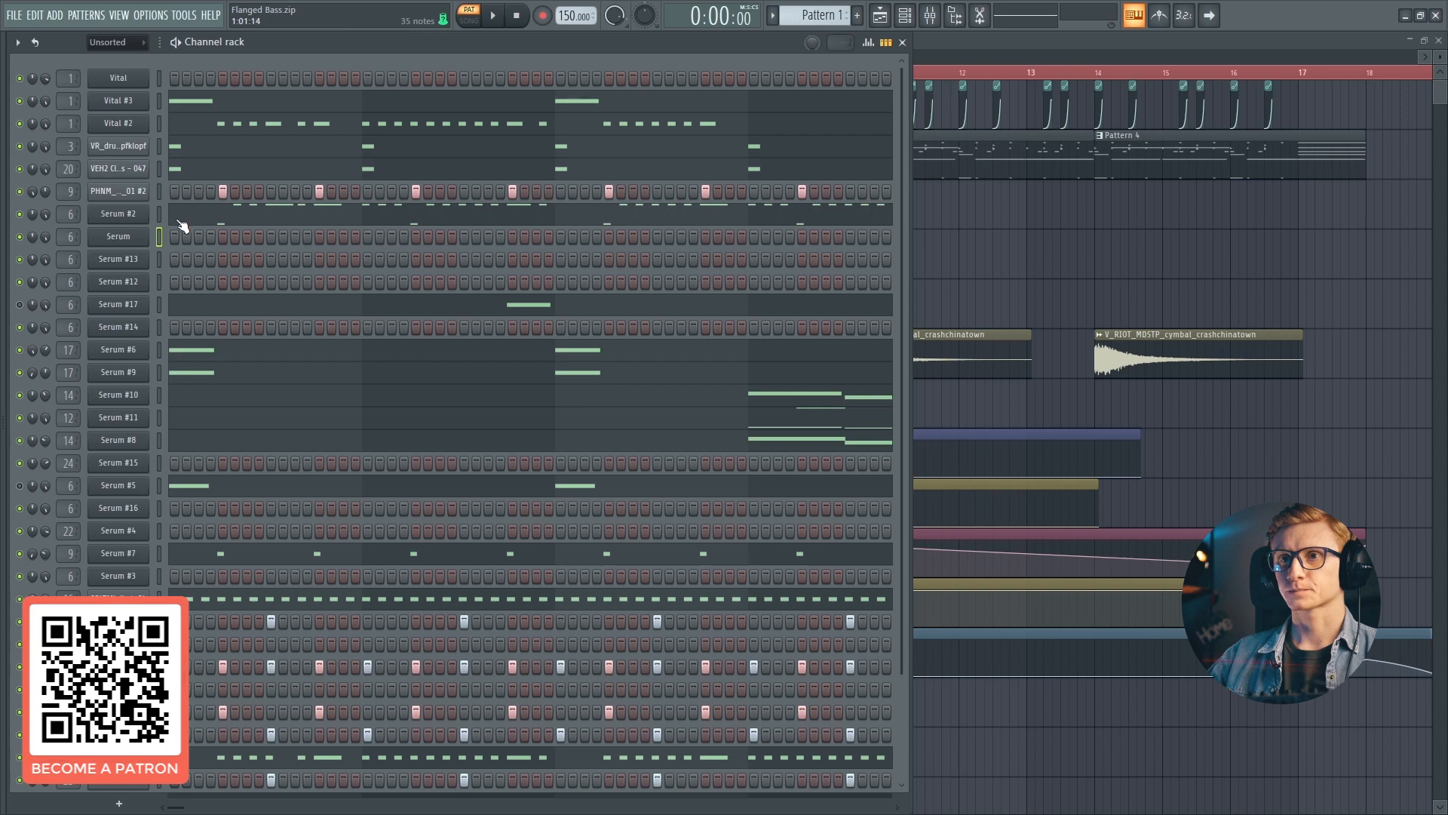
{"action": "left_click", "coordinate": [929, 15]}
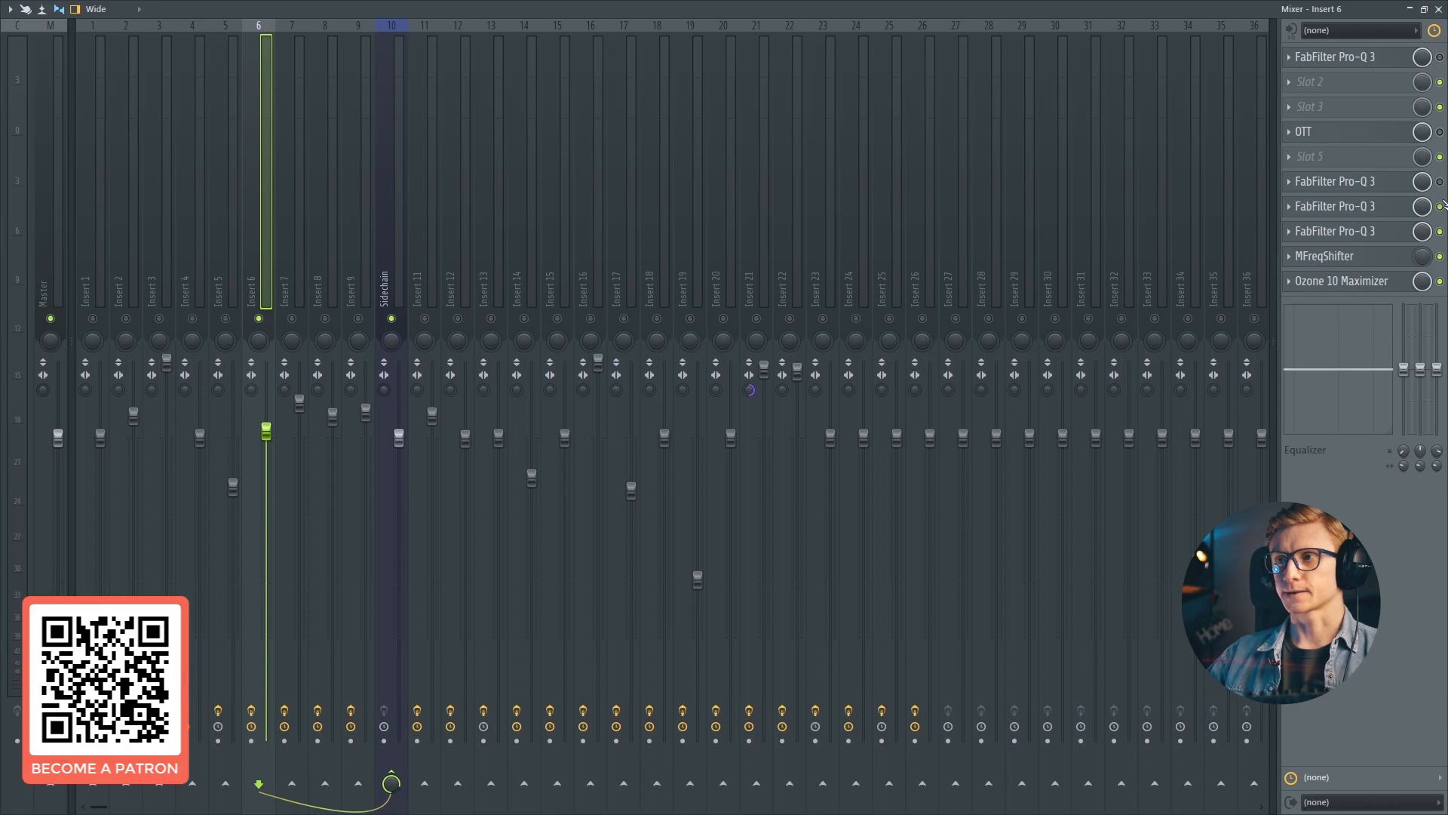
{"action": "key", "text": "space"}
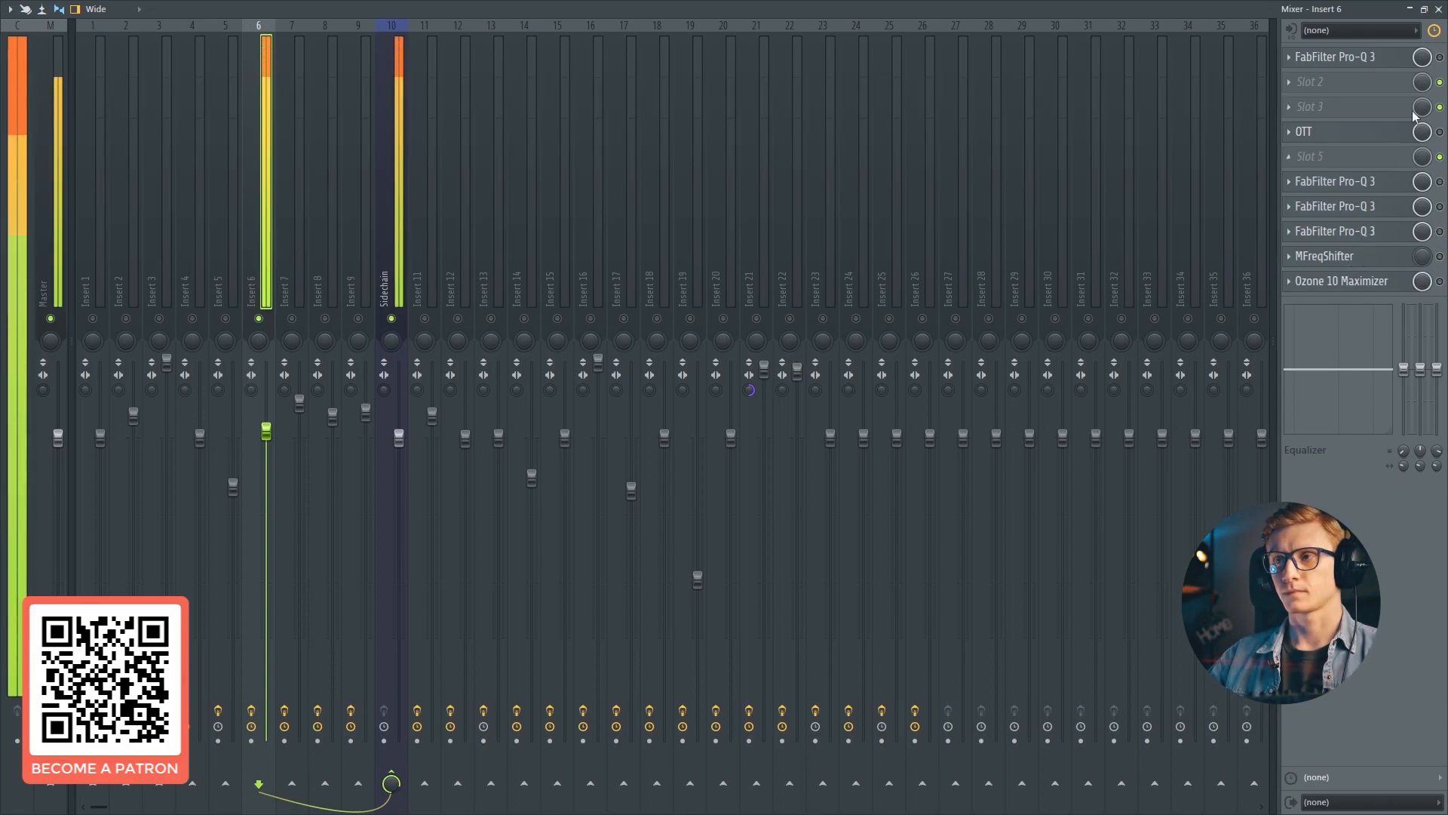
Re-enable the first FabFilter Pro-Q 3 and OTT on Insert 6, and check the equalizer's low-cut curve
{"action": "left_click", "coordinate": [1439, 58]}
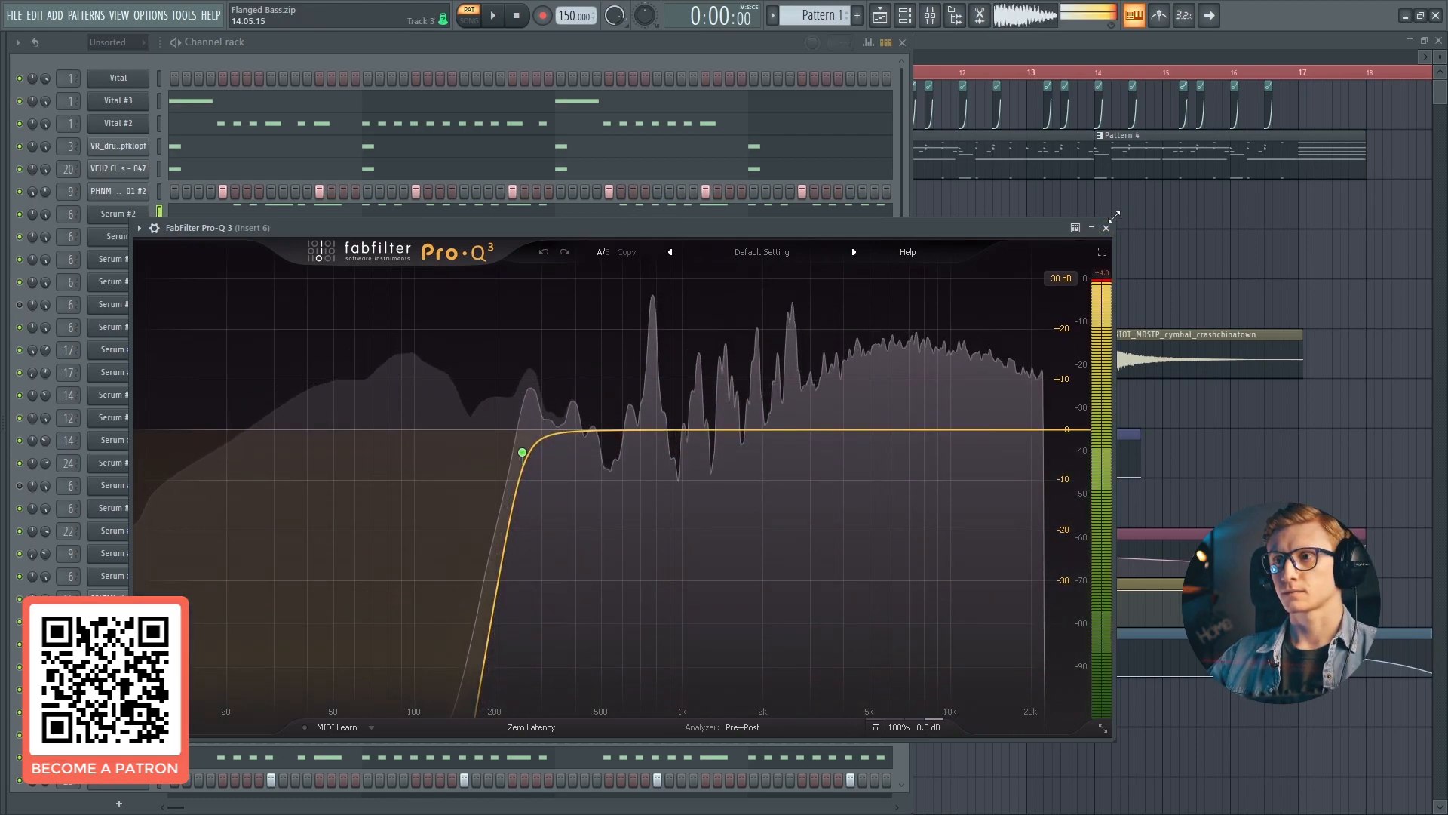
{"action": "left_click", "coordinate": [1105, 227]}
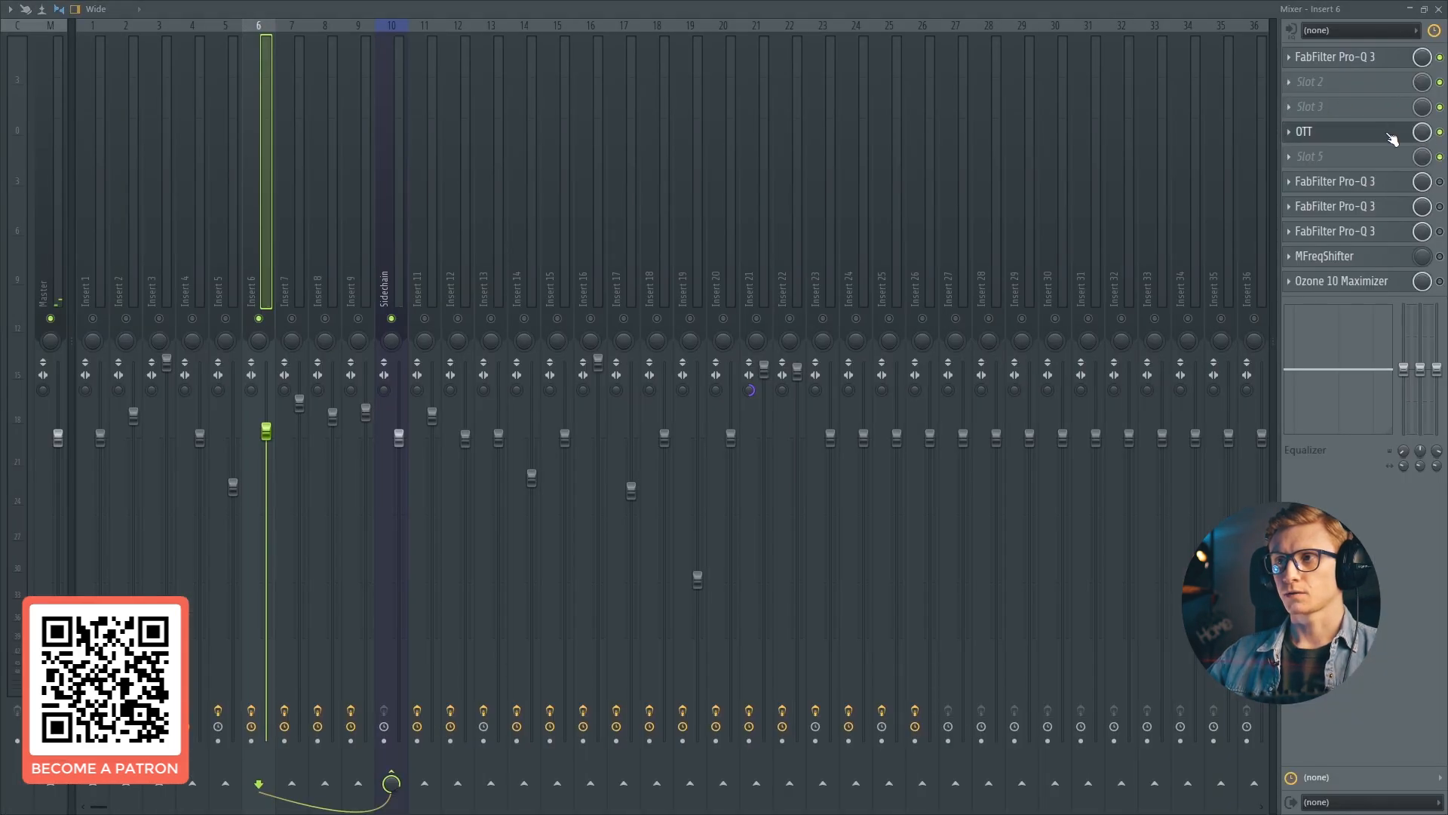
{"action": "left_click", "coordinate": [1438, 10]}
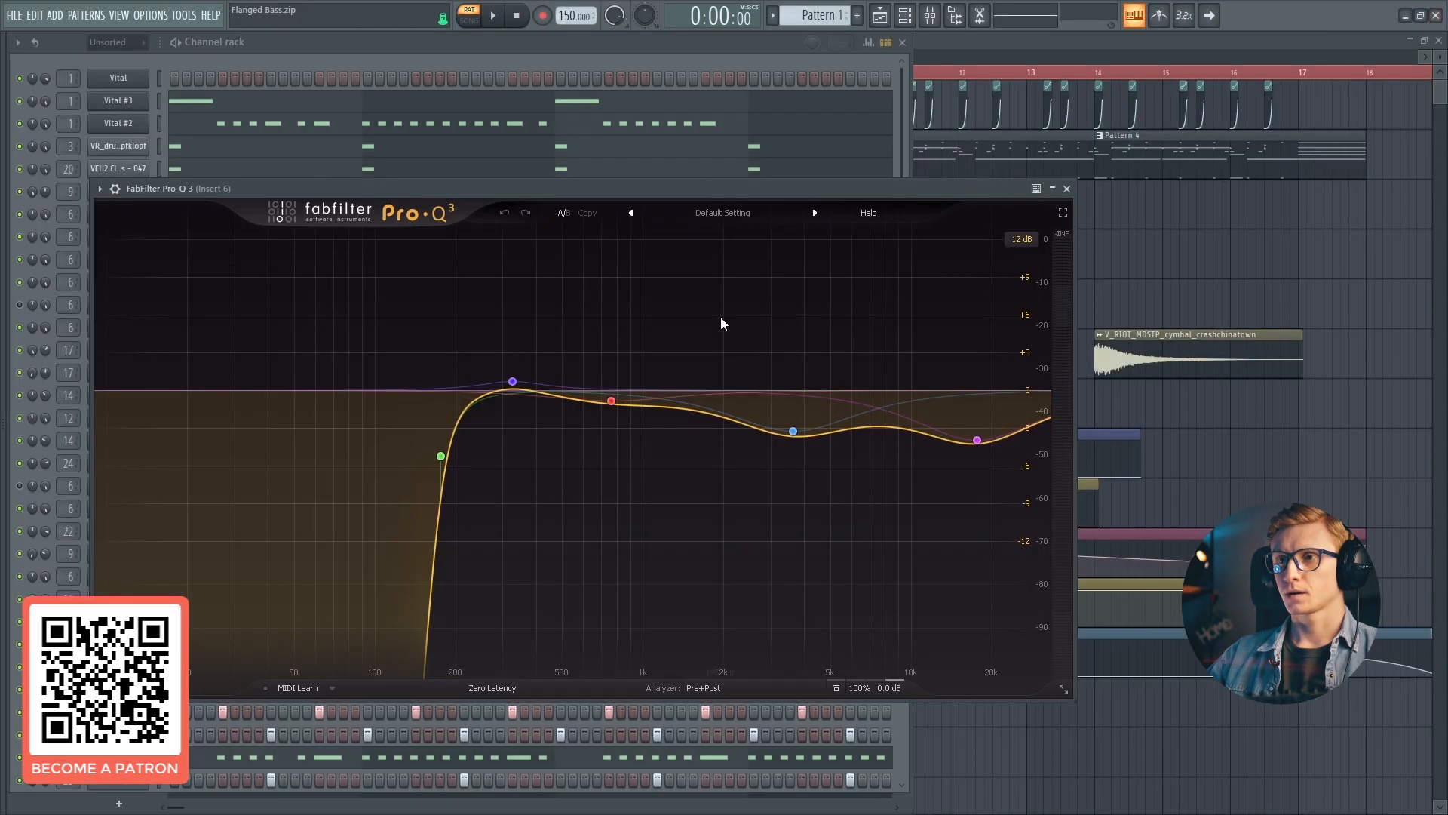
Re-enable the second and third FabFilter Pro-Q 3 on Insert 6 and examine their EQ curves, including the 777 Hz cut
{"action": "double_click", "coordinate": [789, 438]}
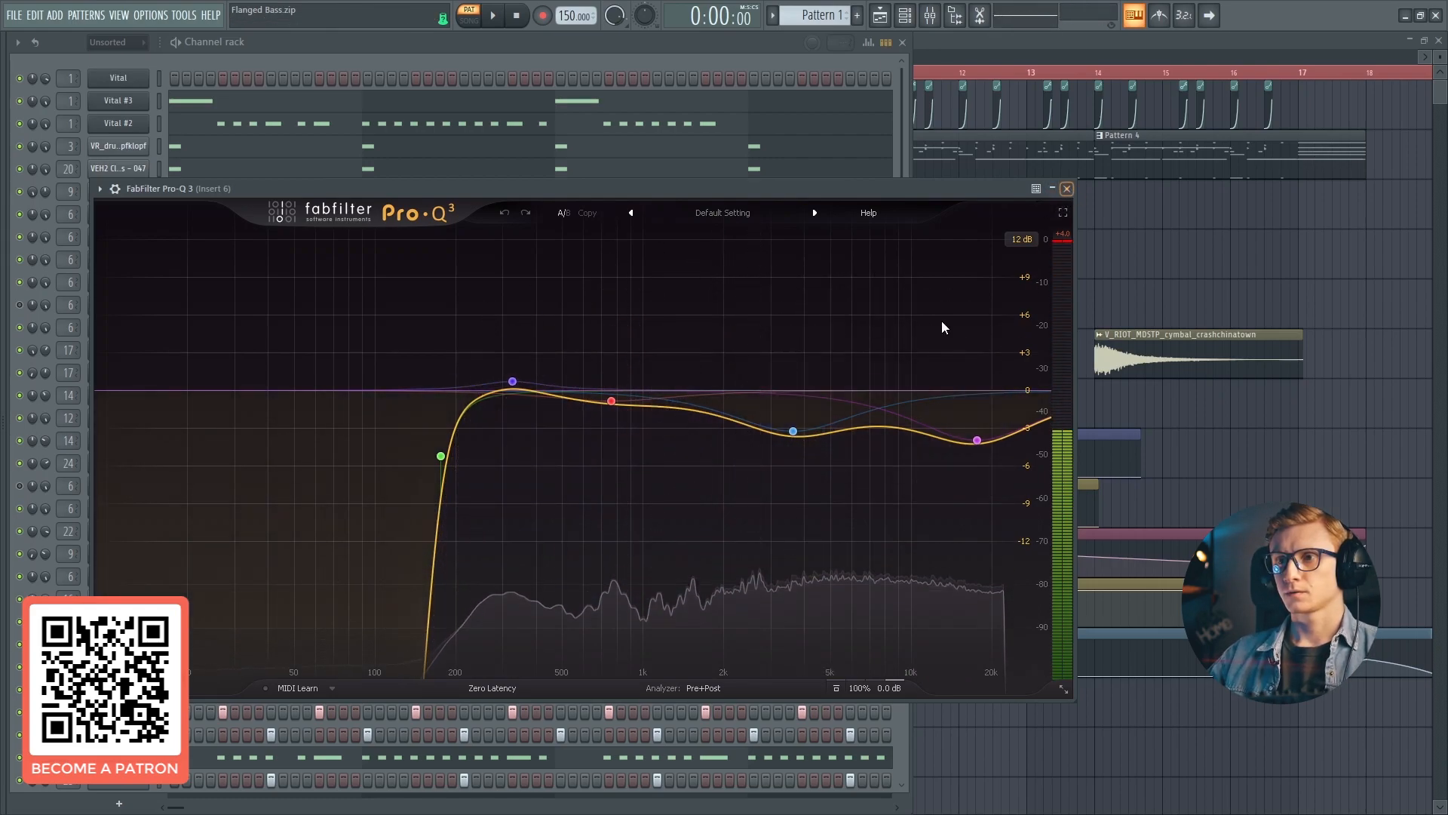
{"action": "left_click", "coordinate": [1067, 188]}
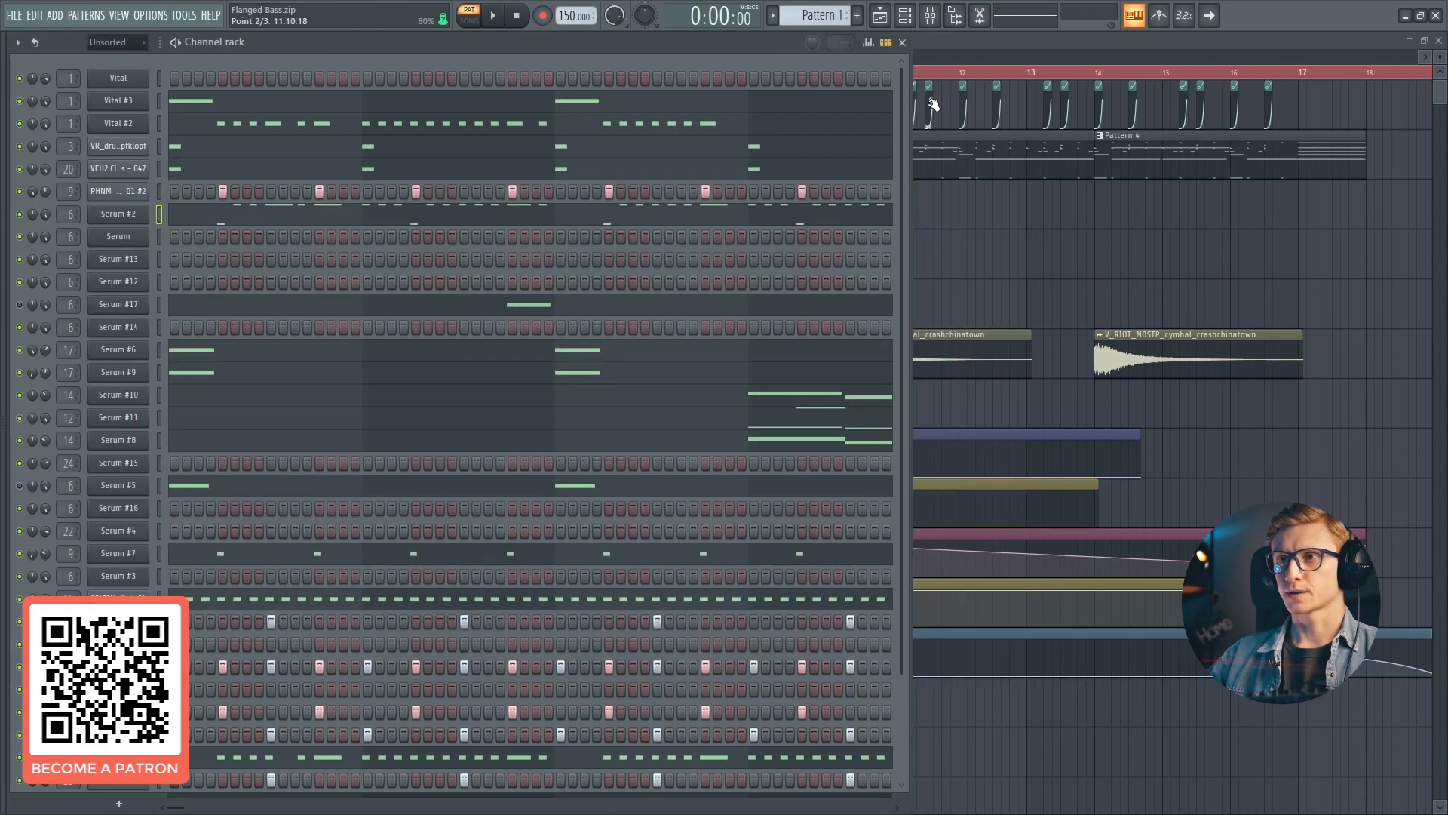
{"action": "key", "text": "F9"}
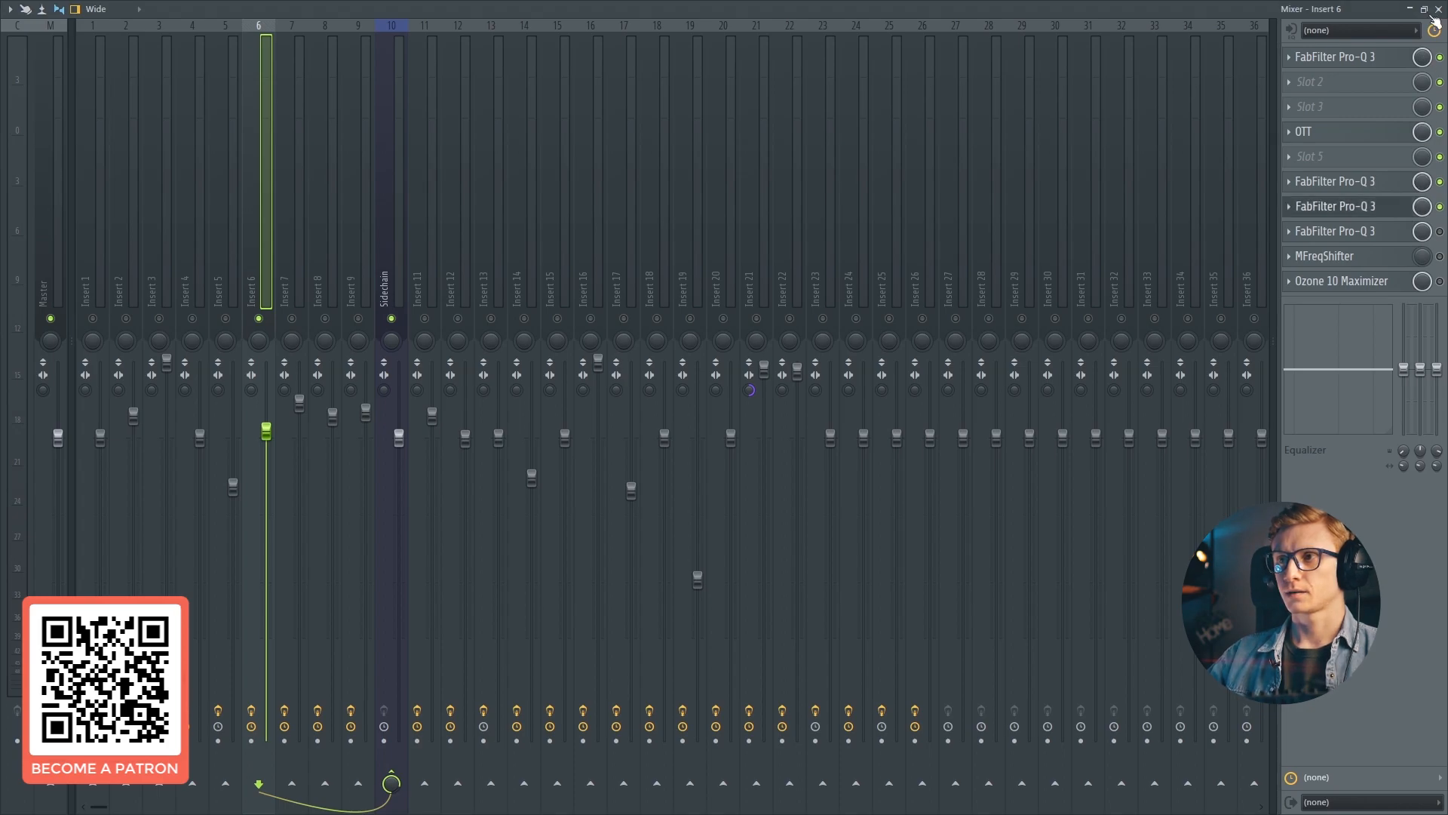
{"action": "left_click", "coordinate": [1439, 9]}
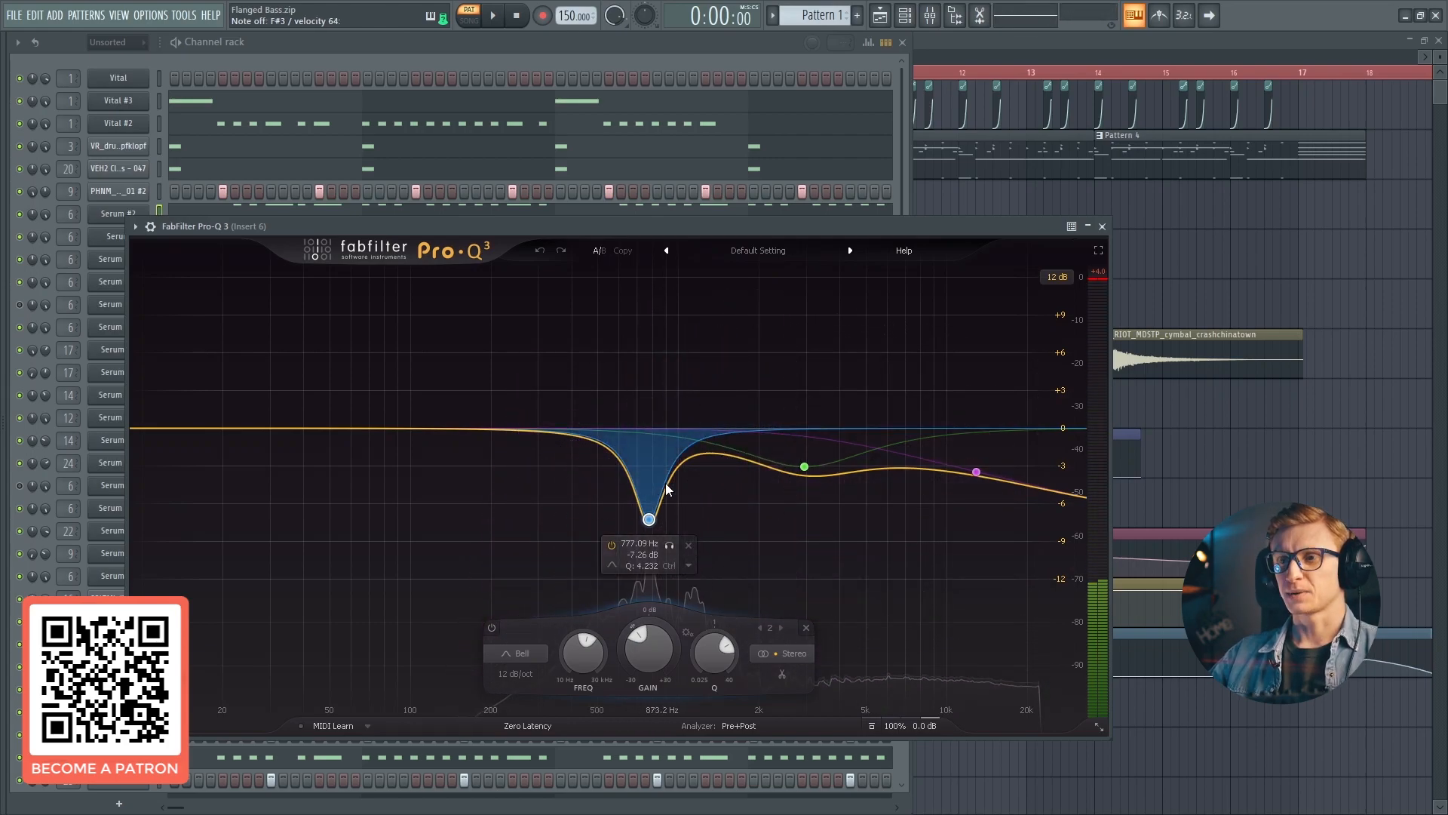
{"action": "left_click", "coordinate": [1102, 227]}
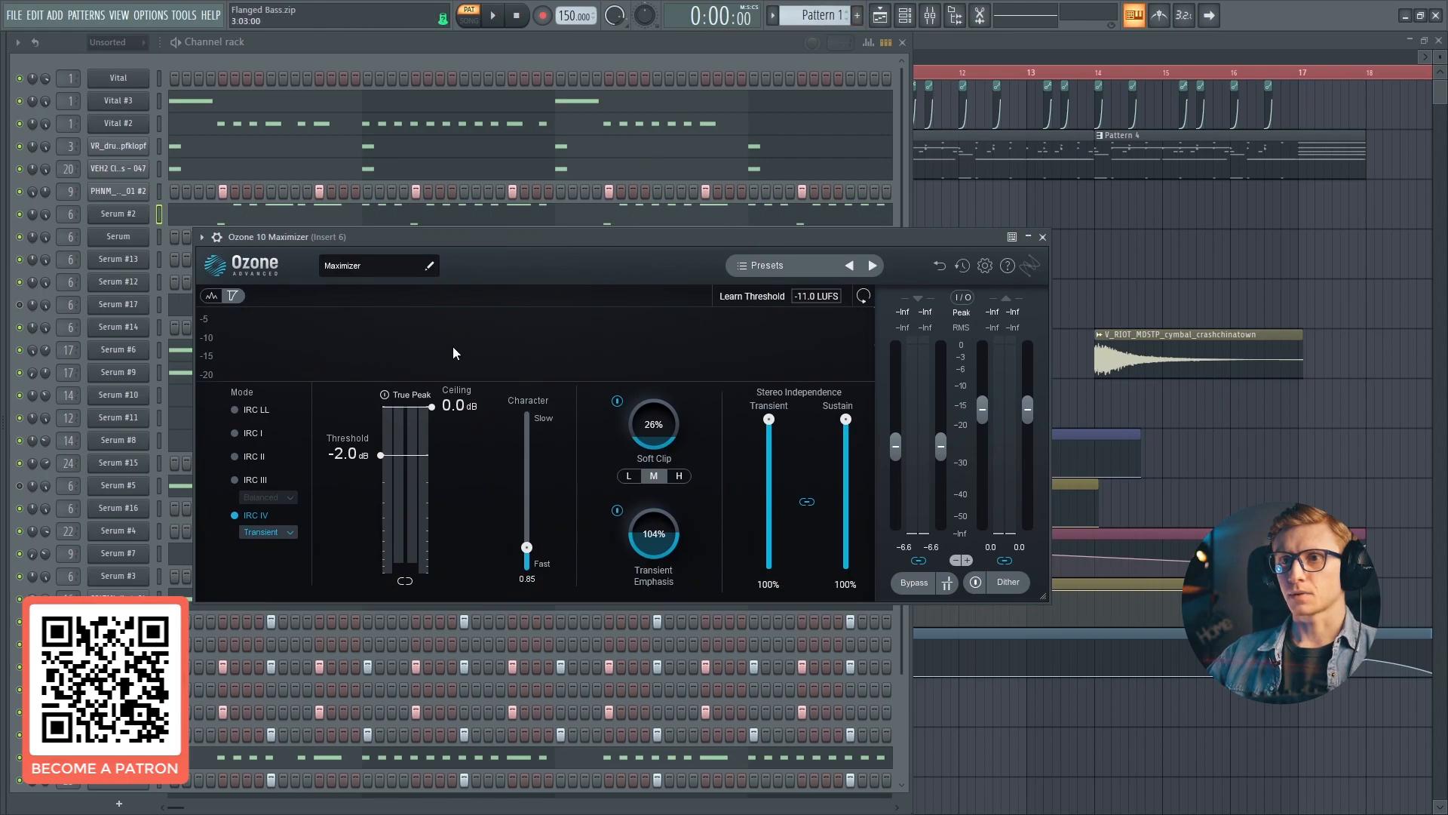
Re-enable the Ozone 10 Maximizer, check its IRC IV Transient mode and 100% transient stereo independence, and play the processed bass
{"action": "left_click", "coordinate": [259, 532]}
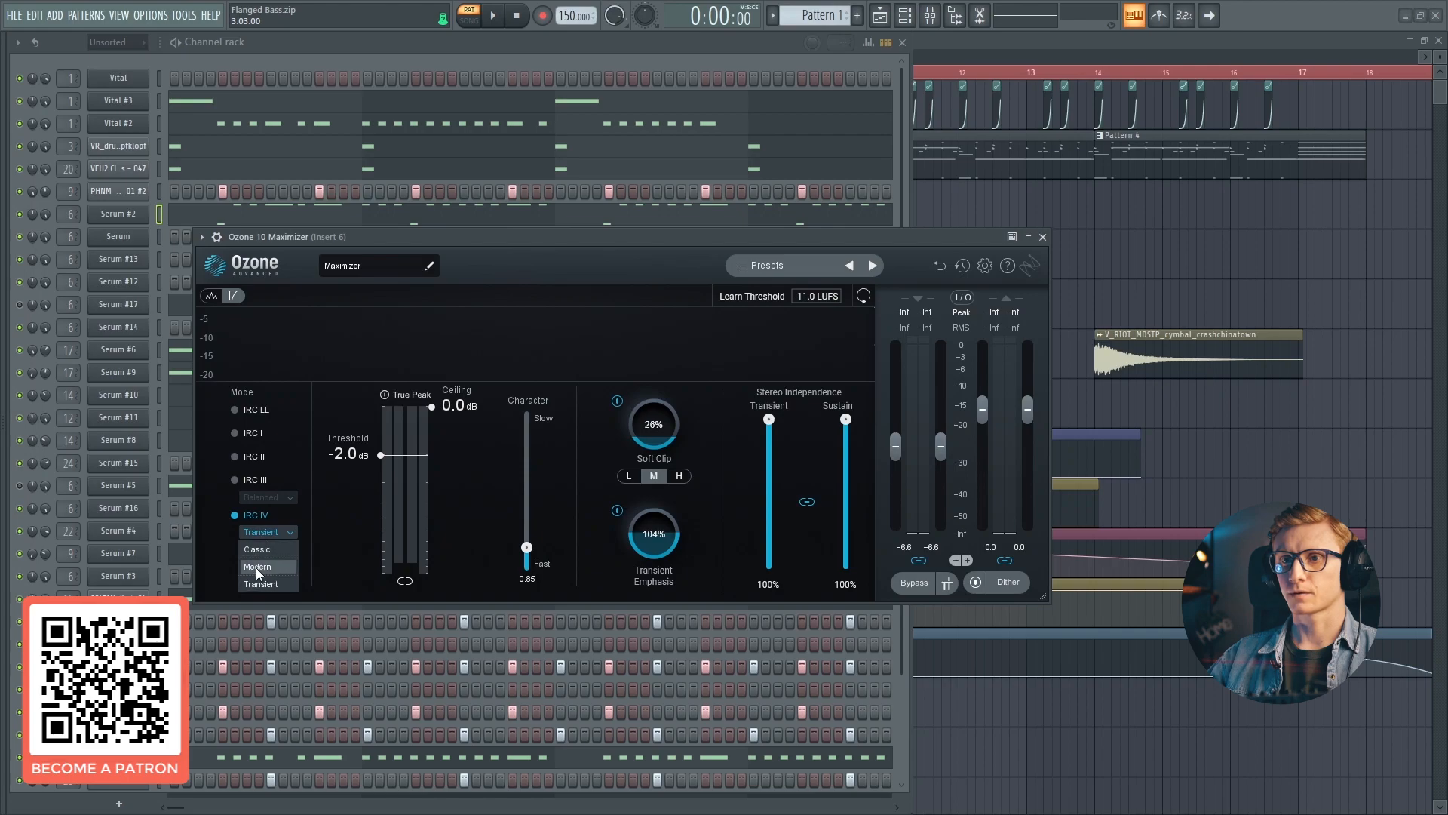
{"action": "left_click", "coordinate": [261, 587]}
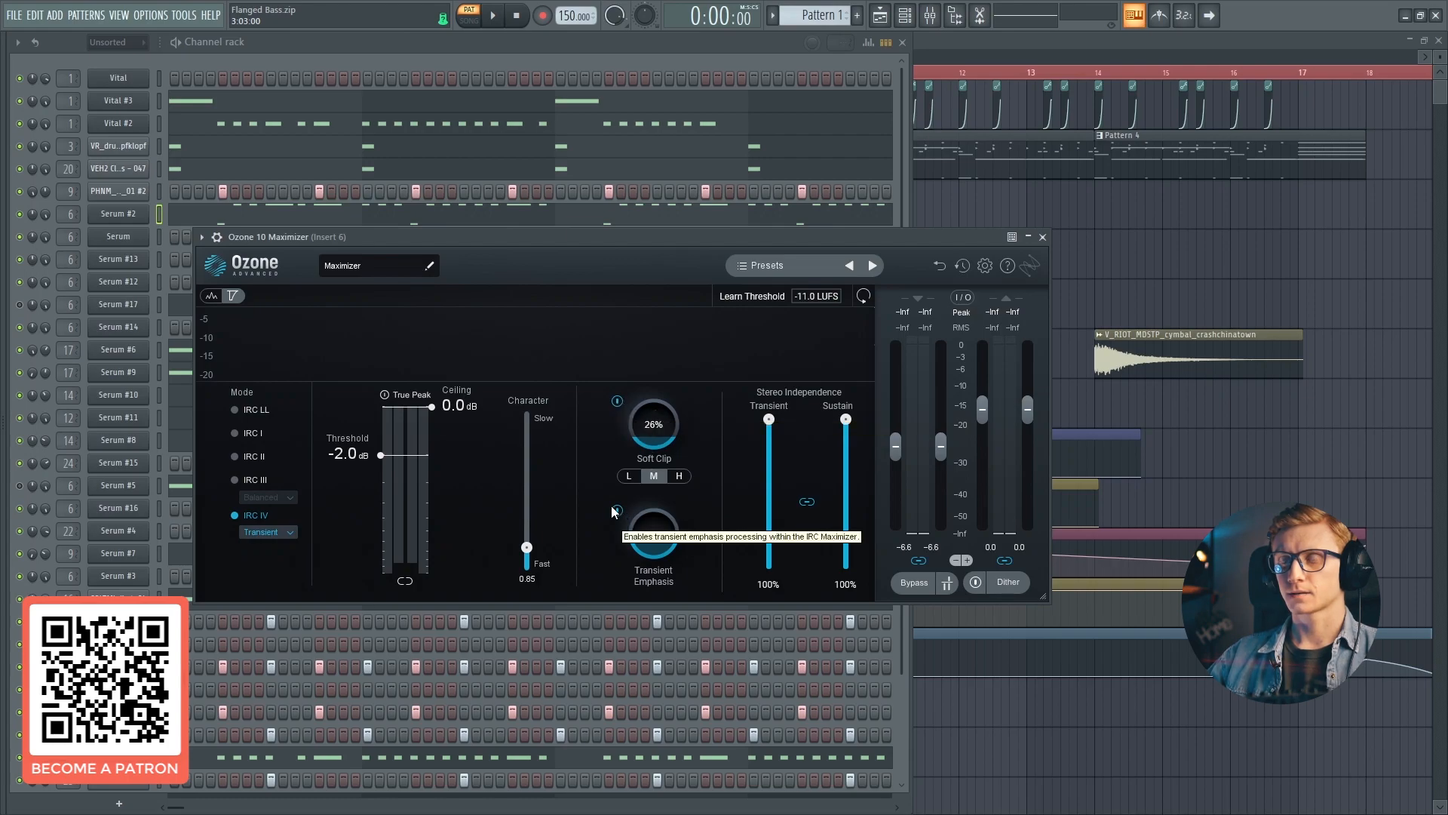
{"action": "mouse_move", "coordinate": [768, 419]}
{"action": "left_mouse_down"}
{"action": "mouse_move", "coordinate": [772, 642]}
{"action": "mouse_move", "coordinate": [767, 448]}
{"action": "mouse_move", "coordinate": [789, 419]}
{"action": "left_mouse_up"}
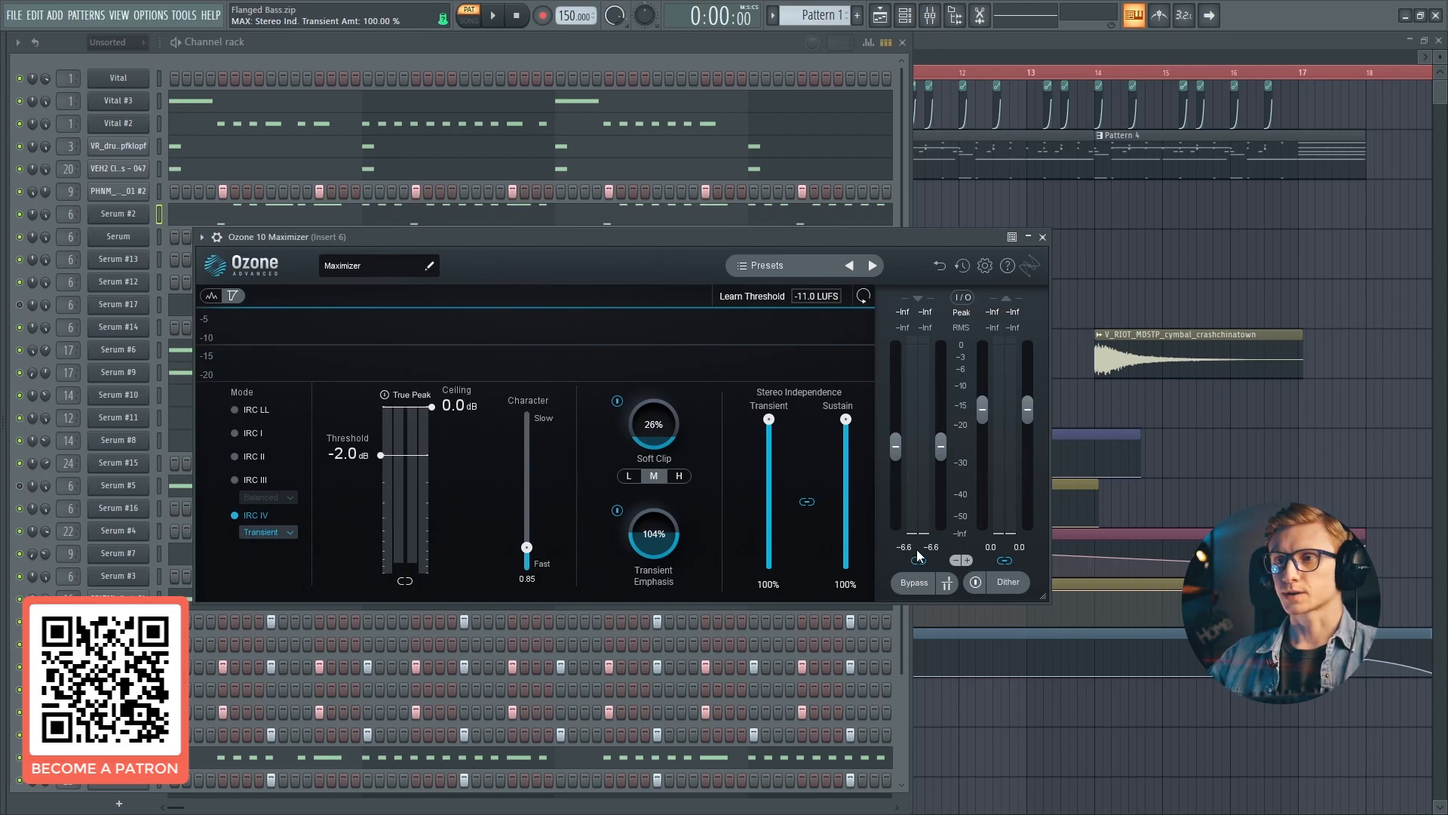
{"action": "left_click", "coordinate": [1042, 237]}
{"action": "left_click", "coordinate": [930, 15]}
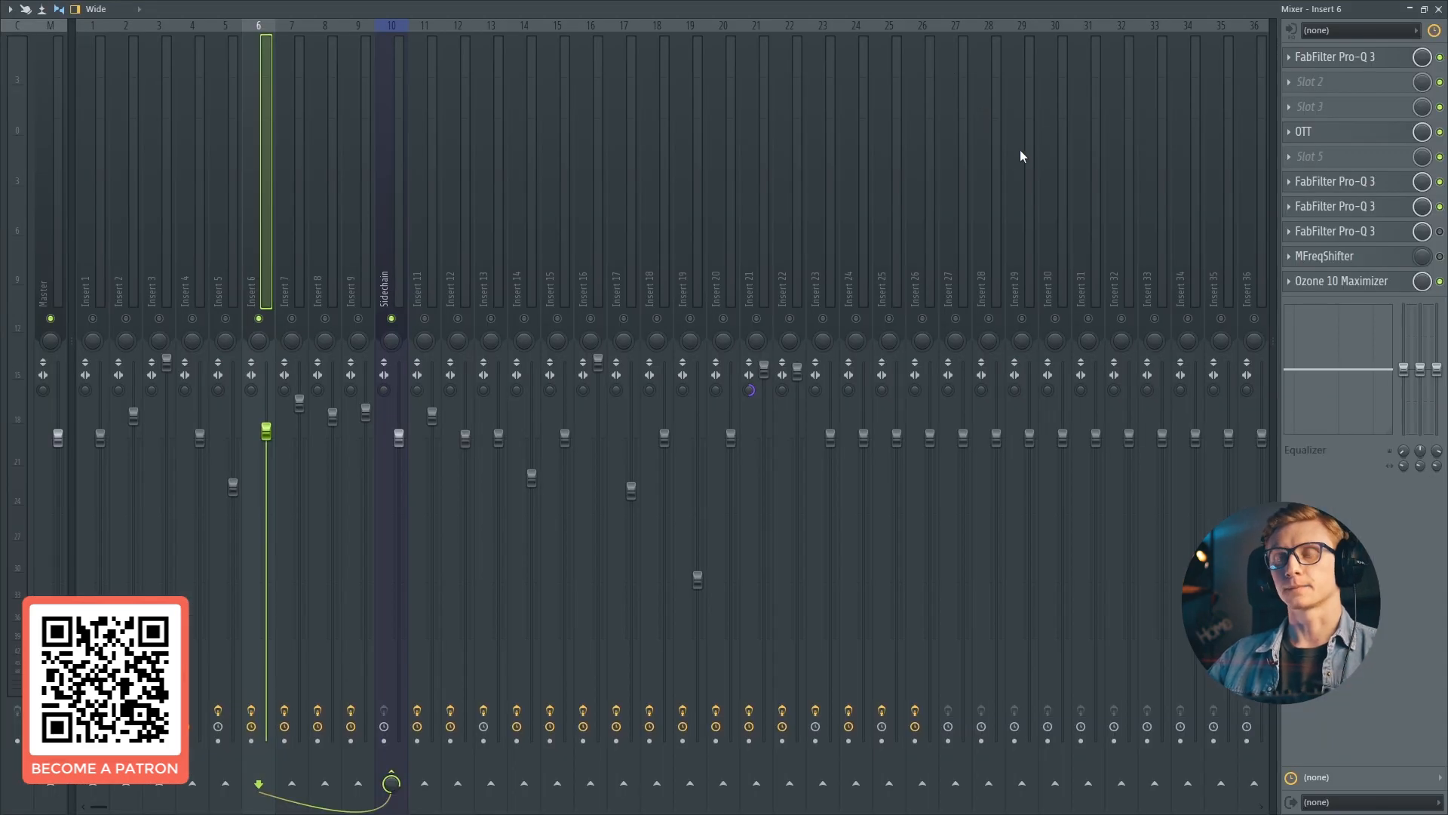
{"action": "key", "text": "space"}
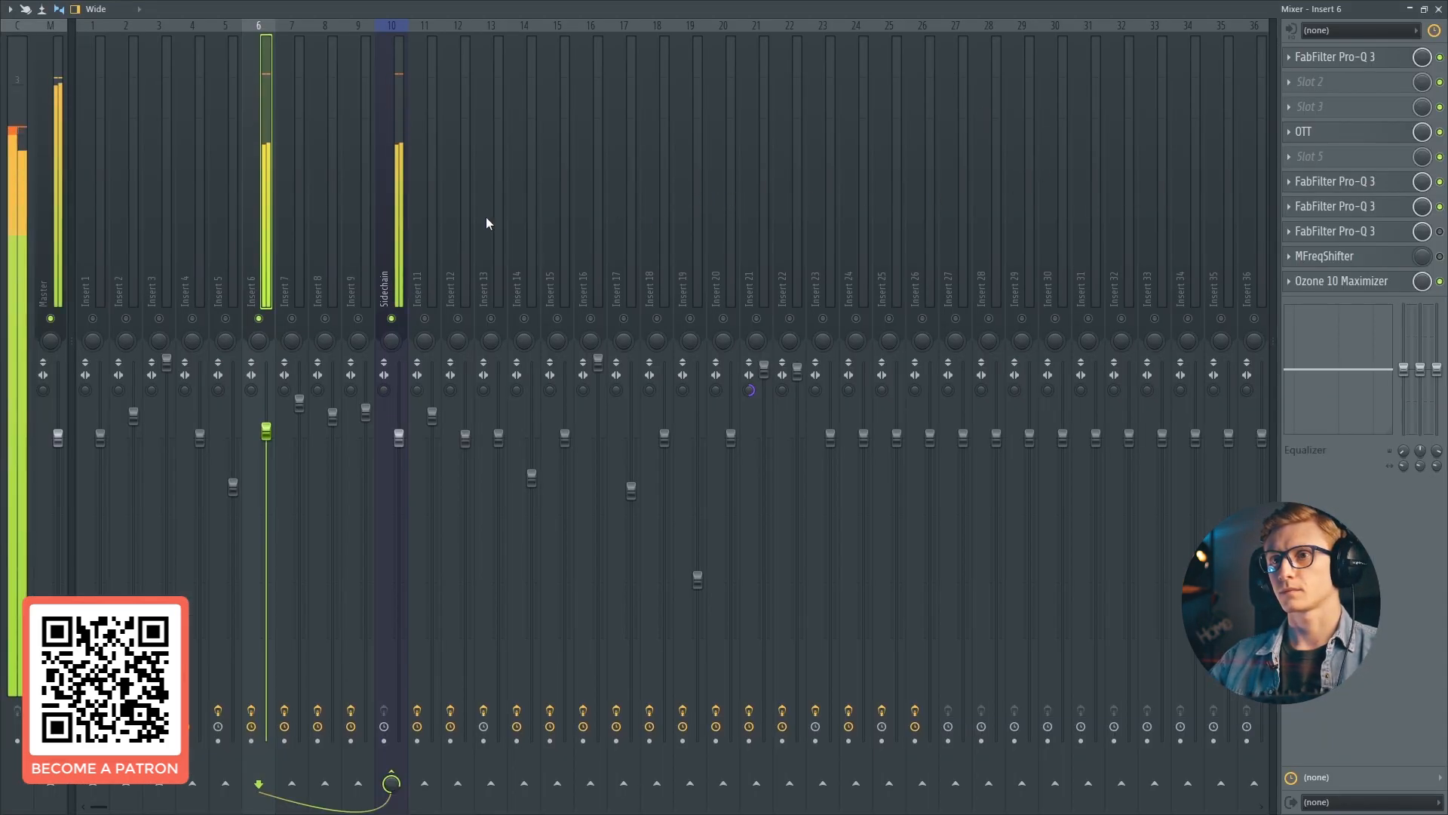